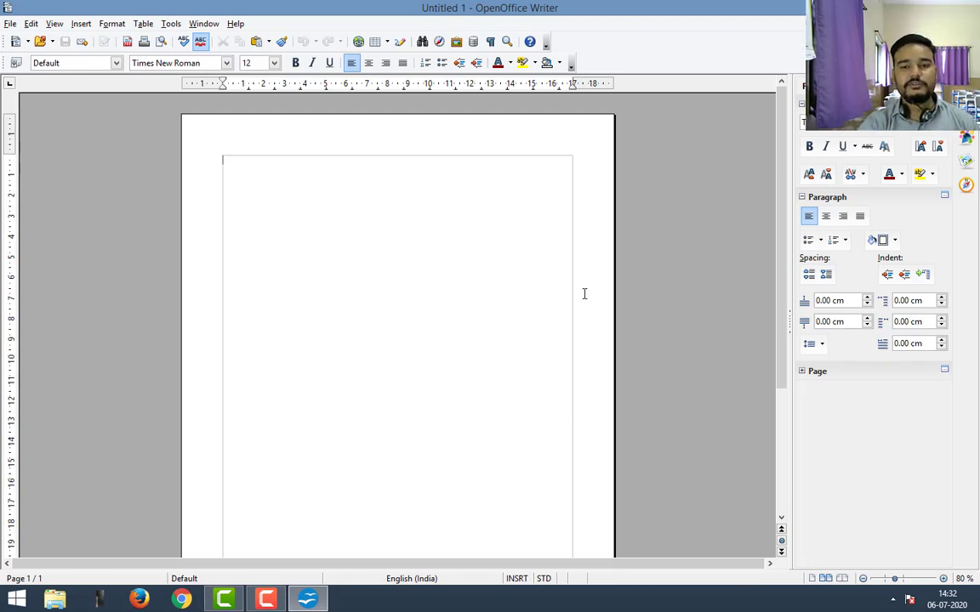
{"action": "scroll", "coordinate": [584, 293], "scroll_direction": "up", "scroll_amount": 2}
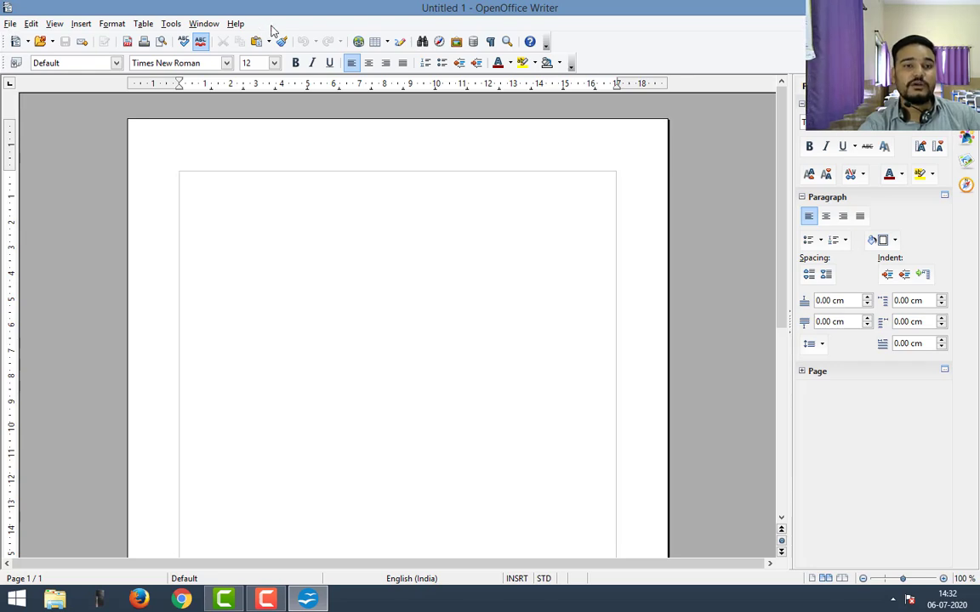
{"action": "left_click", "coordinate": [548, 47]}
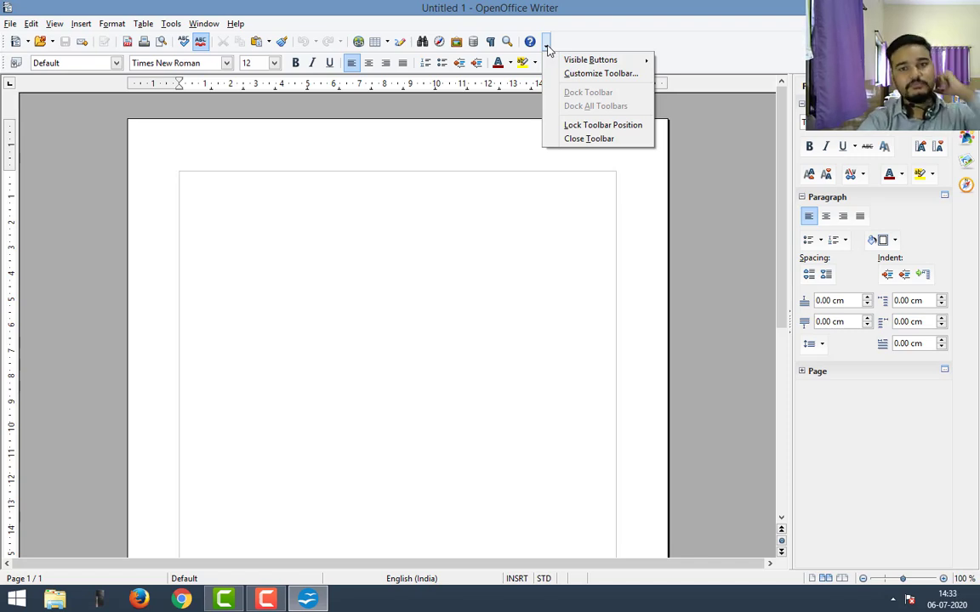
{"action": "left_click", "coordinate": [566, 35]}
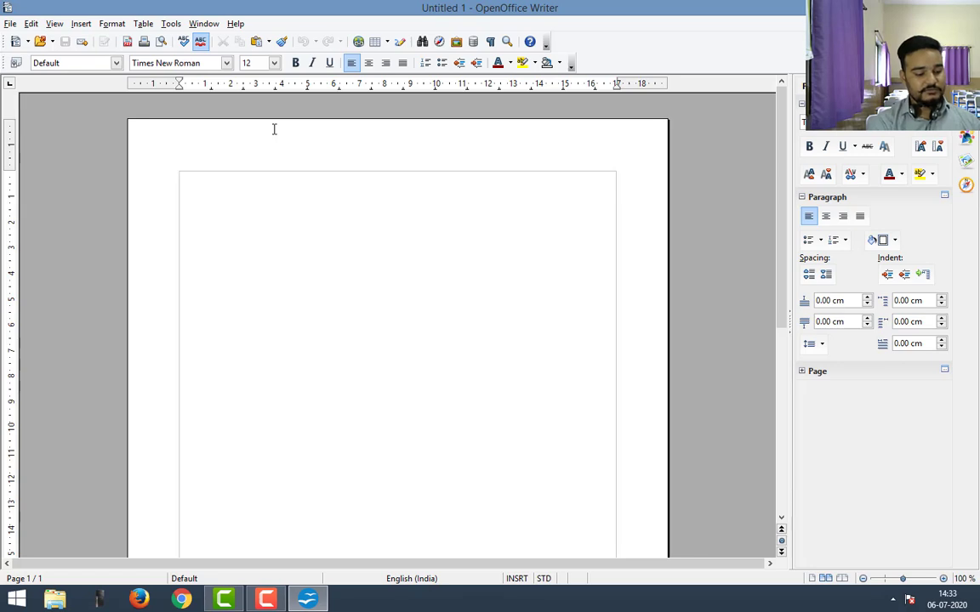
Enter the heading "How to insert table" at the start of the blank document.
{"action": "type", "text": "How "}
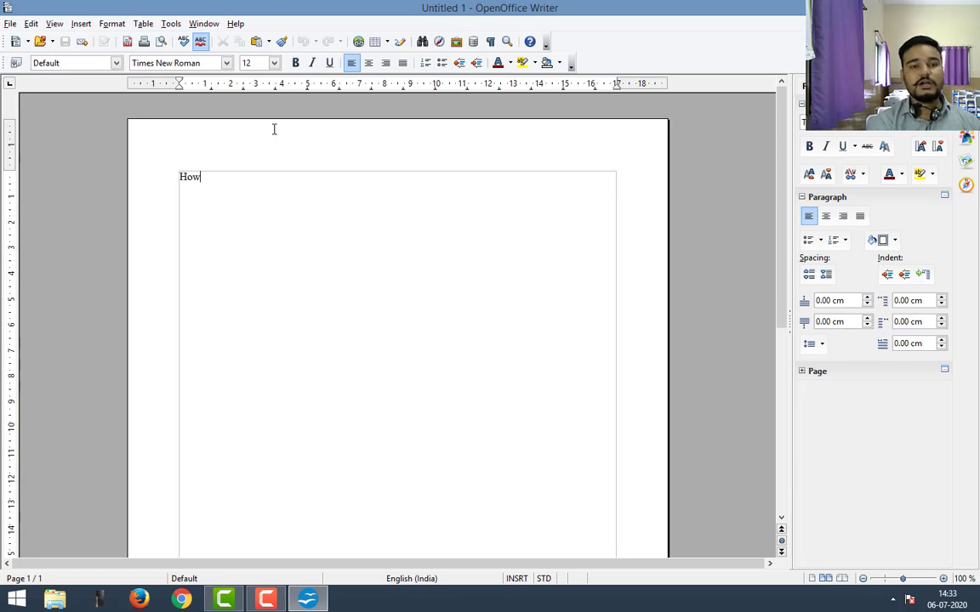
{"action": "type", "text": "to in"}
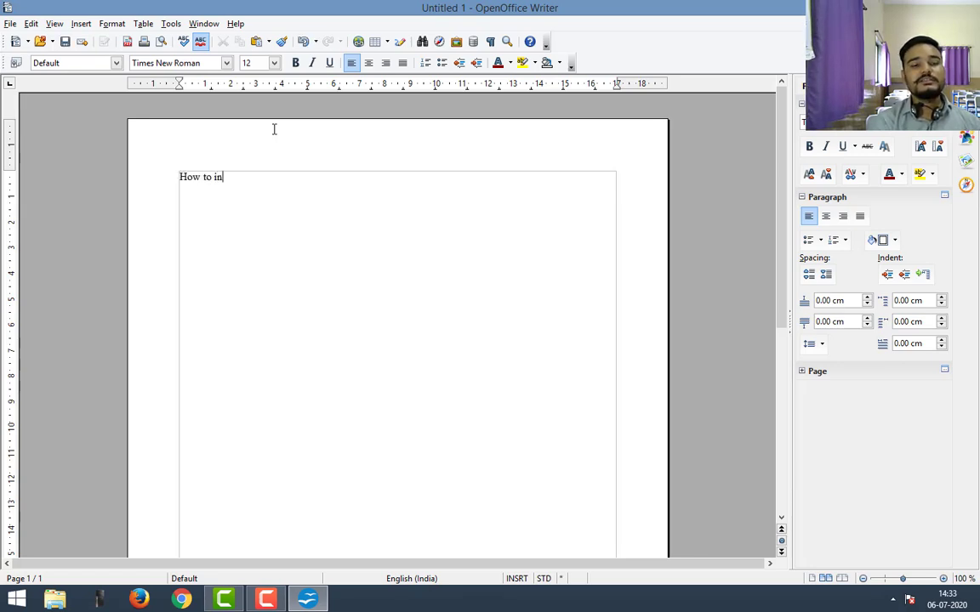
{"action": "type", "text": "sert table"}
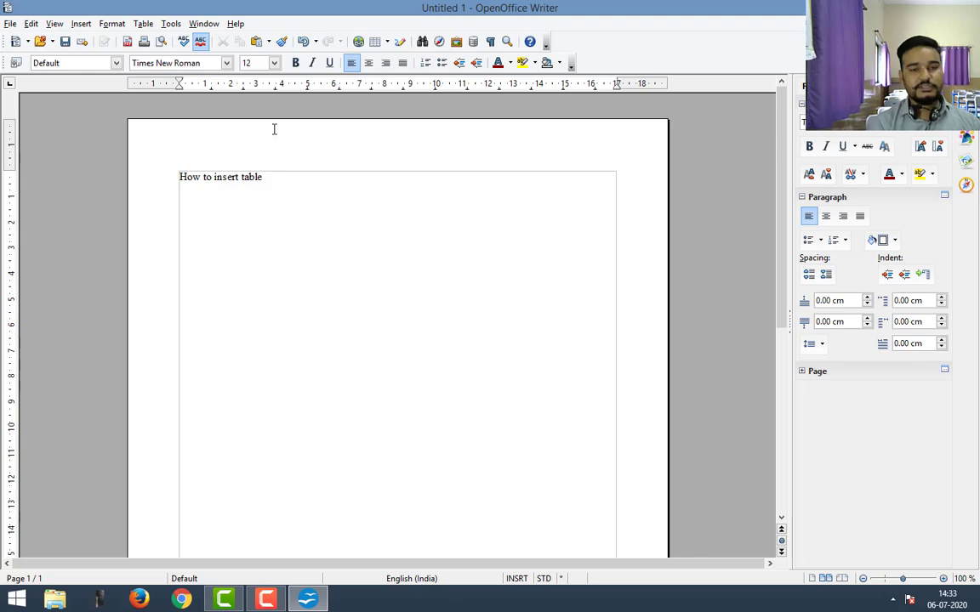
Set the font size of the entire heading text to 28.
{"action": "key", "text": "ctrl+a"}
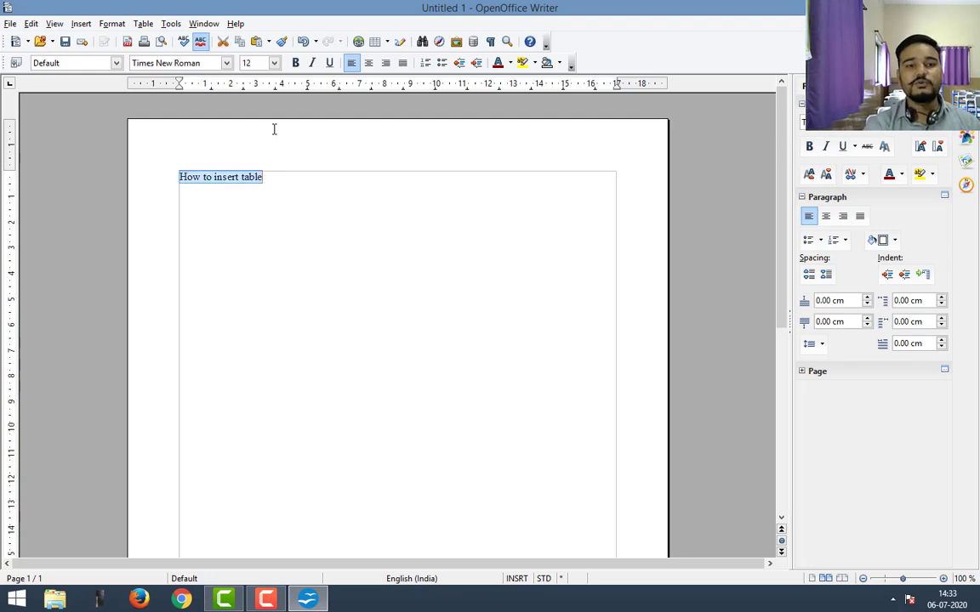
{"action": "left_click", "coordinate": [274, 63]}
{"action": "left_click", "coordinate": [275, 186]}
{"action": "left_click", "coordinate": [275, 187]}
{"action": "left_click", "coordinate": [274, 186]}
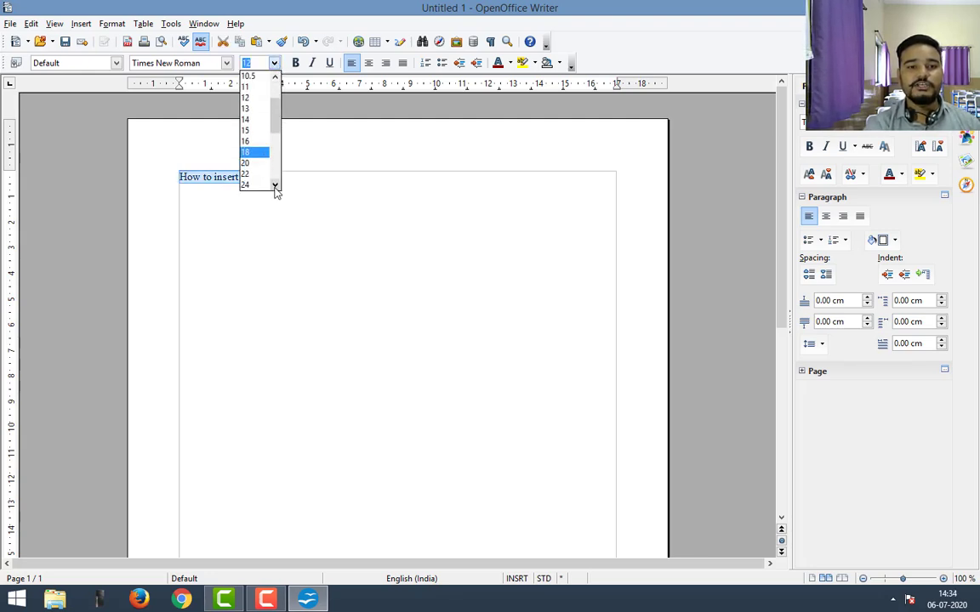
{"action": "left_click", "coordinate": [275, 186]}
{"action": "left_click", "coordinate": [274, 186]}
{"action": "left_click", "coordinate": [274, 186]}
{"action": "left_click", "coordinate": [253, 174]}
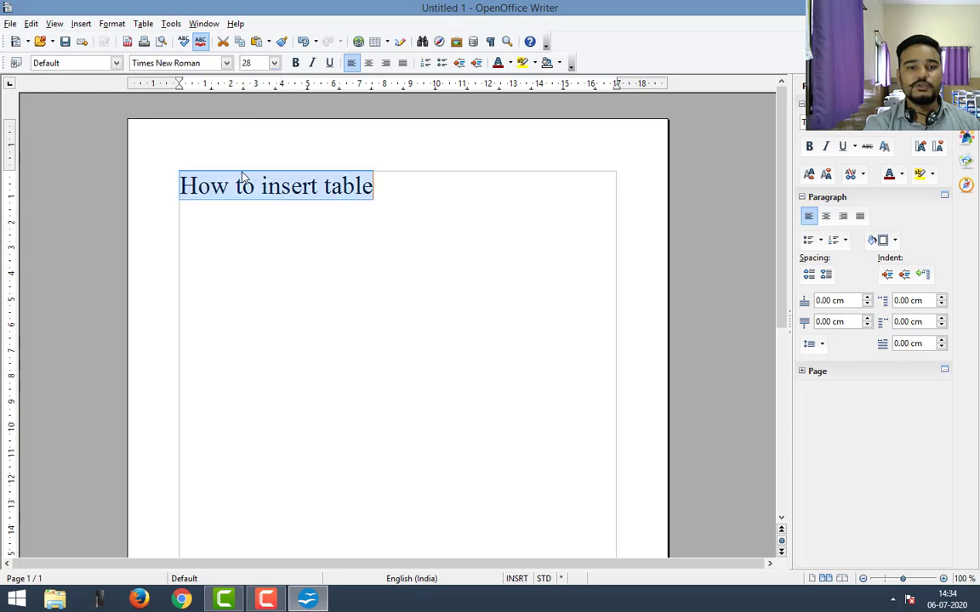
Below the heading, add "Using table grid" as item 1 of a numbered list.
{"action": "left_click", "coordinate": [381, 201]}
{"action": "key", "text": "Return"}
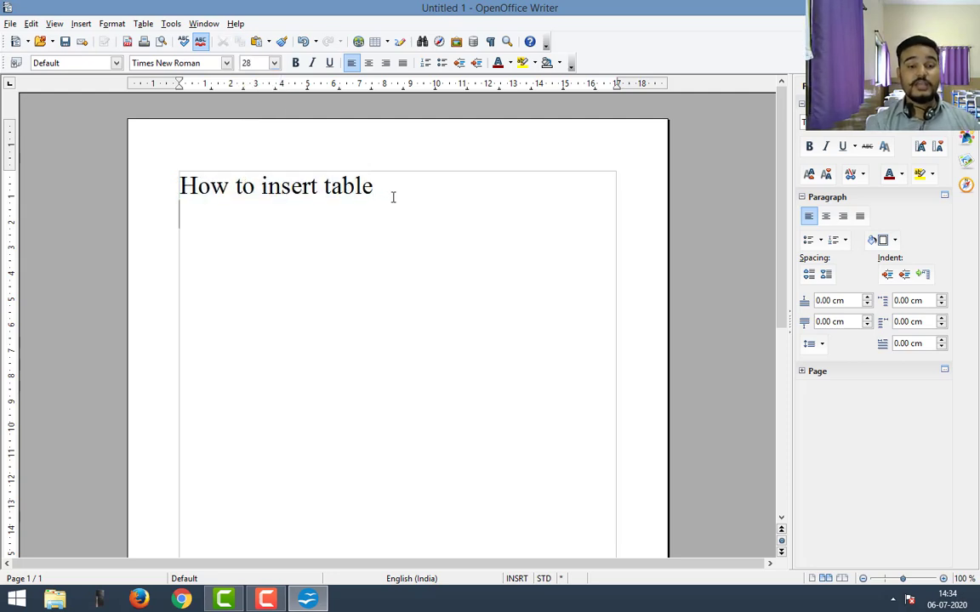
{"action": "type", "text": "1. "}
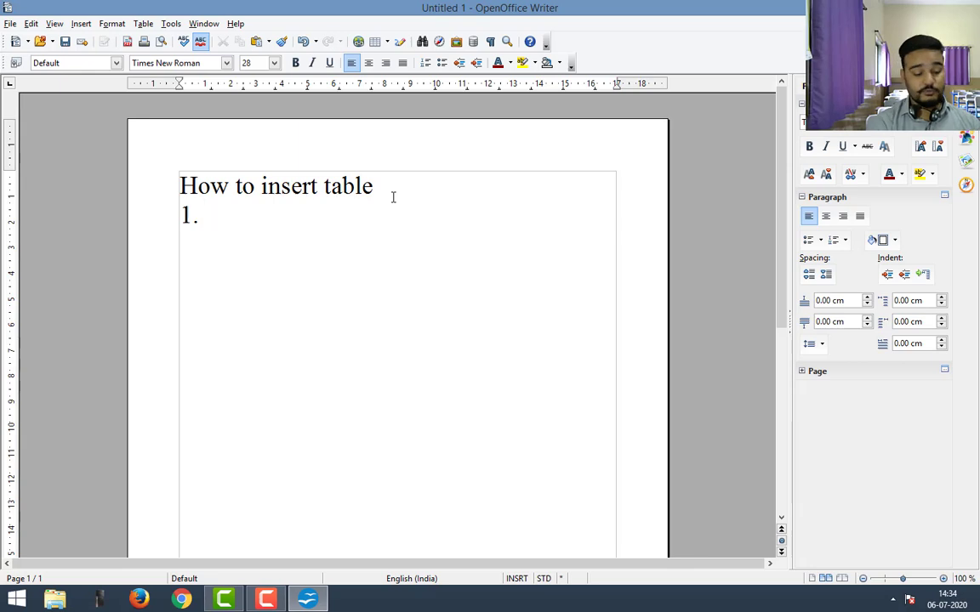
{"action": "type", "text": "Using "}
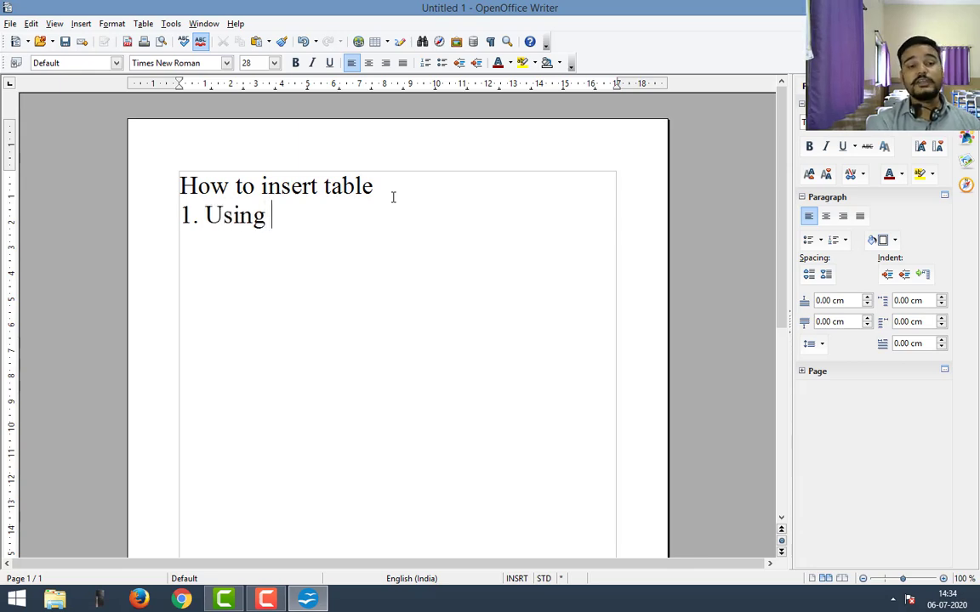
{"action": "type", "text": "table grib"}
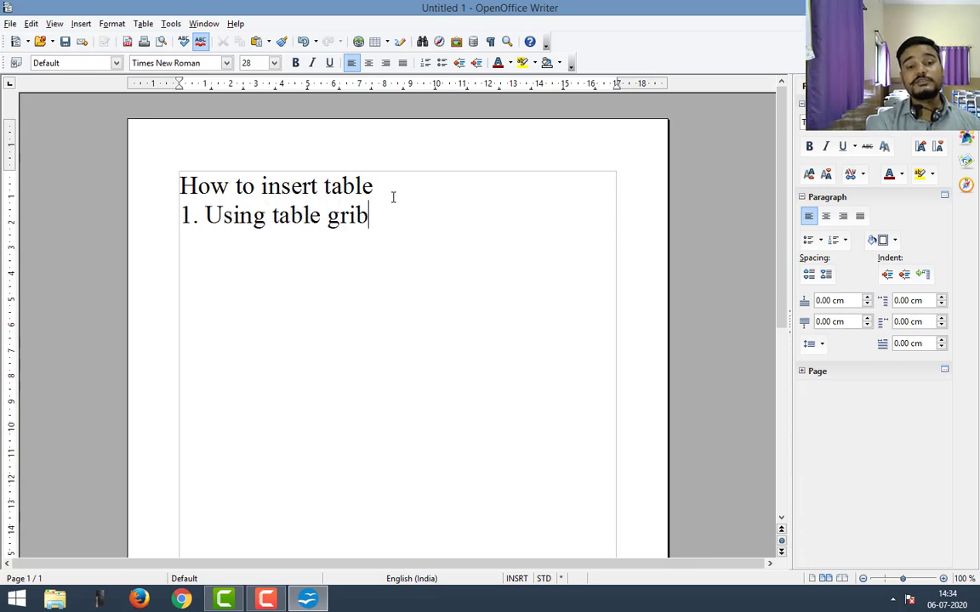
{"action": "key", "text": "BackSpace"}
{"action": "type", "text": "d"}
{"action": "key", "text": "Return"}
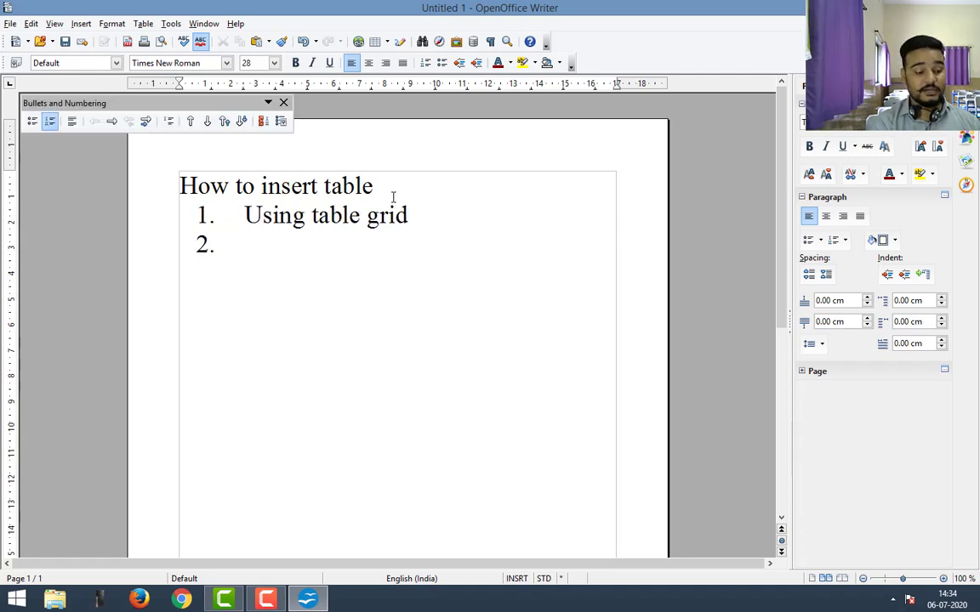
Add "Using table menu" as the second list item, dismiss the Bullets and Numbering toolbar and end the list.
{"action": "type", "text": "Using"}
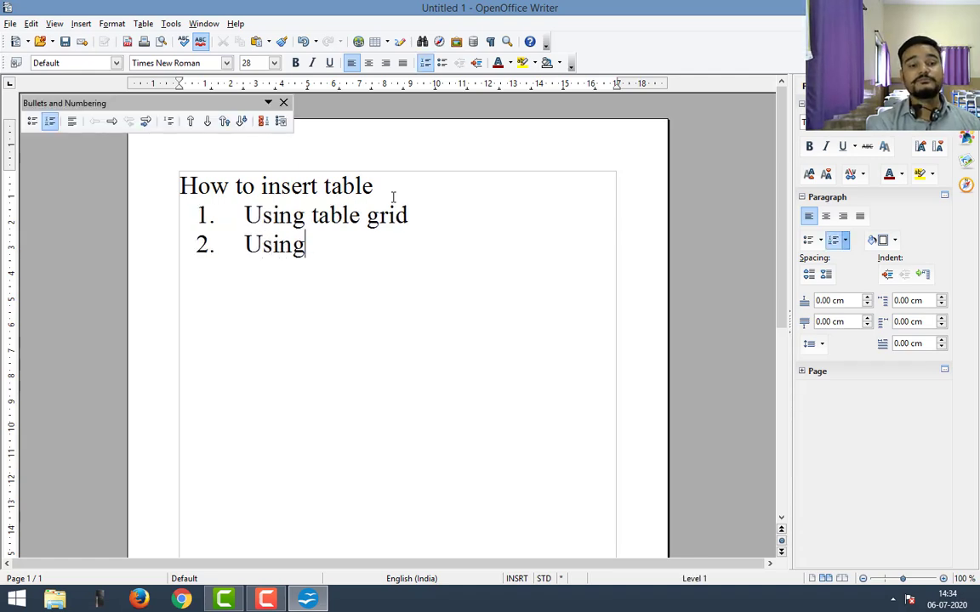
{"action": "type", "text": " table "}
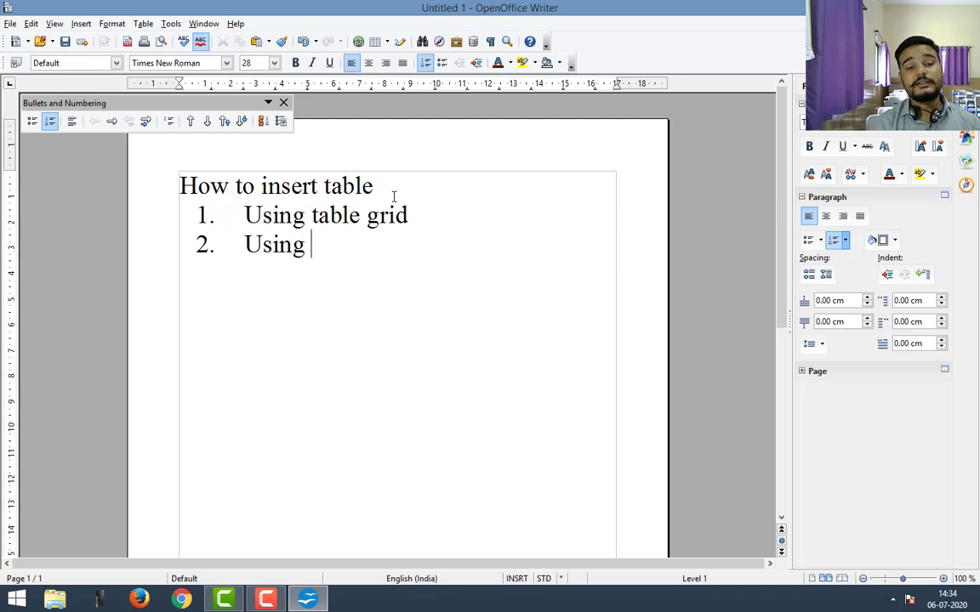
{"action": "type", "text": "m"}
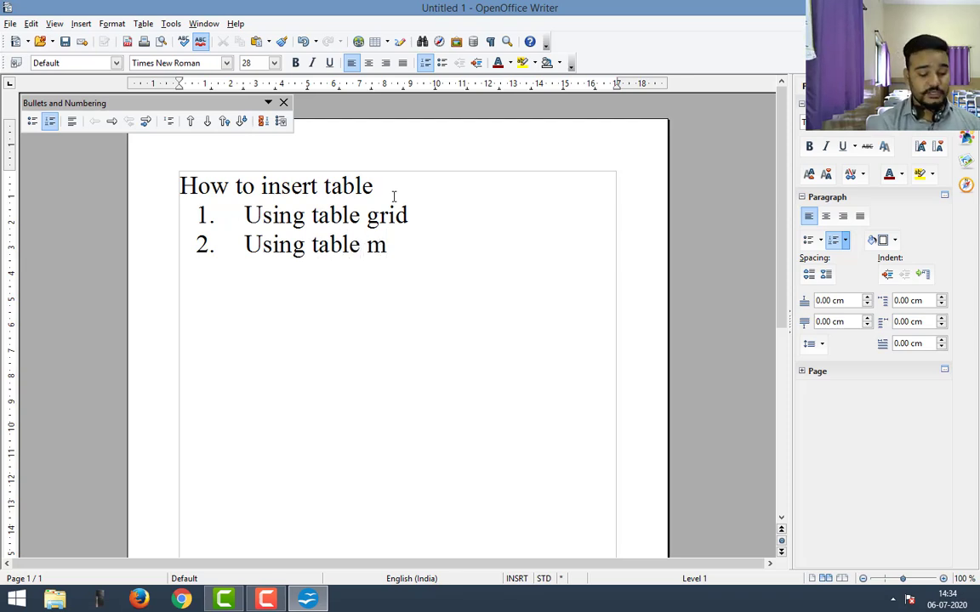
{"action": "type", "text": "enu"}
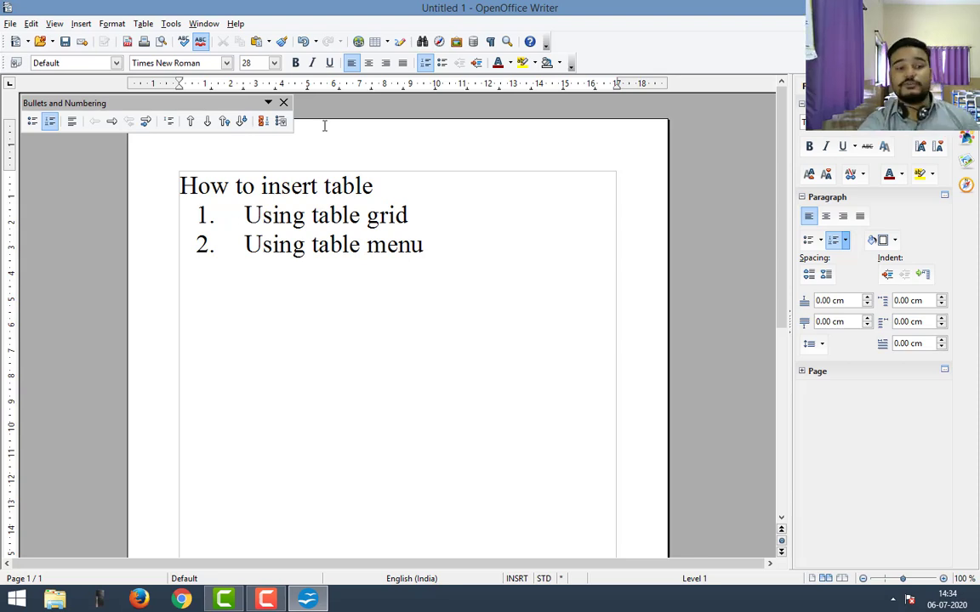
{"action": "left_click", "coordinate": [284, 103]}
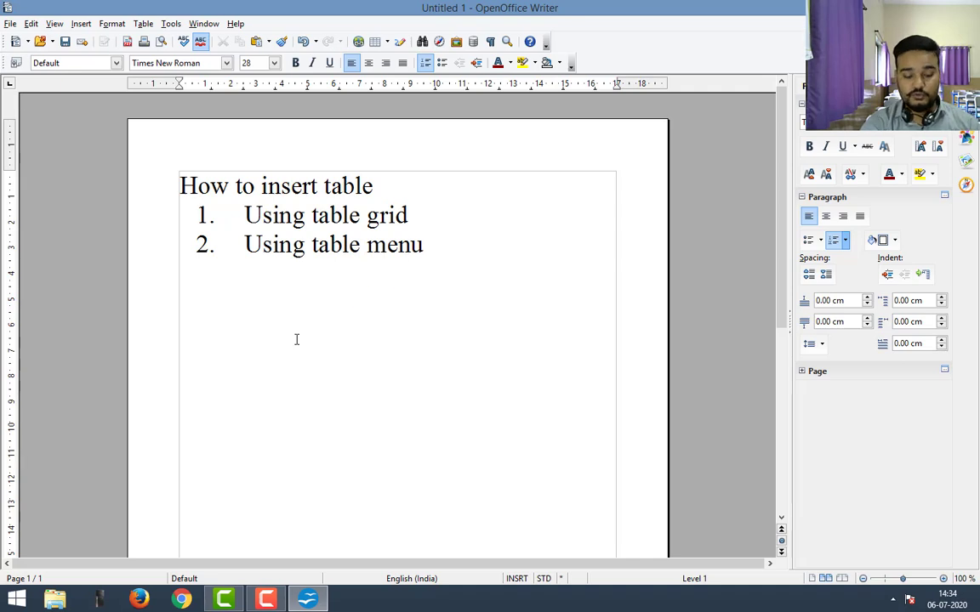
{"action": "key", "text": "Return"}
{"action": "key", "text": "BackSpace"}
{"action": "key", "text": "BackSpace"}
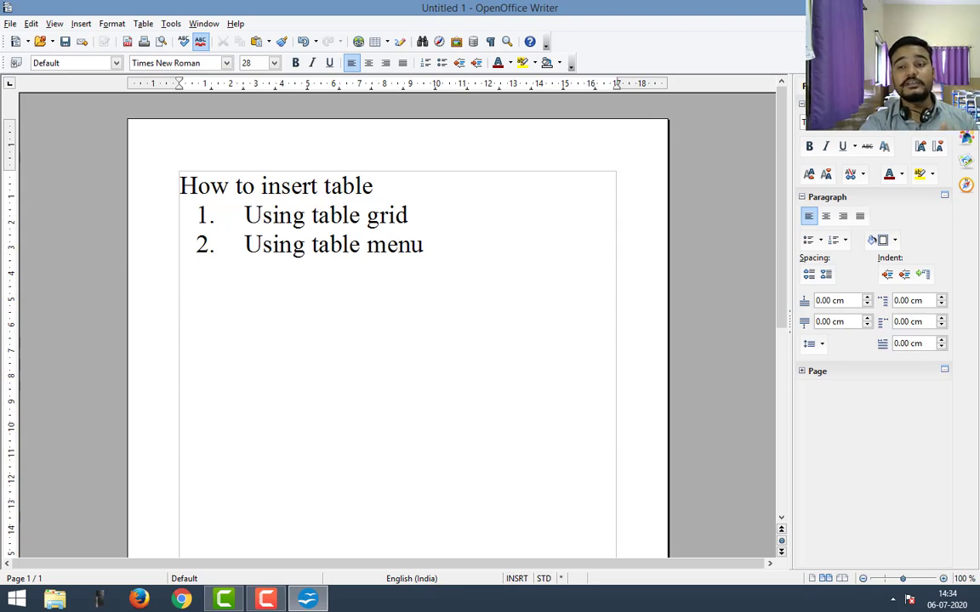
Close the document and discard its unsaved changes.
{"action": "left_click", "coordinate": [964, 7]}
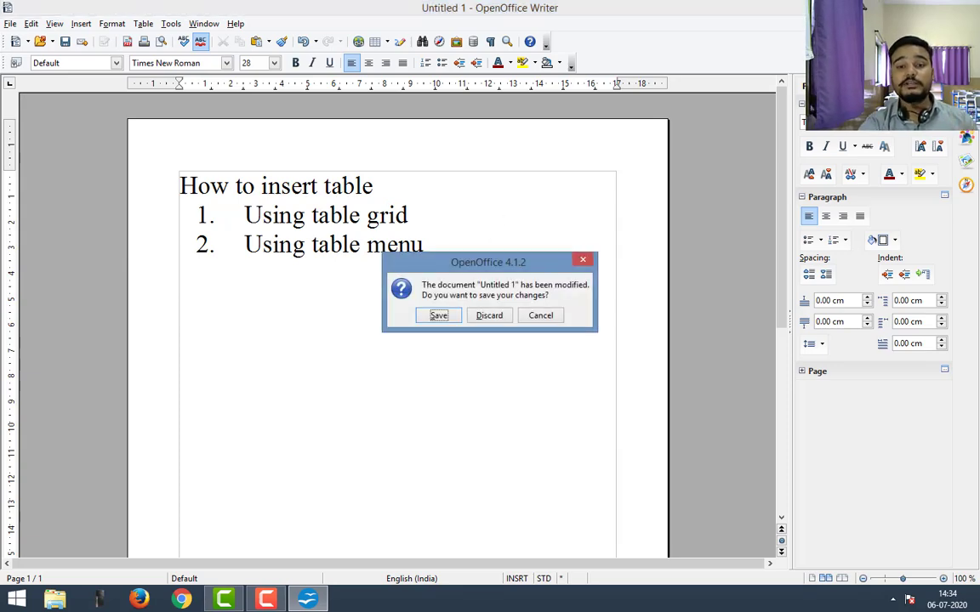
{"action": "left_click", "coordinate": [490, 316]}
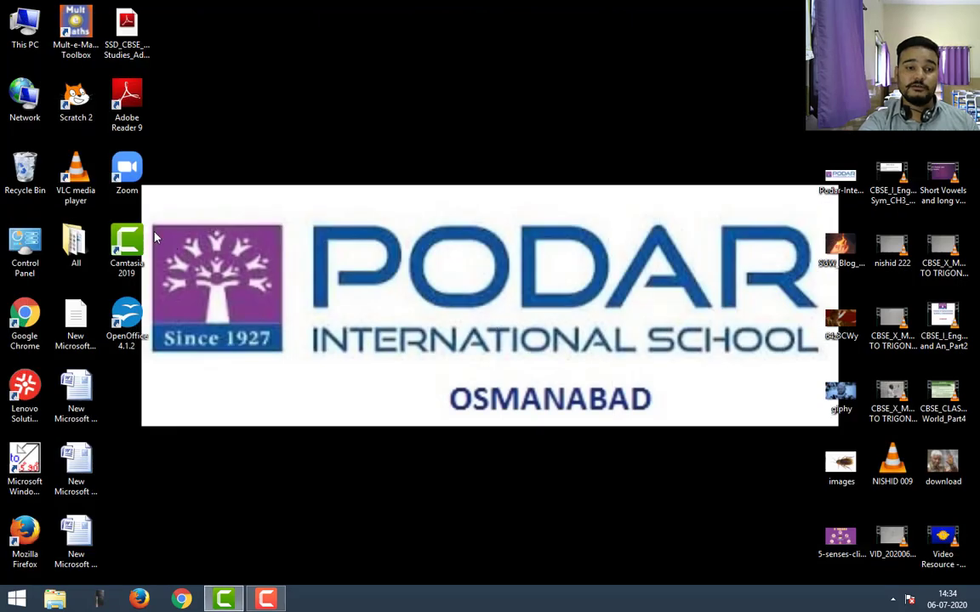
Launch OpenOffice 4.1.2, maximize its start window and create a new text document.
{"action": "double_click", "coordinate": [125, 313]}
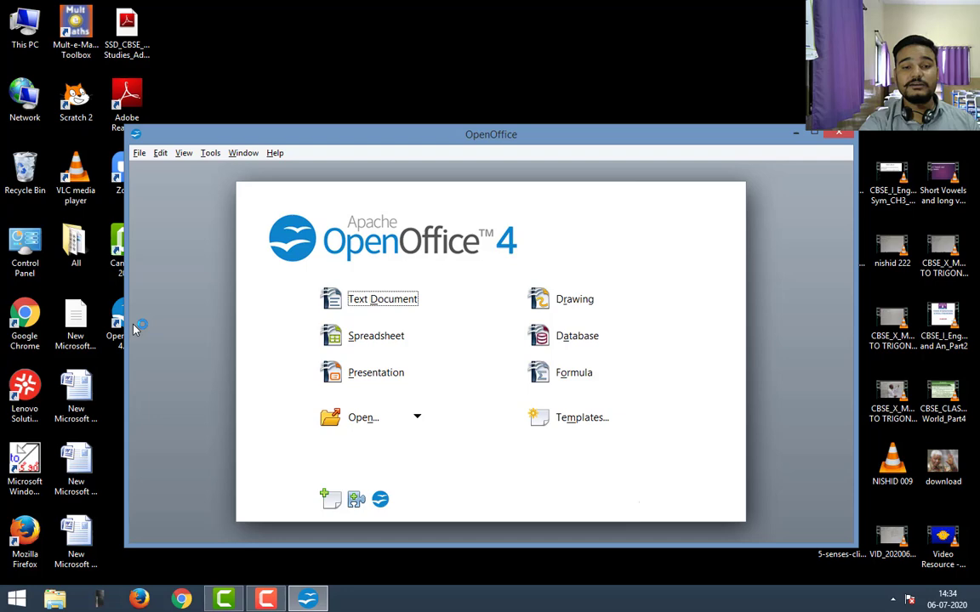
{"action": "left_click", "coordinate": [814, 133]}
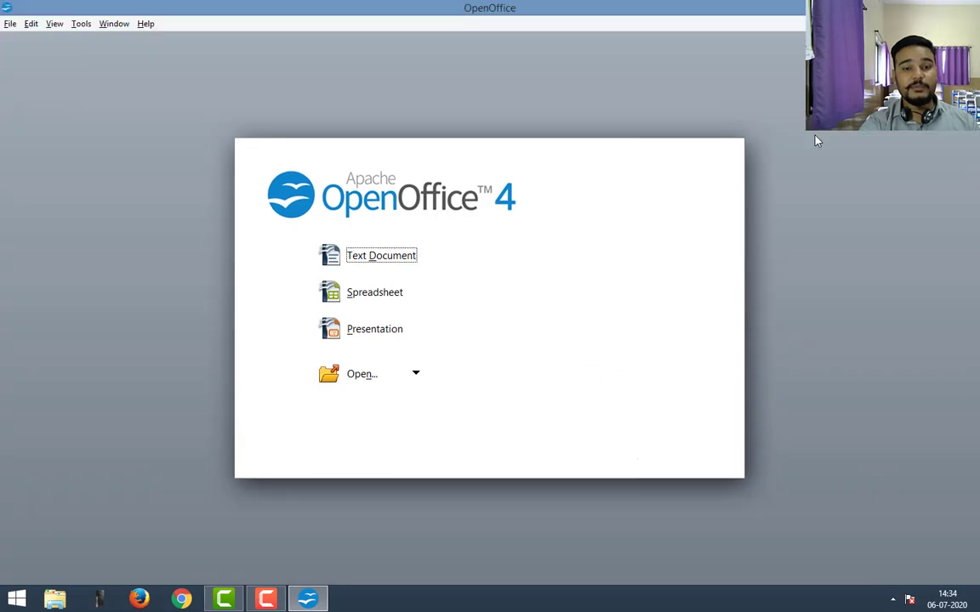
{"action": "left_click", "coordinate": [365, 257]}
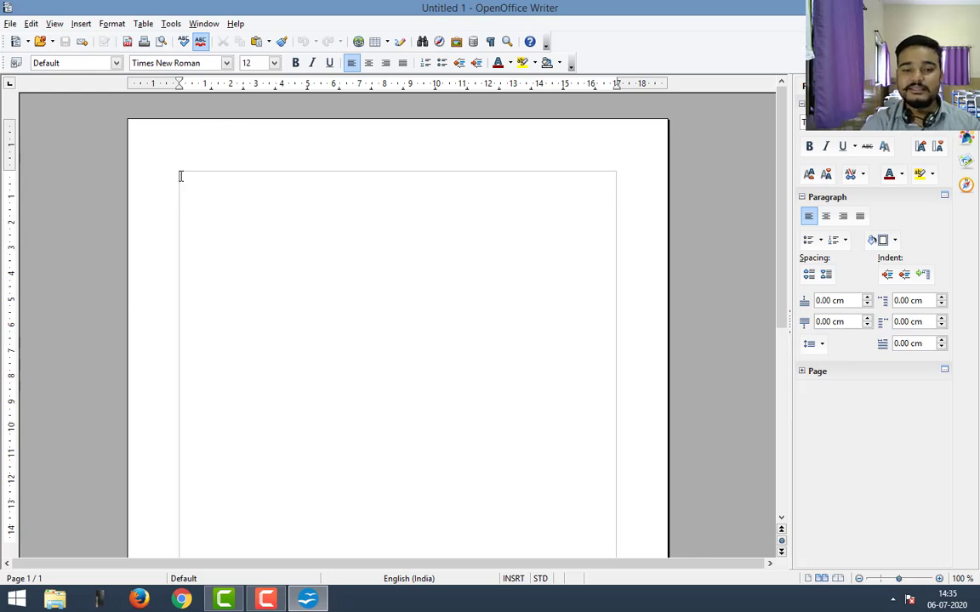
{"action": "scroll", "coordinate": [559, 235], "scroll_direction": "down", "scroll_amount": 5}
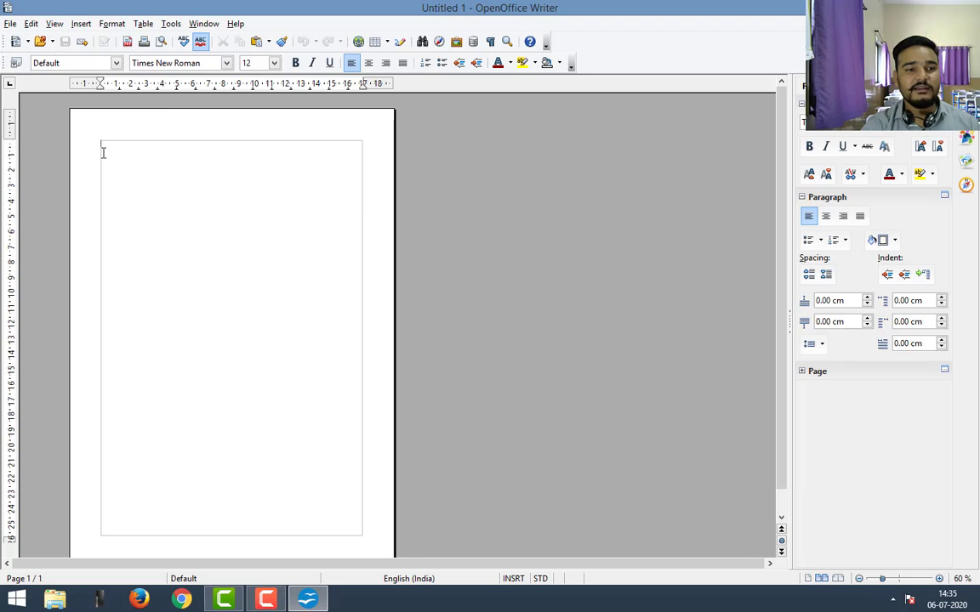
{"action": "scroll", "coordinate": [176, 172], "scroll_direction": "up", "scroll_amount": 3}
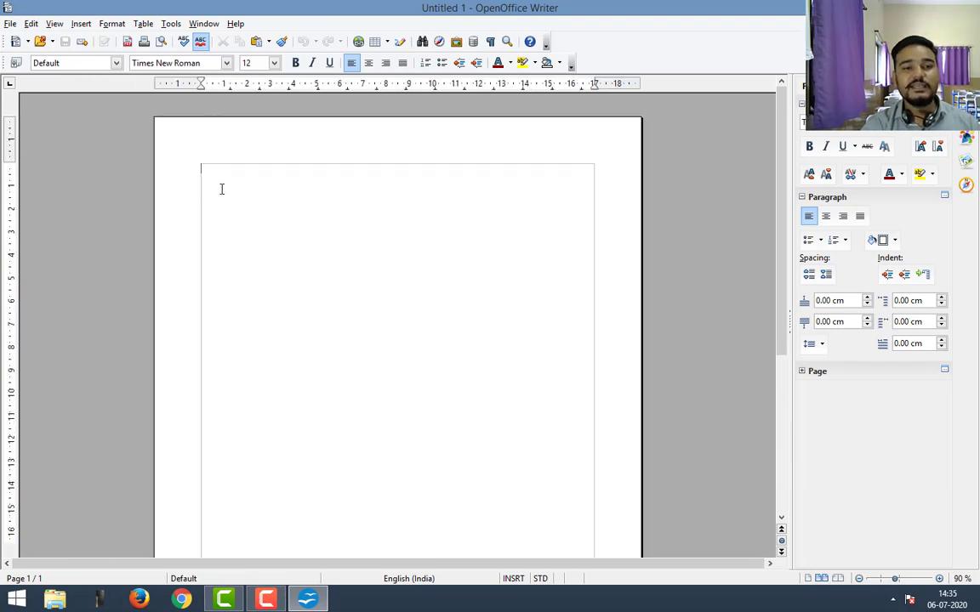
{"action": "left_click", "coordinate": [274, 63]}
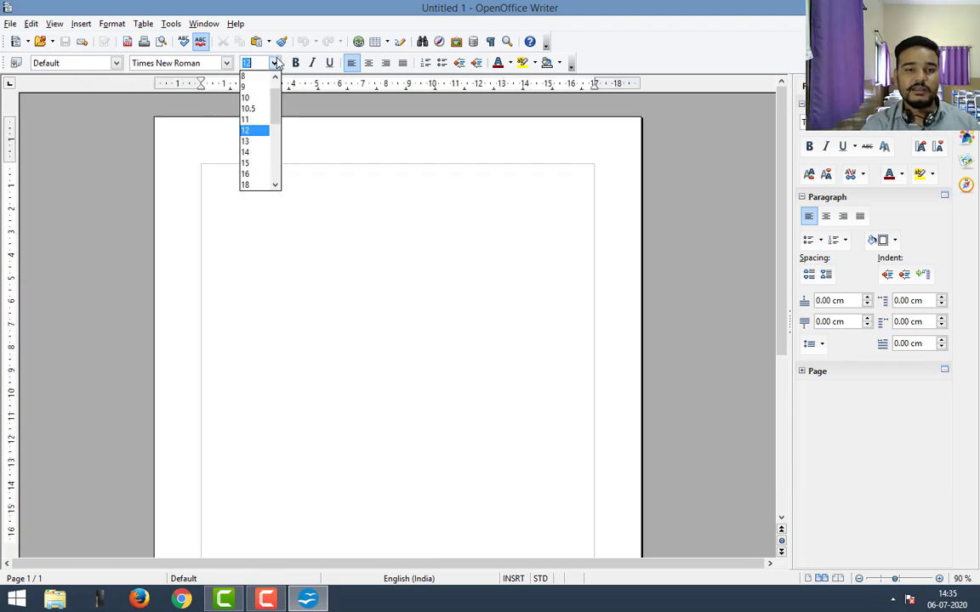
{"action": "left_click", "coordinate": [276, 261]}
{"action": "scroll", "coordinate": [282, 243], "scroll_direction": "down", "scroll_amount": 1}
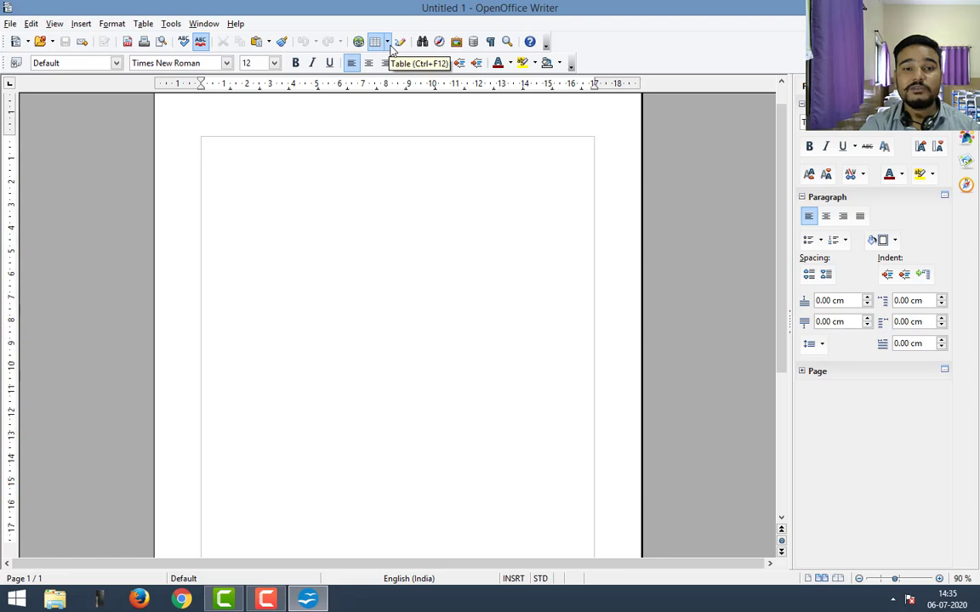
Insert a 6 x 6 table using the table grid and dismiss the floating Table toolbar.
{"action": "left_click", "coordinate": [387, 43]}
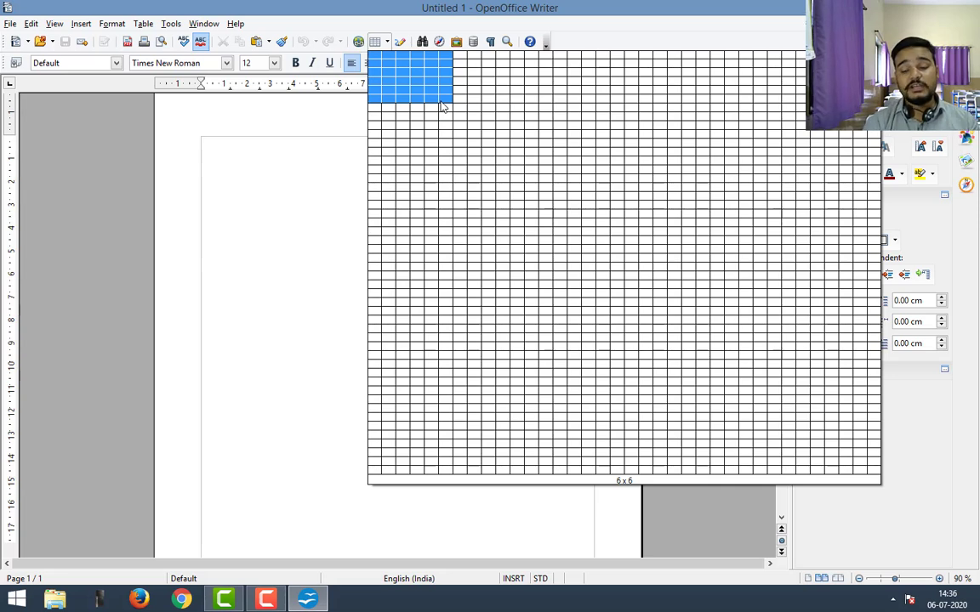
{"action": "left_click", "coordinate": [441, 107]}
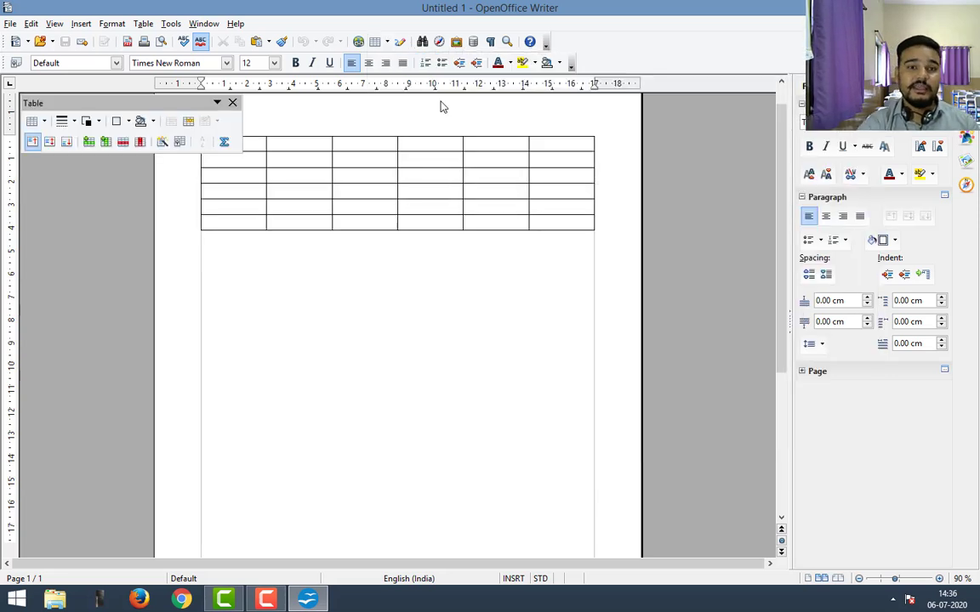
{"action": "left_click_drag", "start_coordinate": [170, 103], "coordinate": [162, 264]}
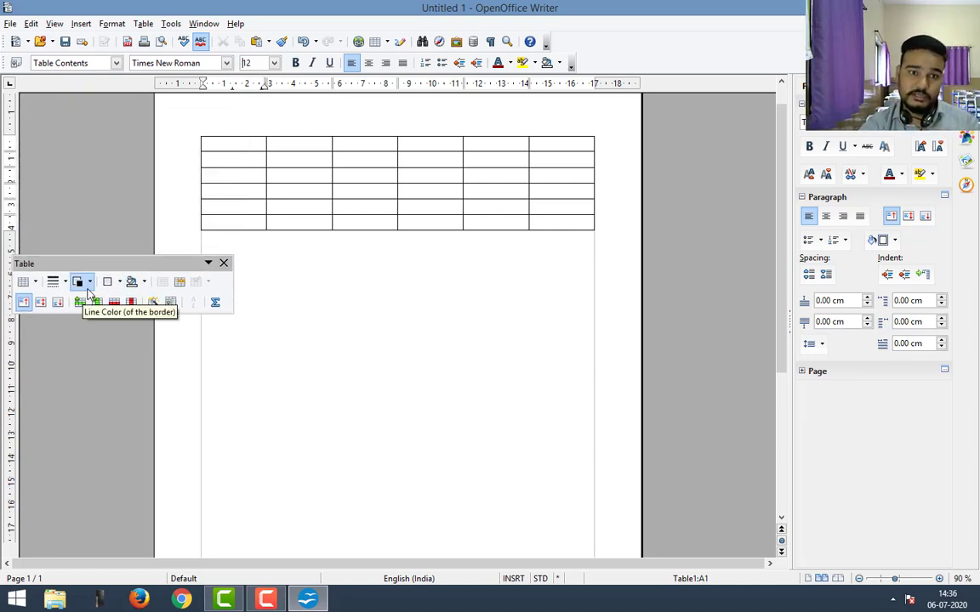
{"action": "left_click", "coordinate": [224, 263]}
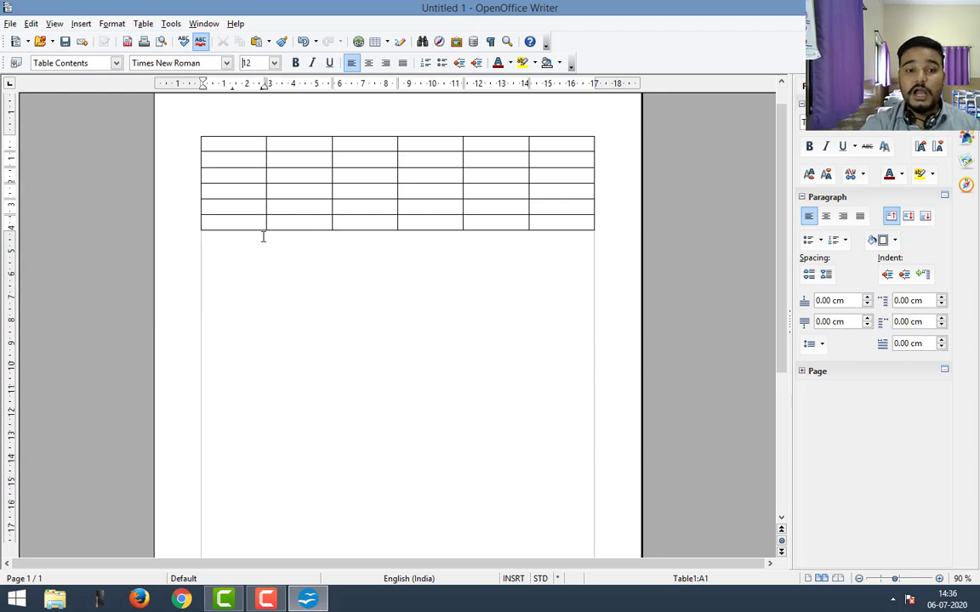
Undo the table insertion.
{"action": "left_click", "coordinate": [326, 160]}
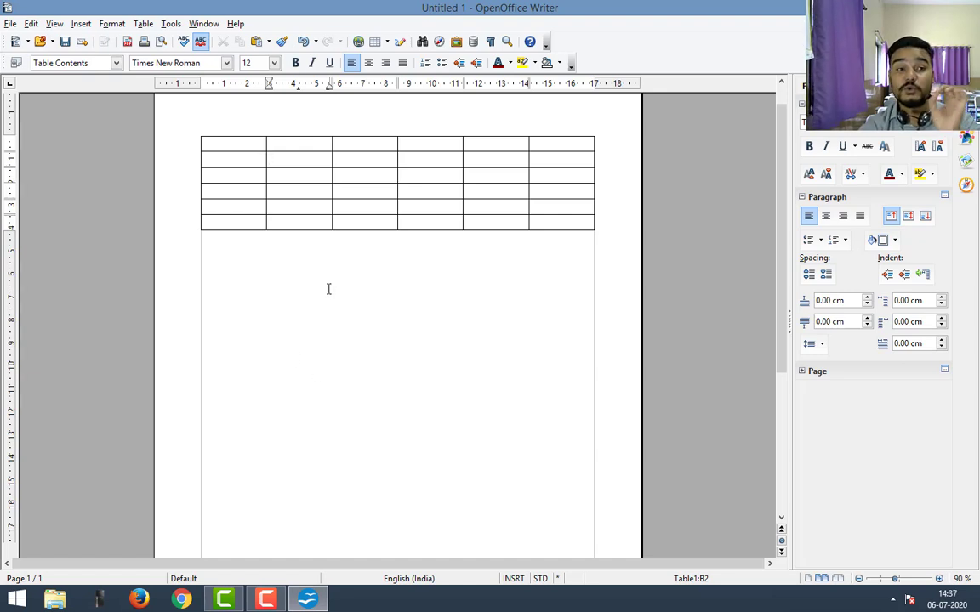
{"action": "key", "text": "ctrl+z"}
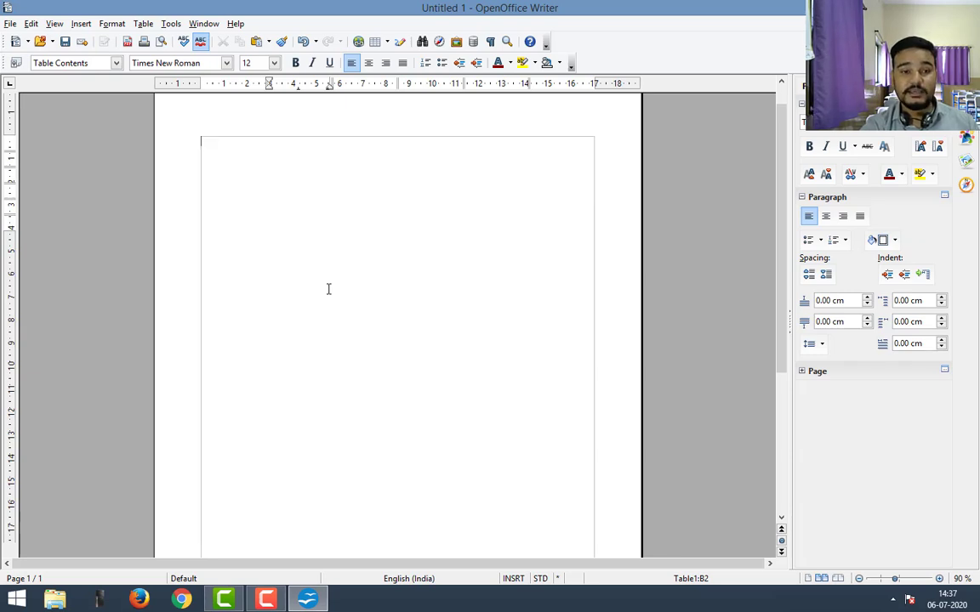
Redo the undone table insertion and undo it once more.
{"action": "key", "text": "ctrl+y"}
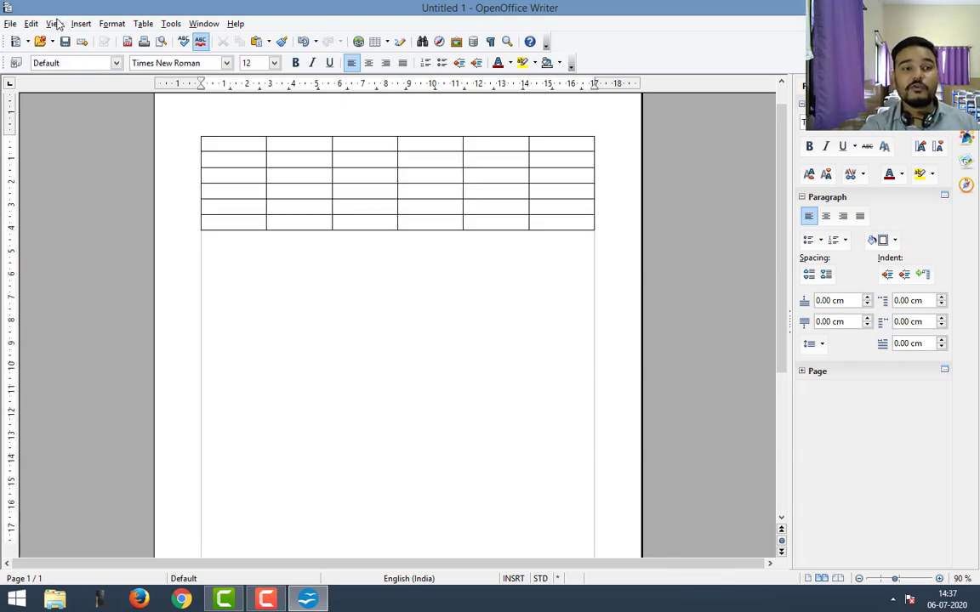
{"action": "left_click", "coordinate": [32, 24]}
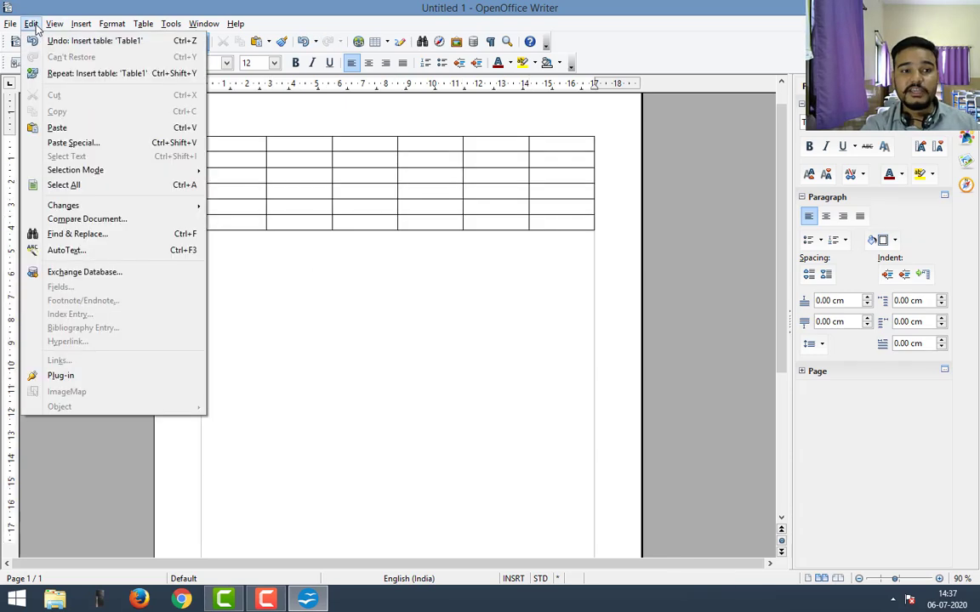
{"action": "left_click", "coordinate": [93, 41]}
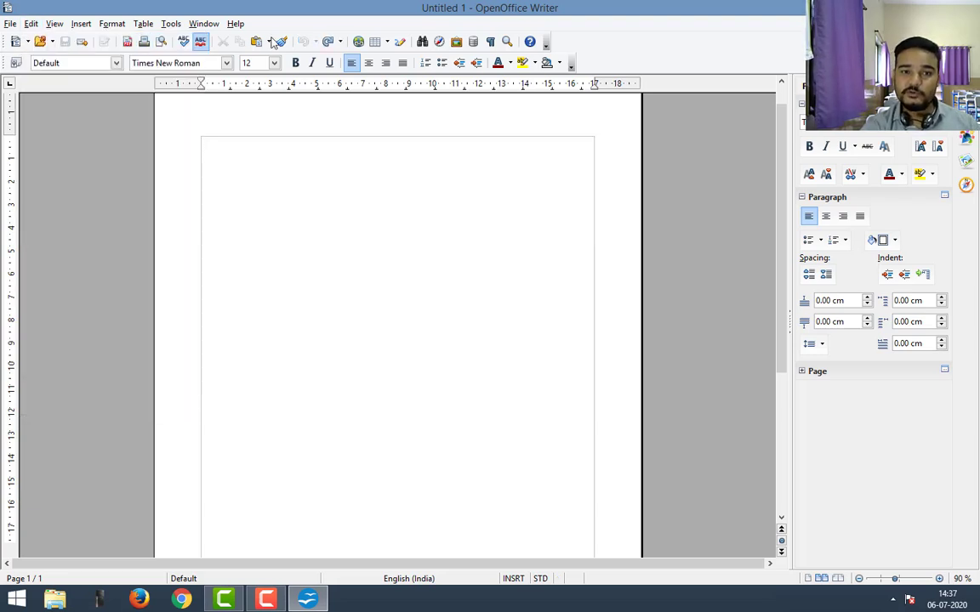
Insert a 6 x 6 table using the table grid and undo the insertion until the page is blank.
{"action": "left_click", "coordinate": [388, 42]}
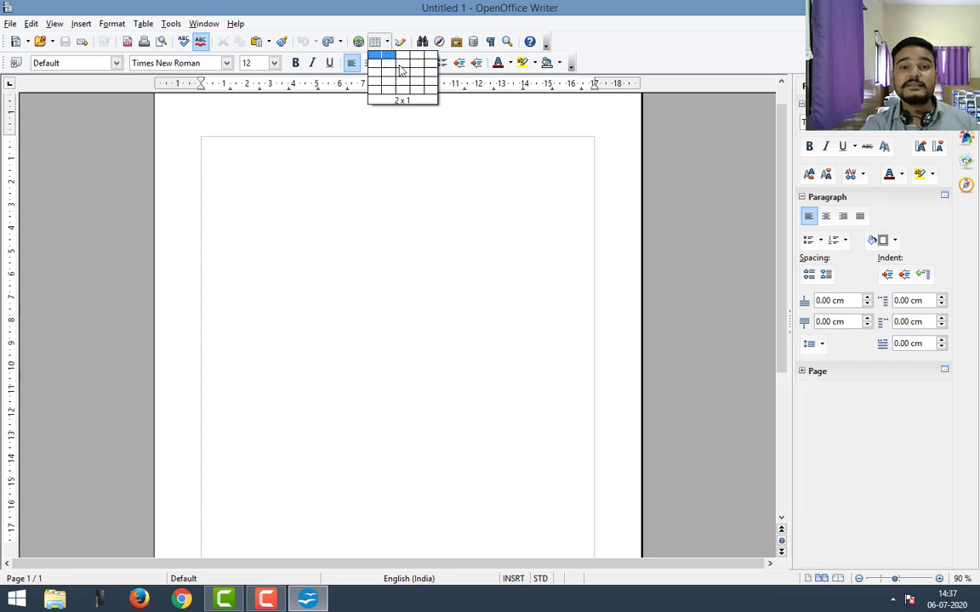
{"action": "left_click", "coordinate": [449, 107]}
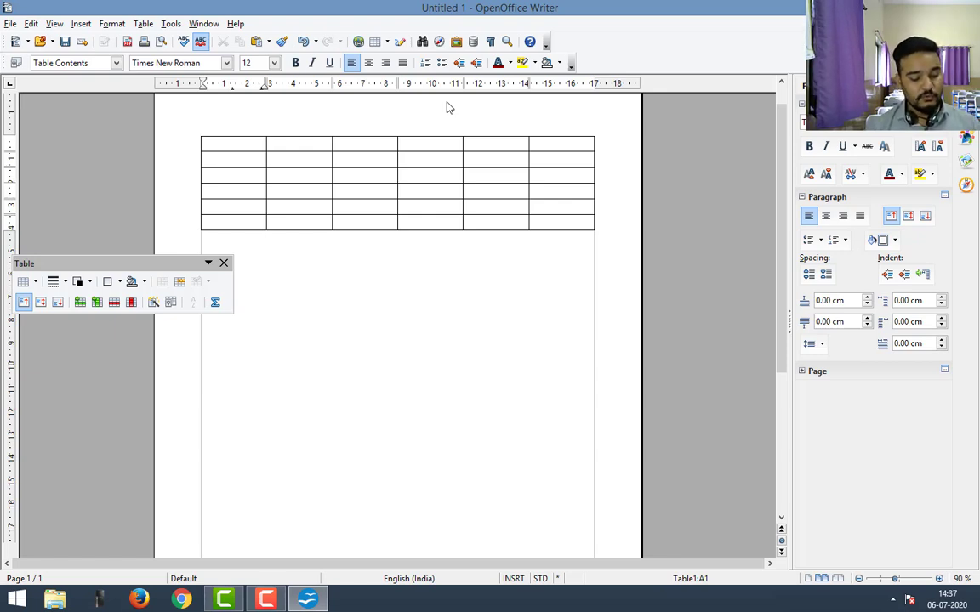
{"action": "key", "text": "ctrl+z"}
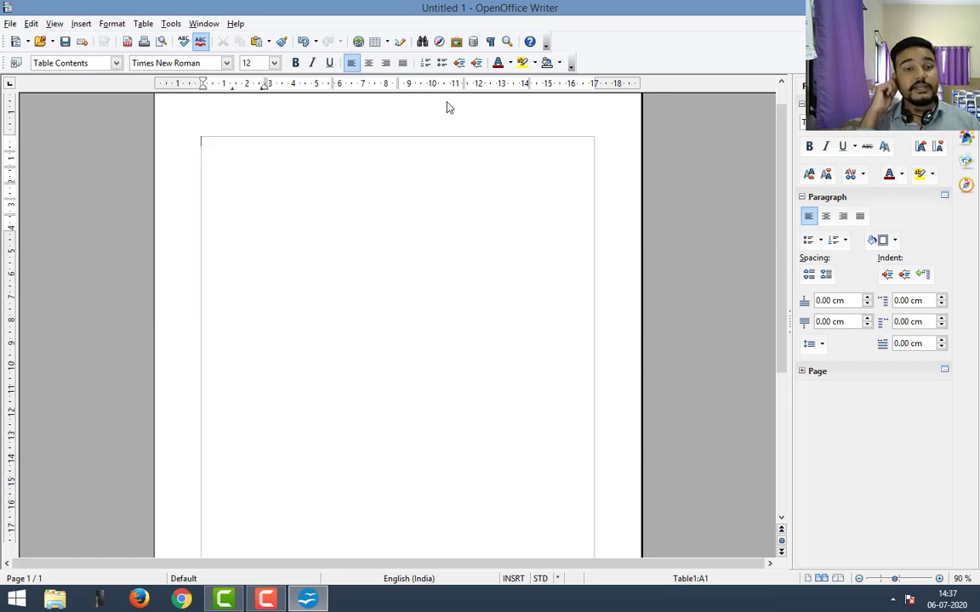
{"action": "key", "text": "ctrl+z"}
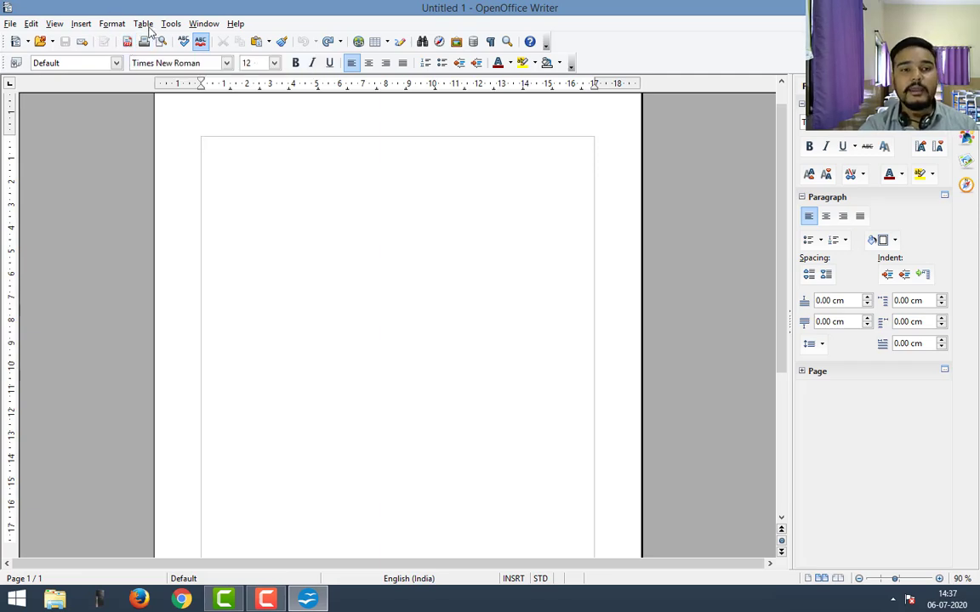
Start inserting a table through the Insert Table dialog and name it ClassV.
{"action": "left_click", "coordinate": [144, 24]}
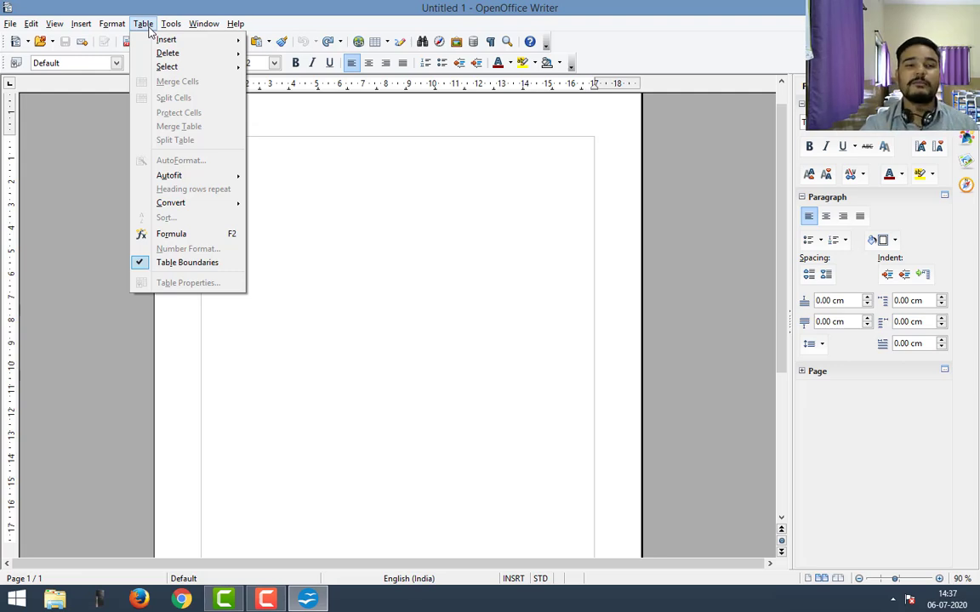
{"action": "mouse_move", "coordinate": [164, 40]}
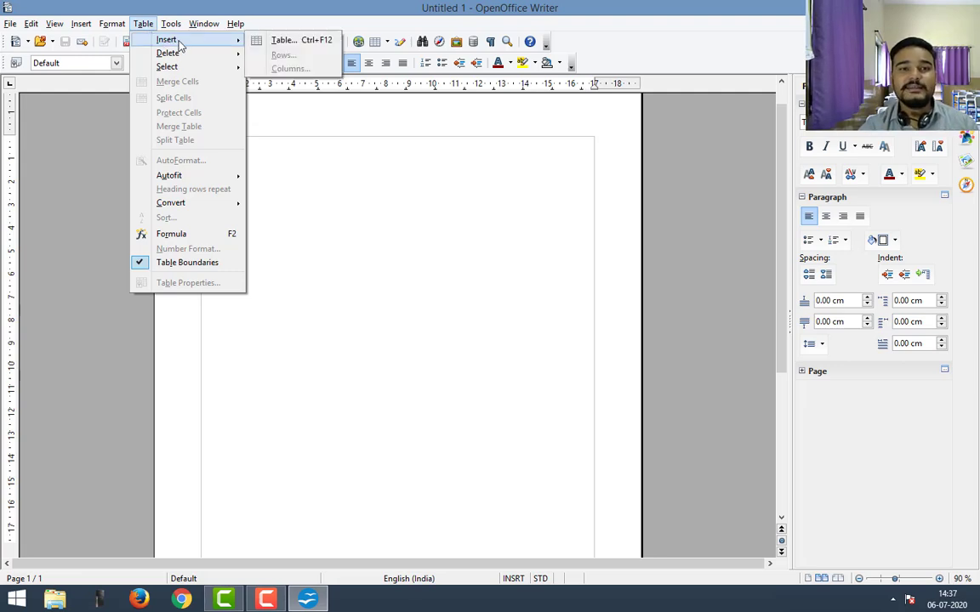
{"action": "left_click", "coordinate": [308, 43]}
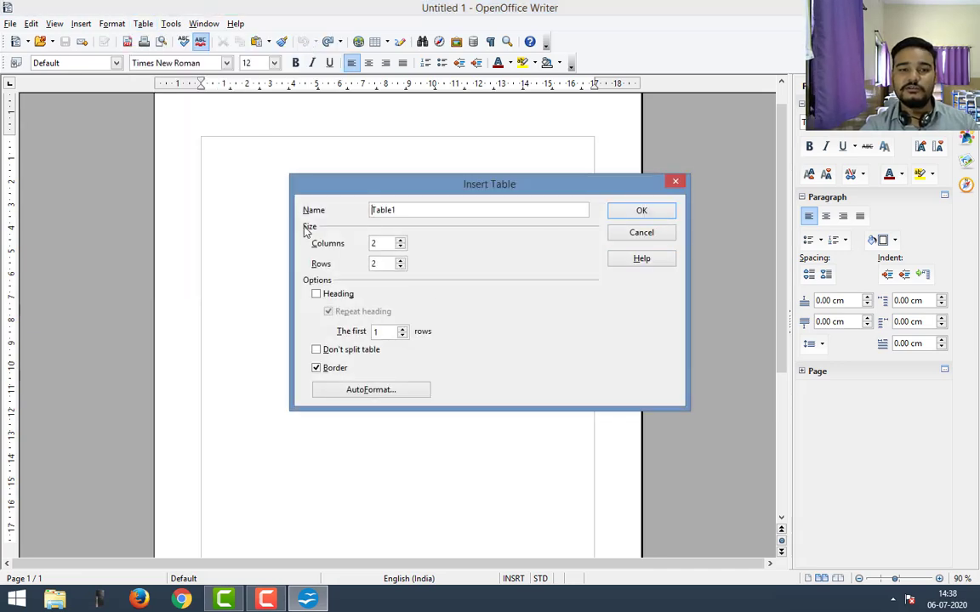
{"action": "double_click", "coordinate": [374, 210]}
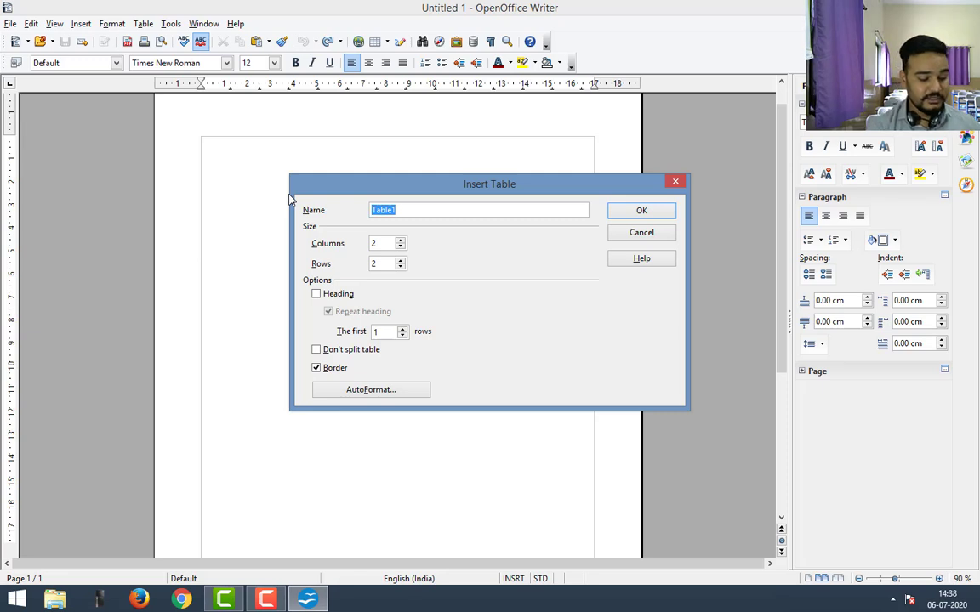
{"action": "type", "text": "Class"}
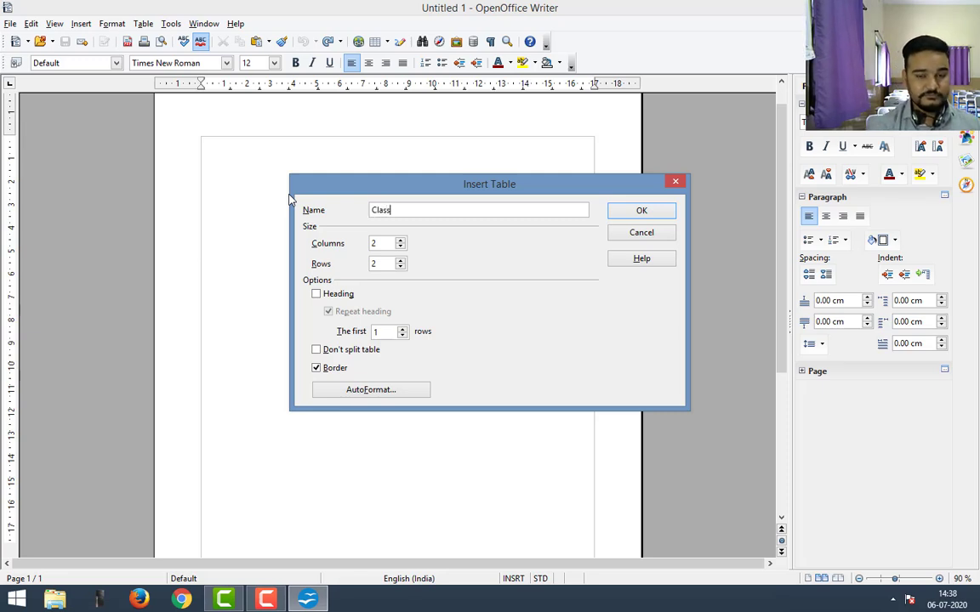
{"action": "type", "text": "V"}
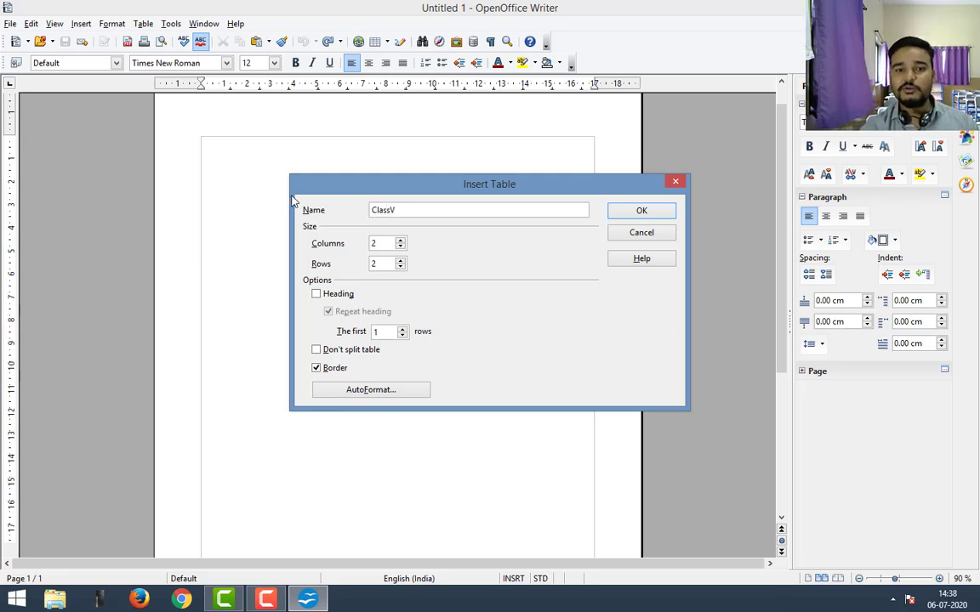
Insert the ClassV table with 12 columns and 18 rows and undo its insertion.
{"action": "left_click", "coordinate": [401, 242]}
{"action": "left_click", "coordinate": [401, 242]}
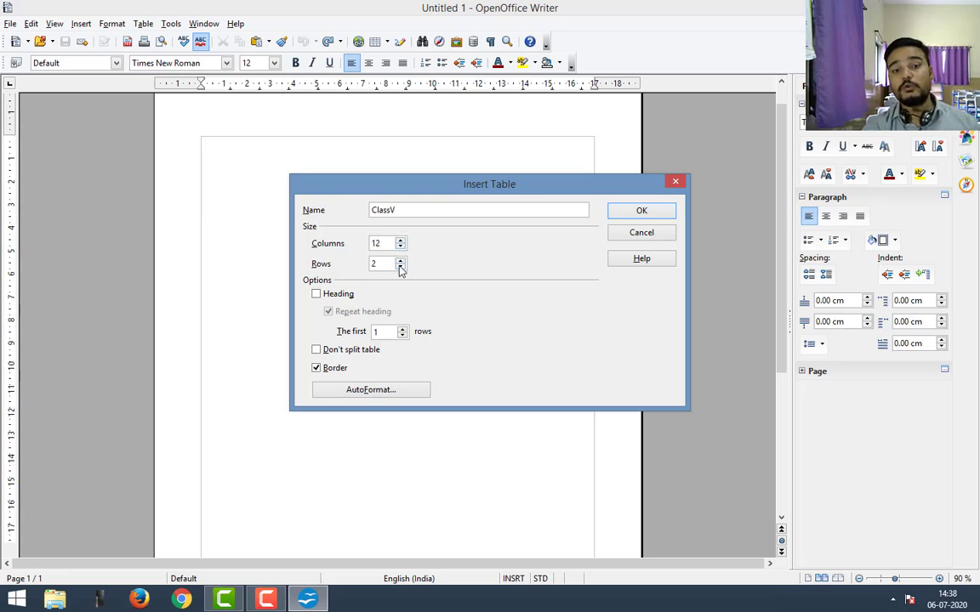
{"action": "left_click", "coordinate": [400, 262]}
{"action": "left_click", "coordinate": [401, 262]}
{"action": "left_click", "coordinate": [401, 262]}
{"action": "left_click", "coordinate": [401, 262]}
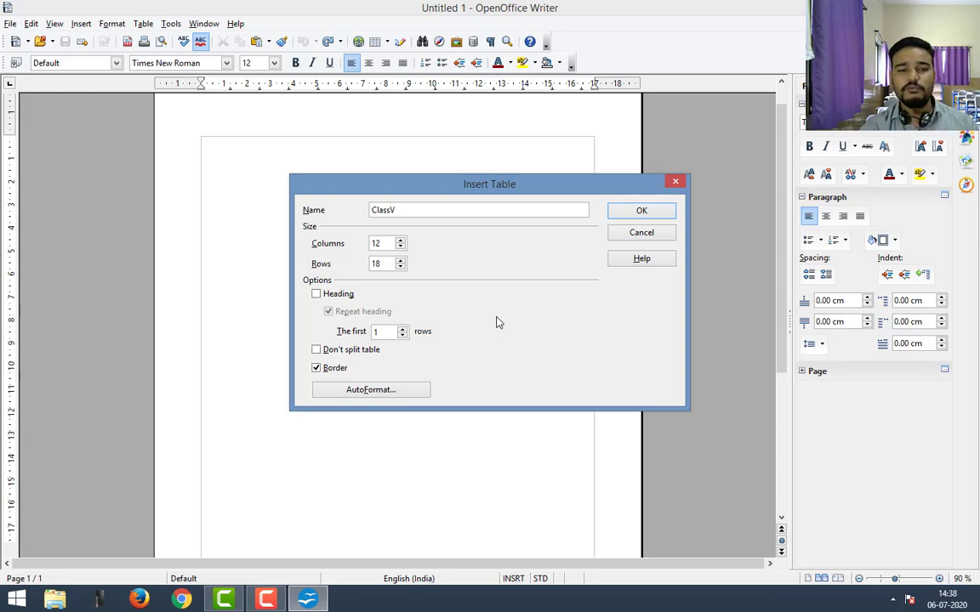
{"action": "left_click", "coordinate": [661, 213]}
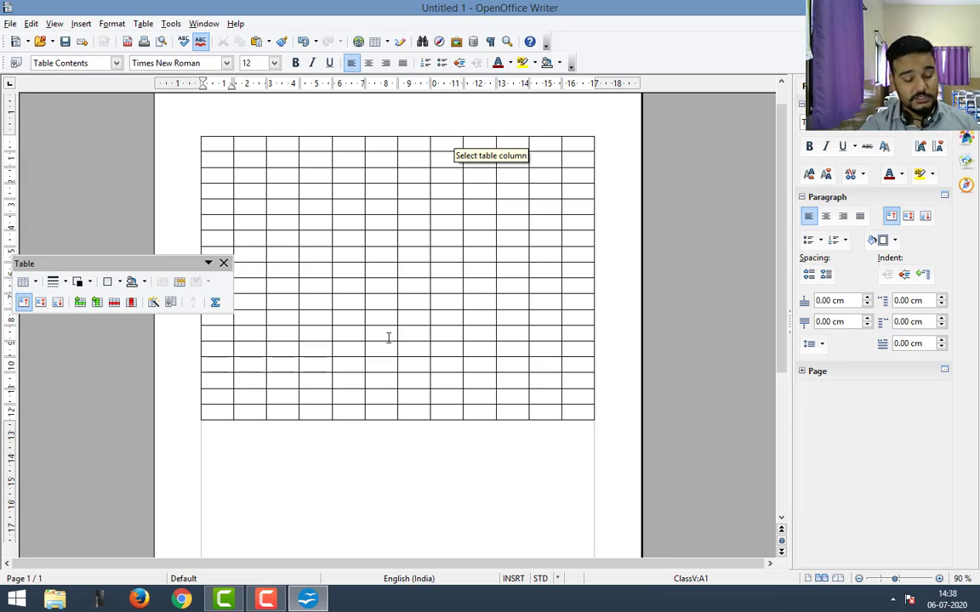
{"action": "key", "text": "ctrl+z"}
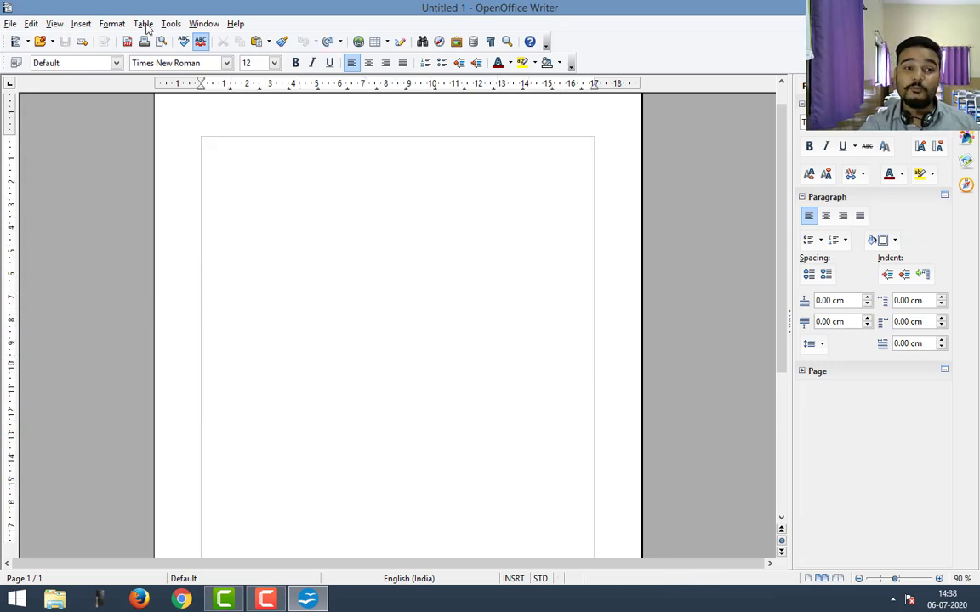
Insert a table with 5 columns and 5 rows through the Insert Table dialog and undo its insertion.
{"action": "left_click", "coordinate": [146, 27]}
{"action": "mouse_move", "coordinate": [167, 41]}
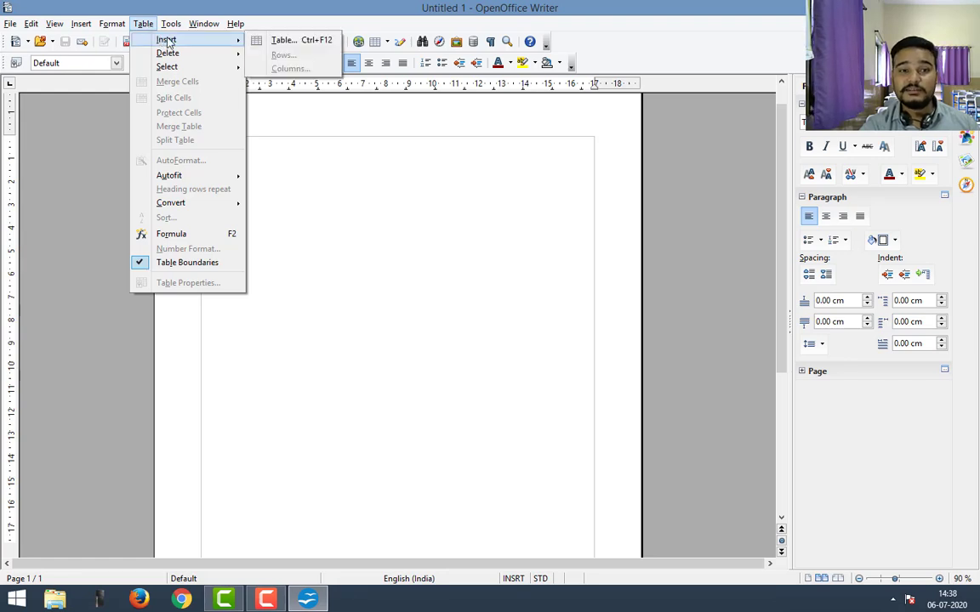
{"action": "left_click", "coordinate": [300, 43]}
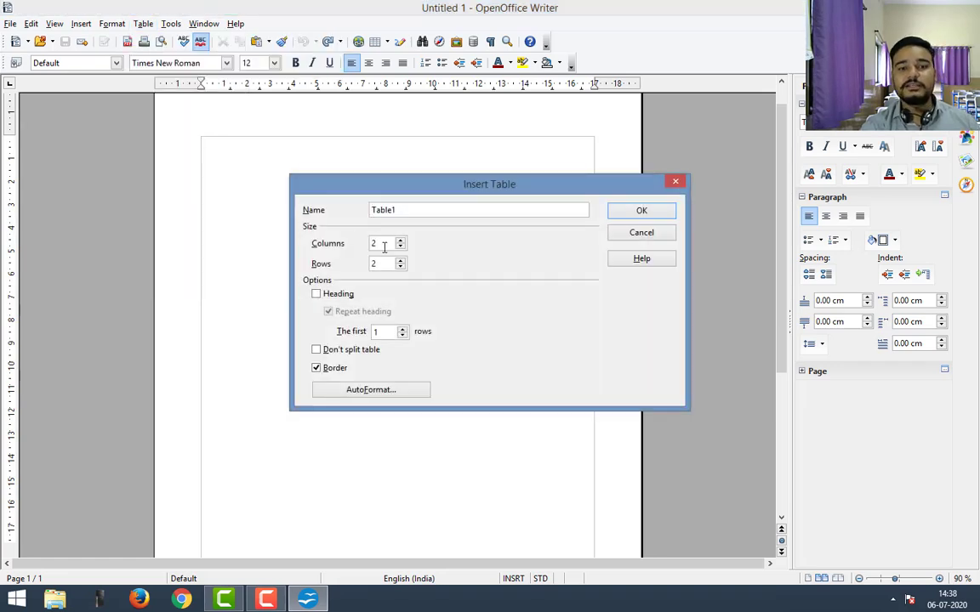
{"action": "left_click", "coordinate": [400, 241]}
{"action": "left_click", "coordinate": [401, 242]}
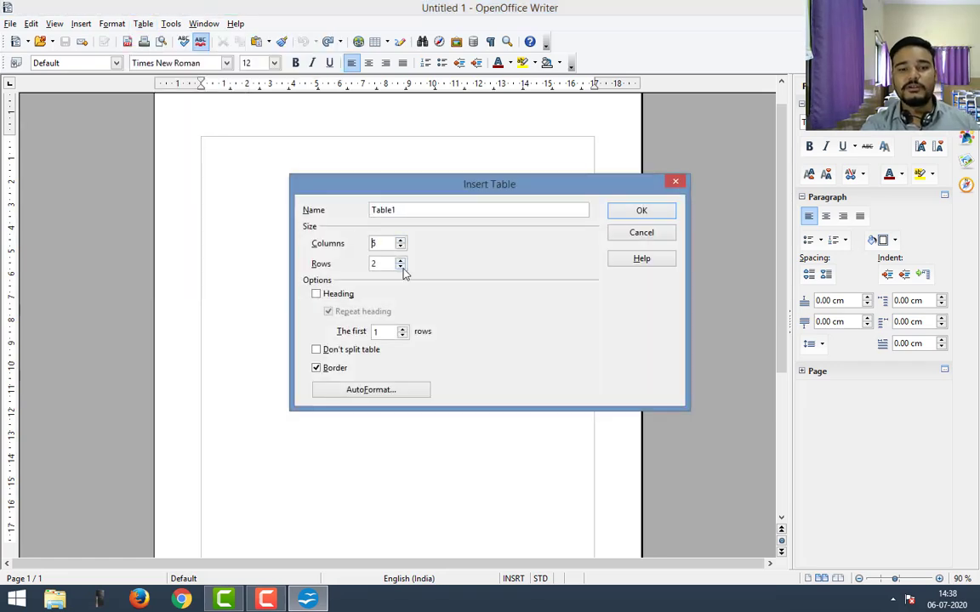
{"action": "left_click", "coordinate": [402, 263]}
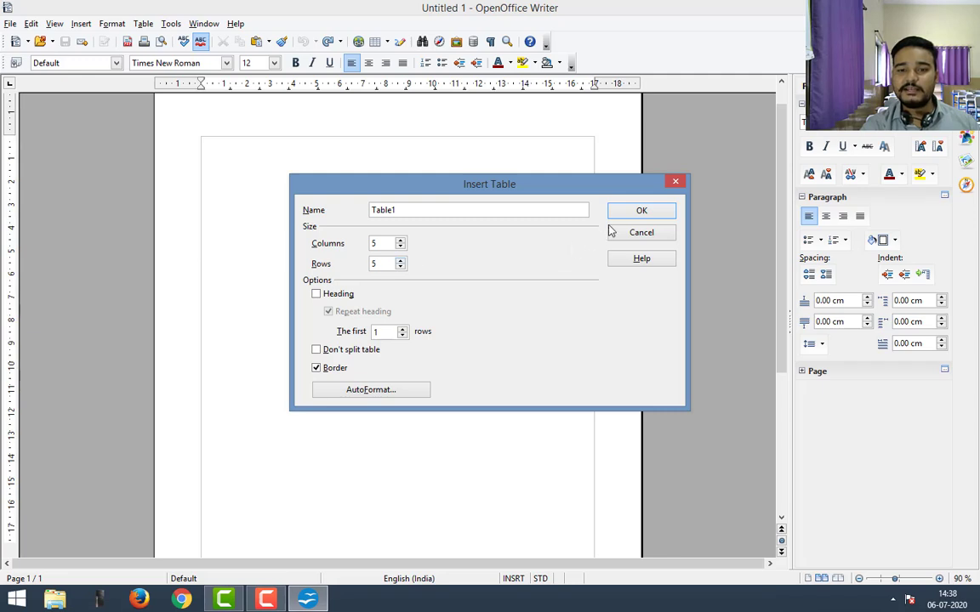
{"action": "left_click", "coordinate": [642, 211]}
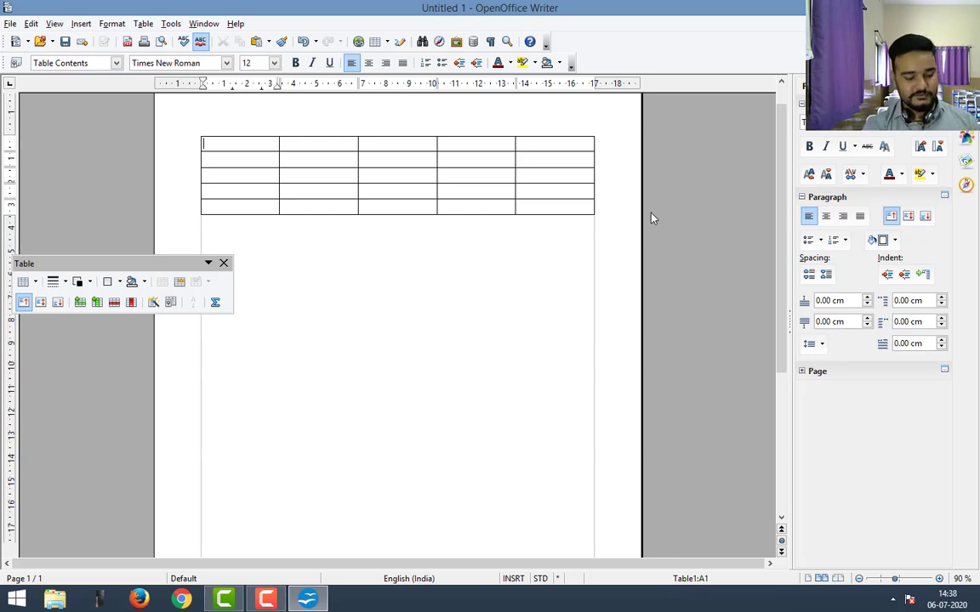
{"action": "key", "text": "ctrl+z"}
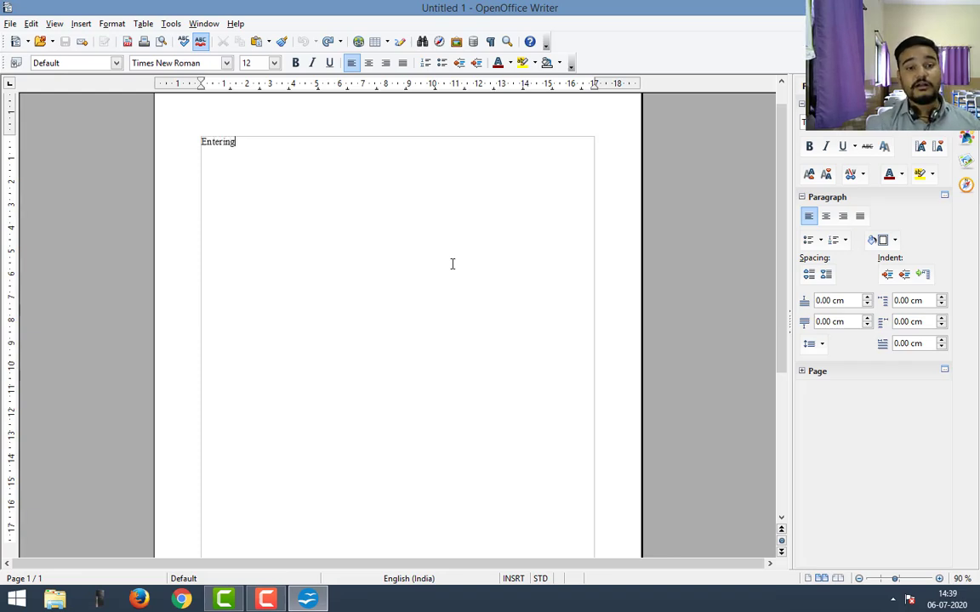
Write the heading "Entering data in the table" on the first line of the page.
{"action": "type", "text": "tata"}
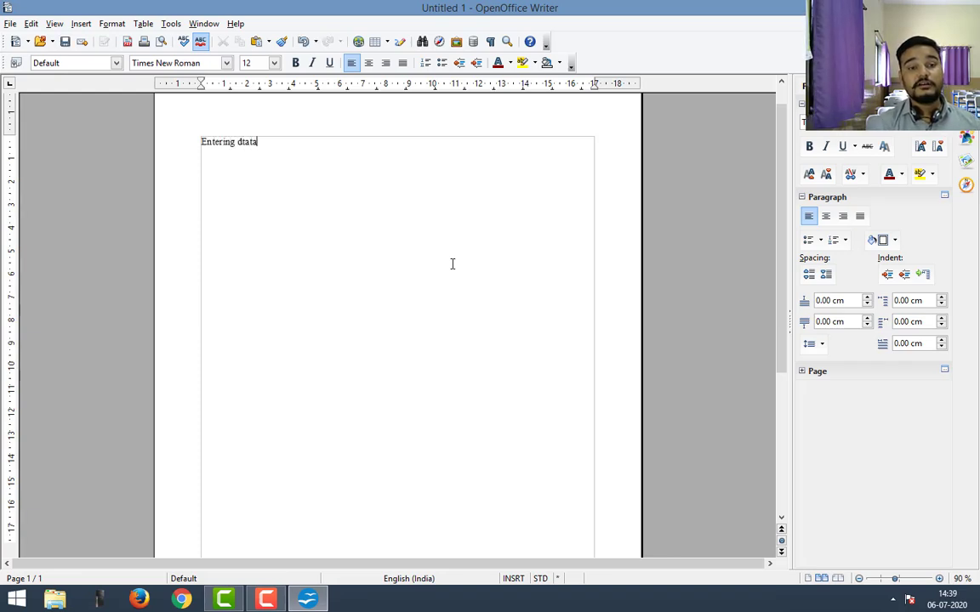
{"action": "key", "text": "BackSpace"}
{"action": "key", "text": "BackSpace"}
{"action": "key", "text": "BackSpace"}
{"action": "key", "text": "BackSpace"}
{"action": "type", "text": "a"}
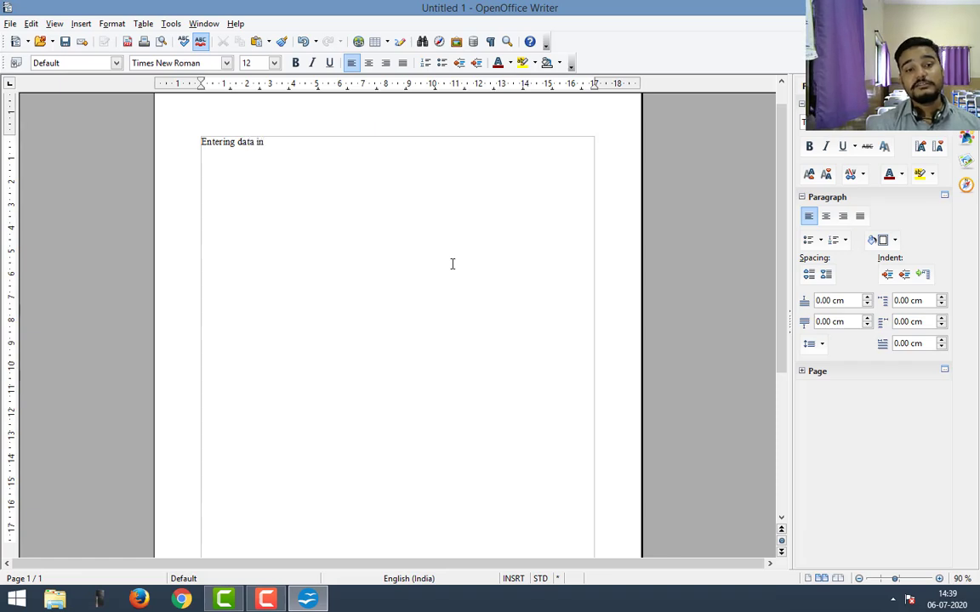
{"action": "type", "text": "ta in the tab"}
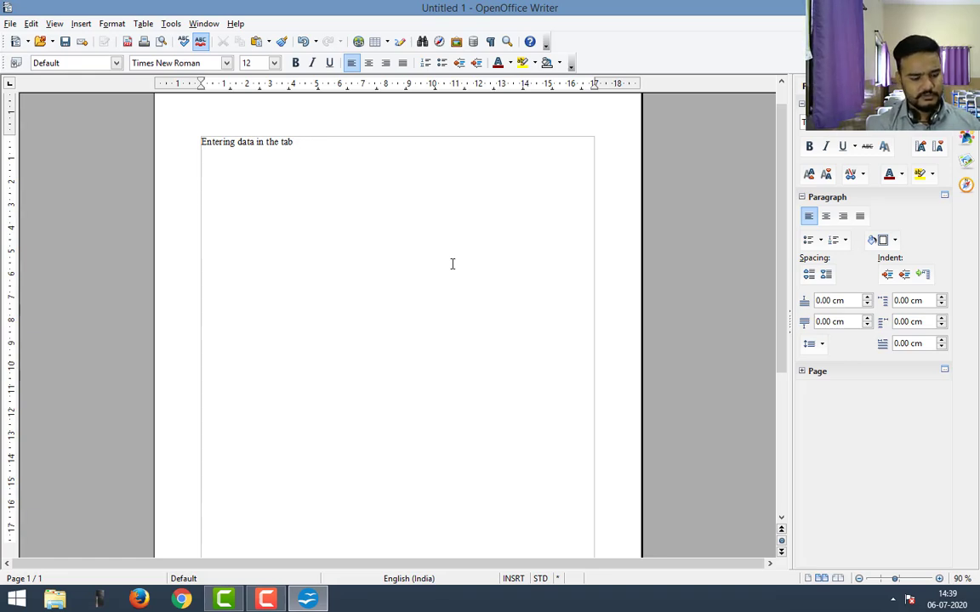
{"action": "type", "text": "elle"}
Set the font size of the whole heading line to 24.
{"action": "key", "text": "shift+Home"}
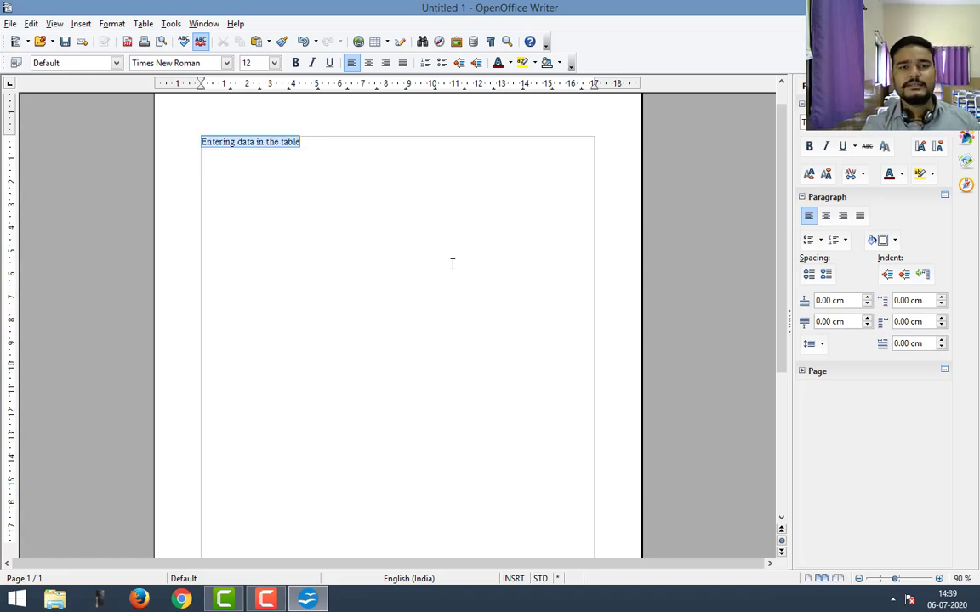
{"action": "left_click", "coordinate": [274, 63]}
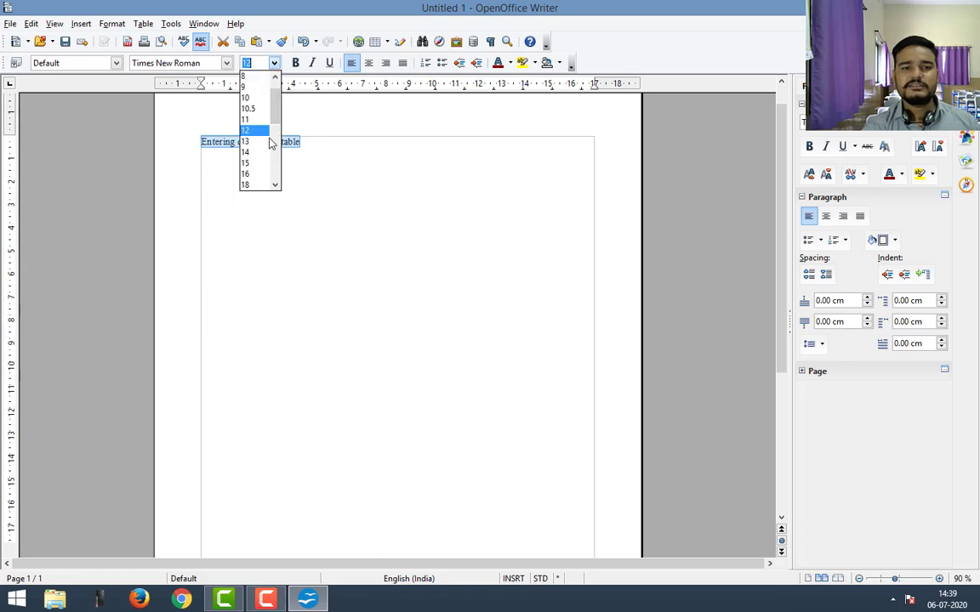
{"action": "left_click", "coordinate": [246, 184]}
{"action": "left_click", "coordinate": [274, 63]}
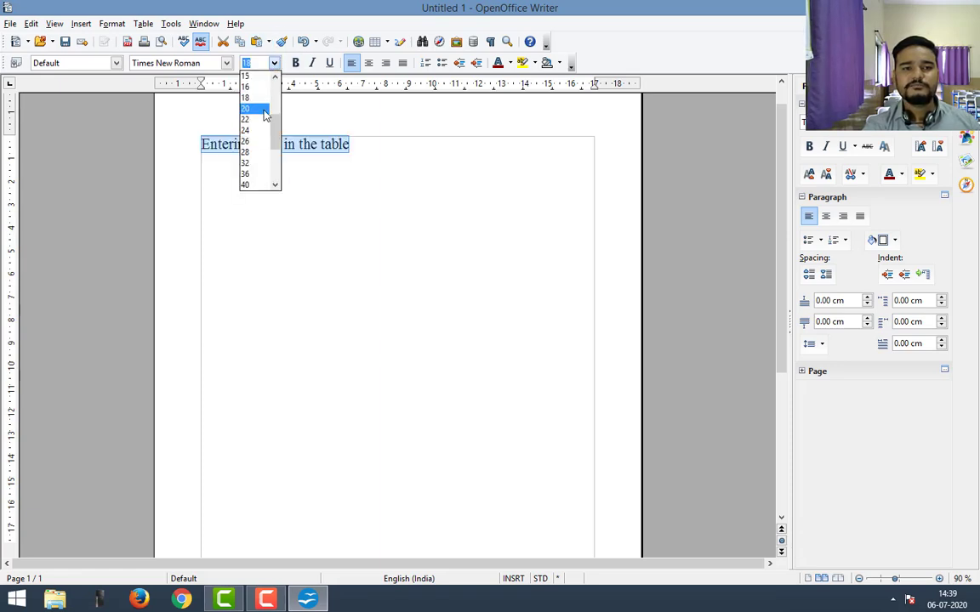
{"action": "left_click", "coordinate": [260, 163]}
{"action": "left_click", "coordinate": [267, 183]}
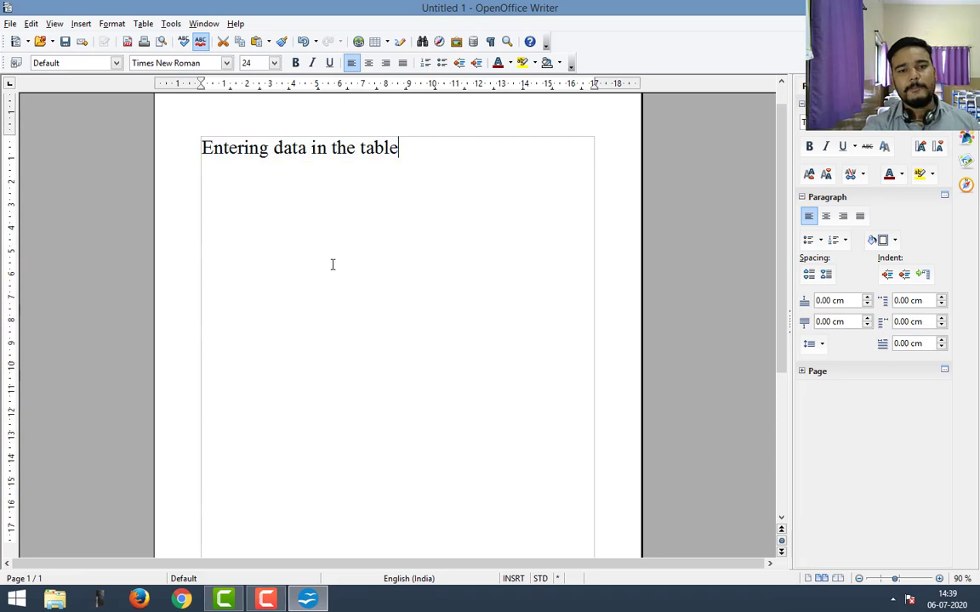
Center the heading "Entering data in the table" on the page.
{"action": "left_click_drag", "start_coordinate": [421, 164], "coordinate": [191, 144]}
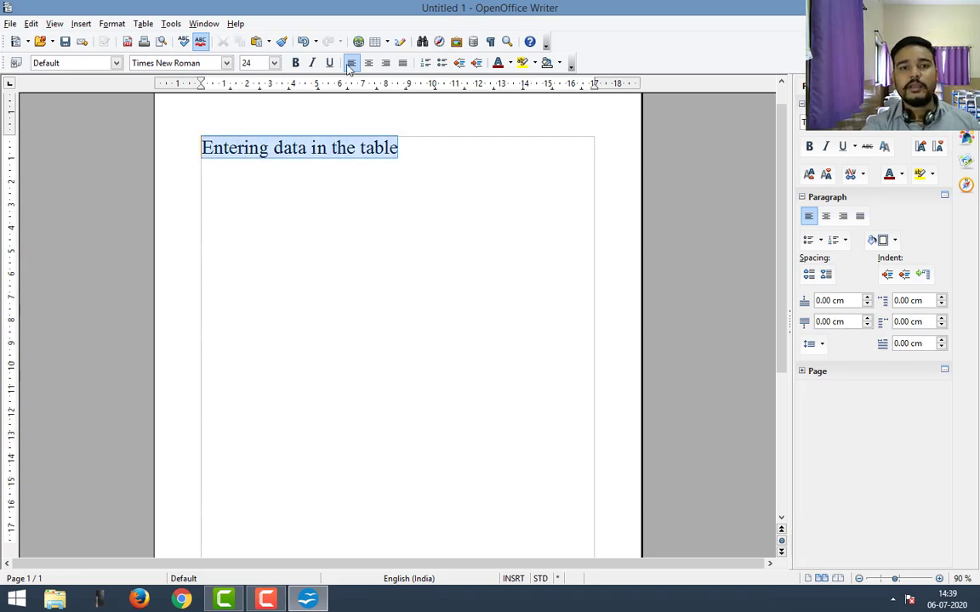
{"action": "left_click", "coordinate": [368, 63]}
{"action": "left_click", "coordinate": [398, 257]}
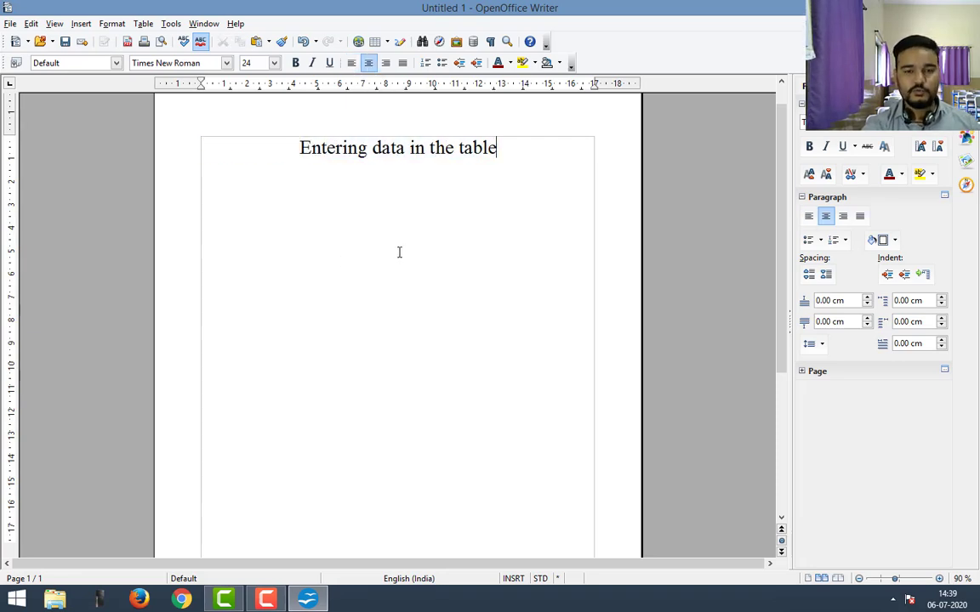
Insert a 6 x 6 table with the table grid two lines below the heading.
{"action": "key", "text": "Return"}
{"action": "key", "text": "Return"}
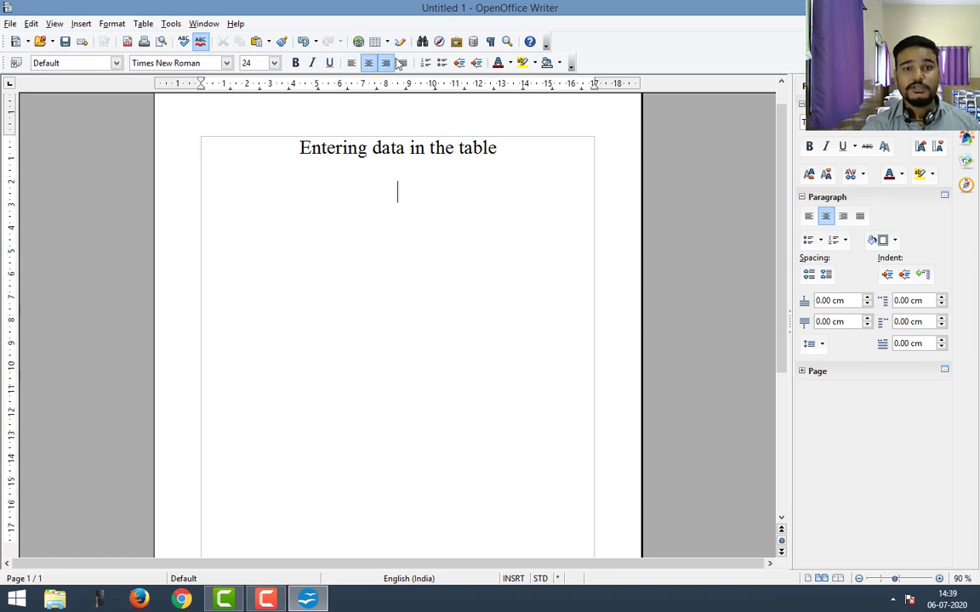
{"action": "left_click", "coordinate": [375, 41]}
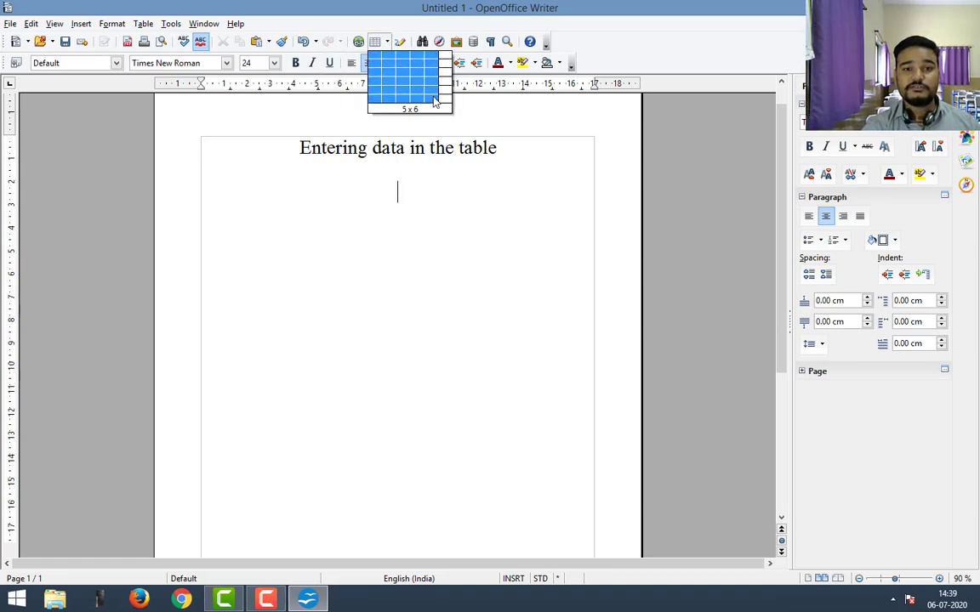
{"action": "left_click", "coordinate": [444, 100]}
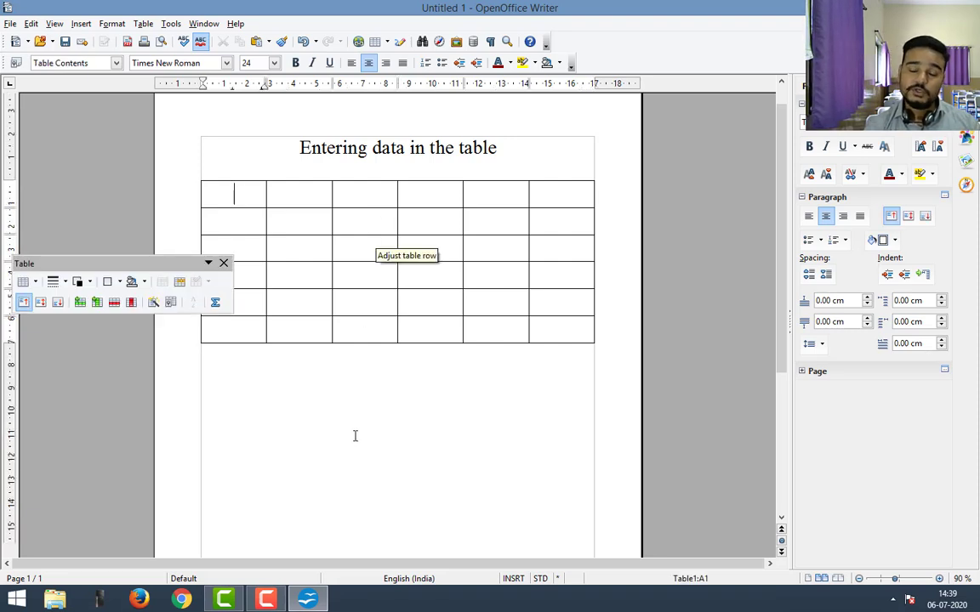
{"action": "type", "text": "Sr"}
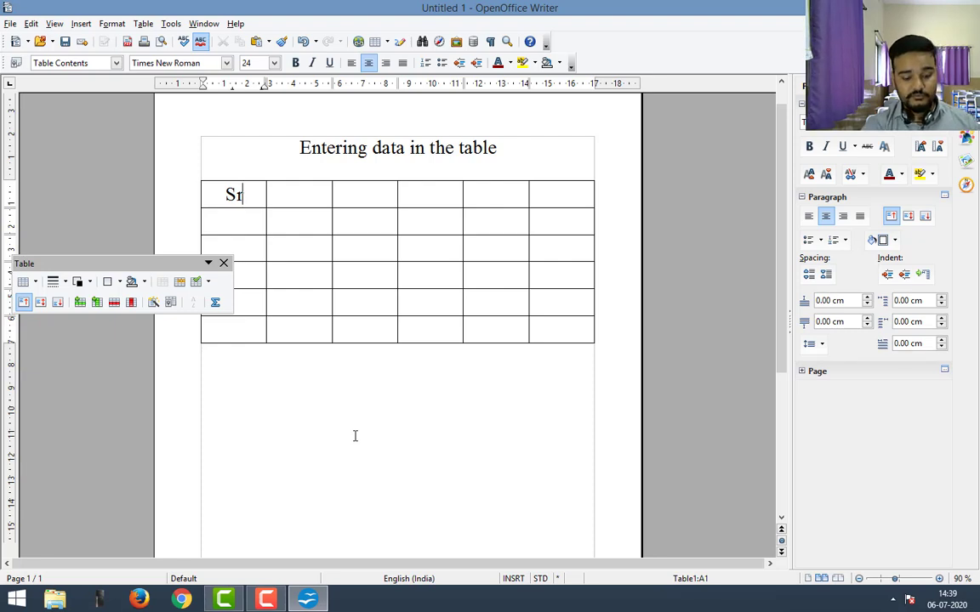
{"action": "key", "text": "BackSpace"}
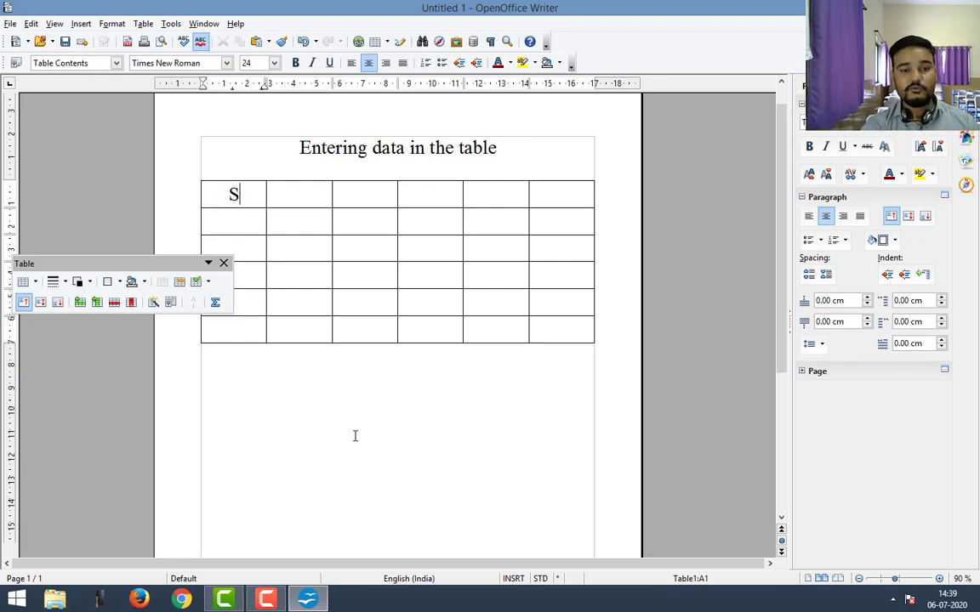
{"action": "key", "text": "BackSpace"}
{"action": "left_click", "coordinate": [370, 480]}
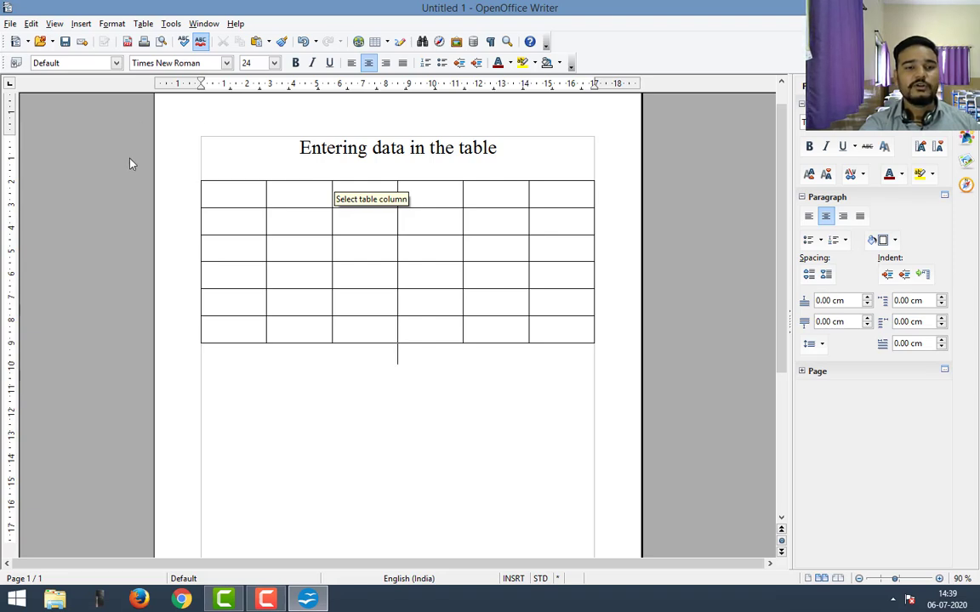
Enter the headers "Sr. No.", "Name" and "Class" in the first three cells of the table's top row.
{"action": "left_click", "coordinate": [222, 192]}
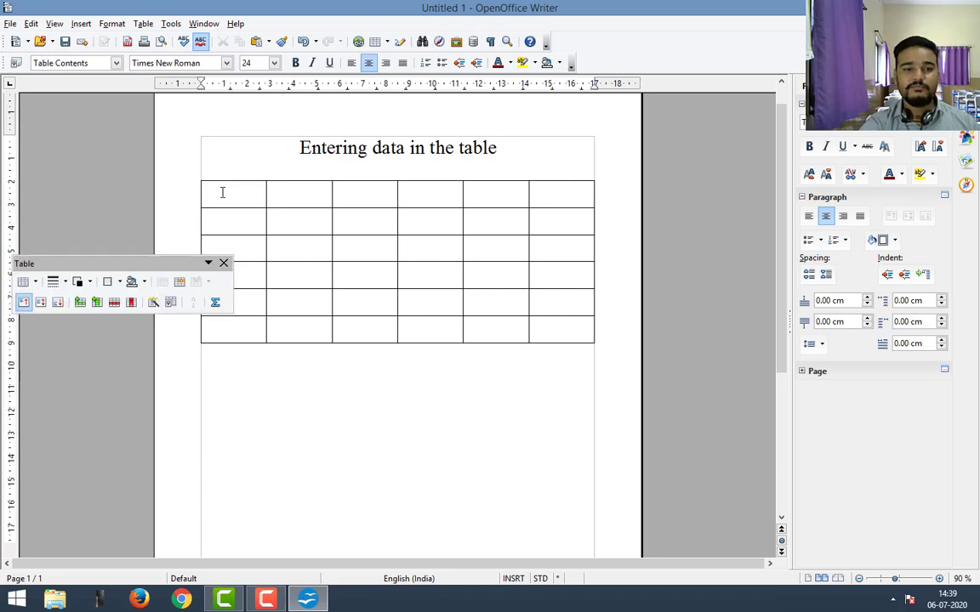
{"action": "type", "text": "Sr. "}
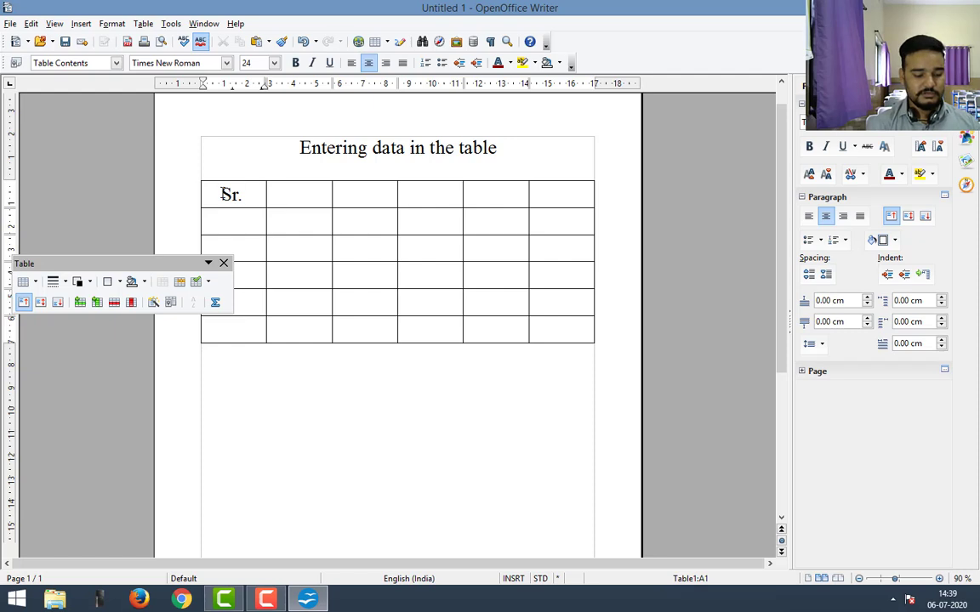
{"action": "type", "text": "No"}
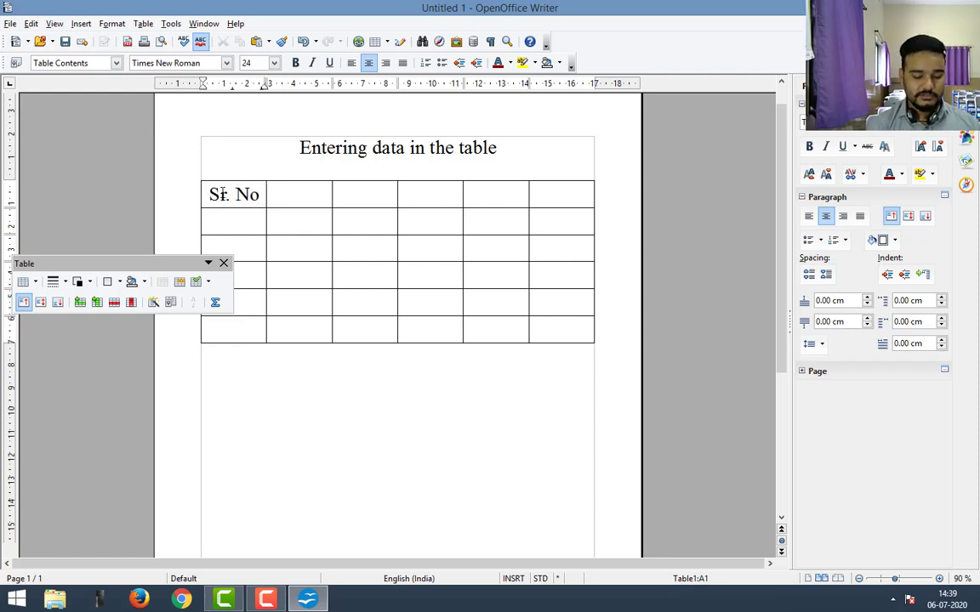
{"action": "type", "text": "."}
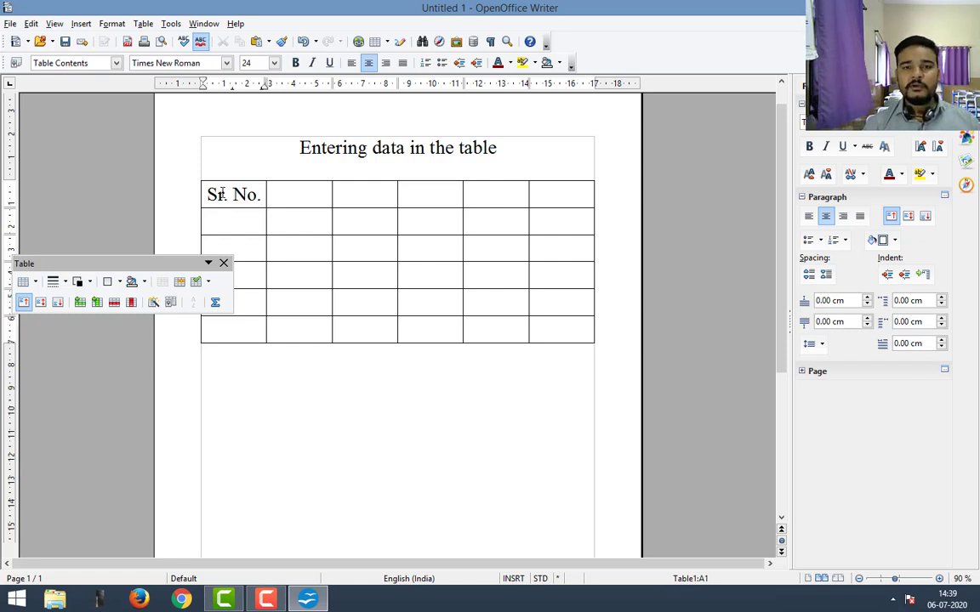
{"action": "key", "text": "Tab"}
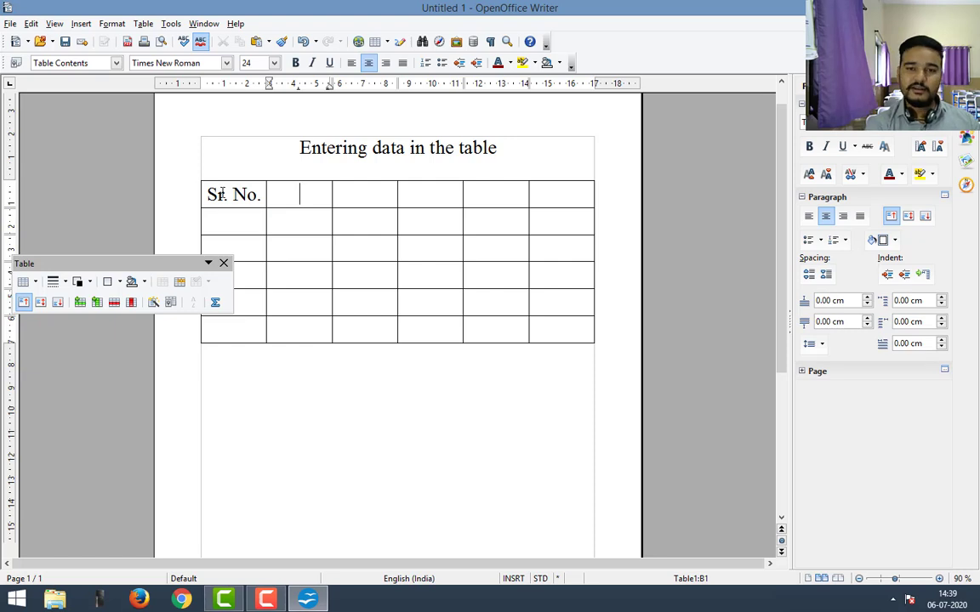
{"action": "type", "text": "Name"}
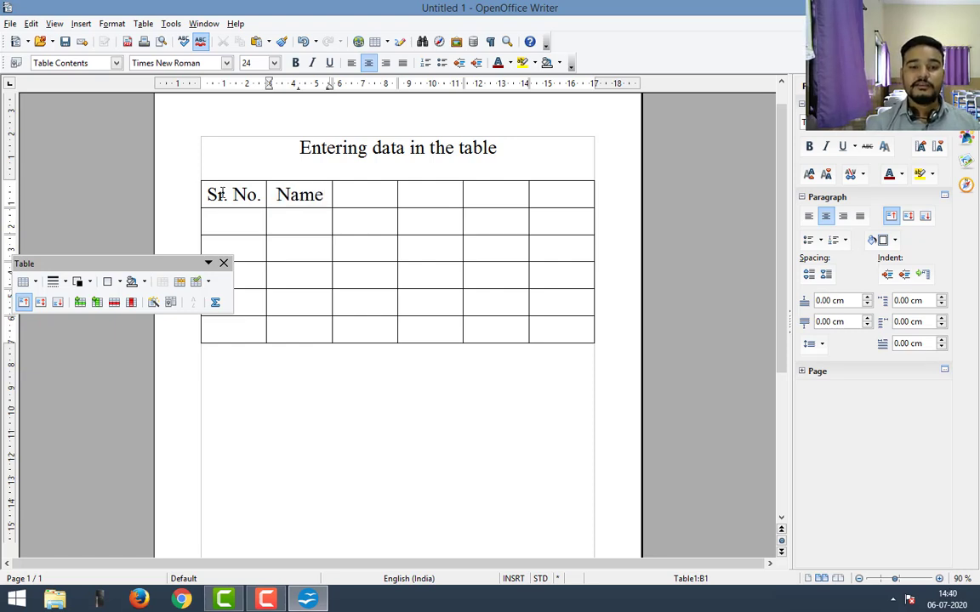
{"action": "key", "text": "Tab"}
{"action": "type", "text": "Class"}
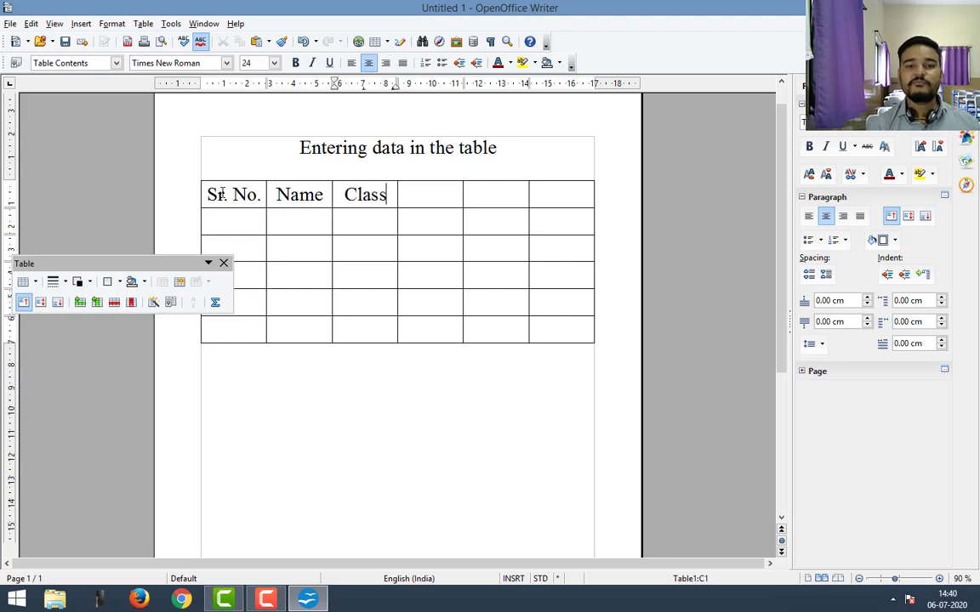
Enter the header "Favorite number" in the fourth cell of the table's top row.
{"action": "key", "text": "Tab"}
{"action": "type", "text": "Fa"}
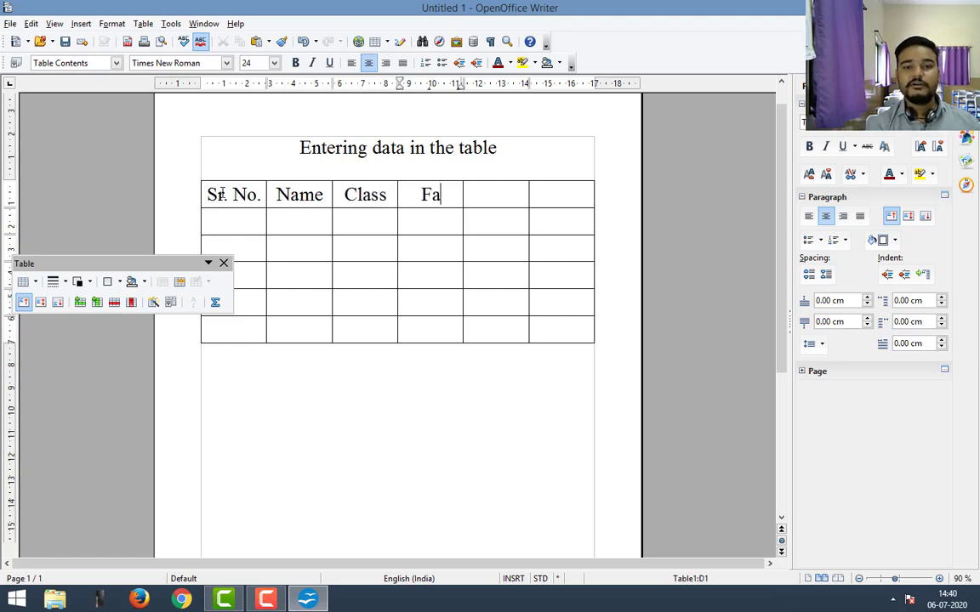
{"action": "type", "text": "vor"}
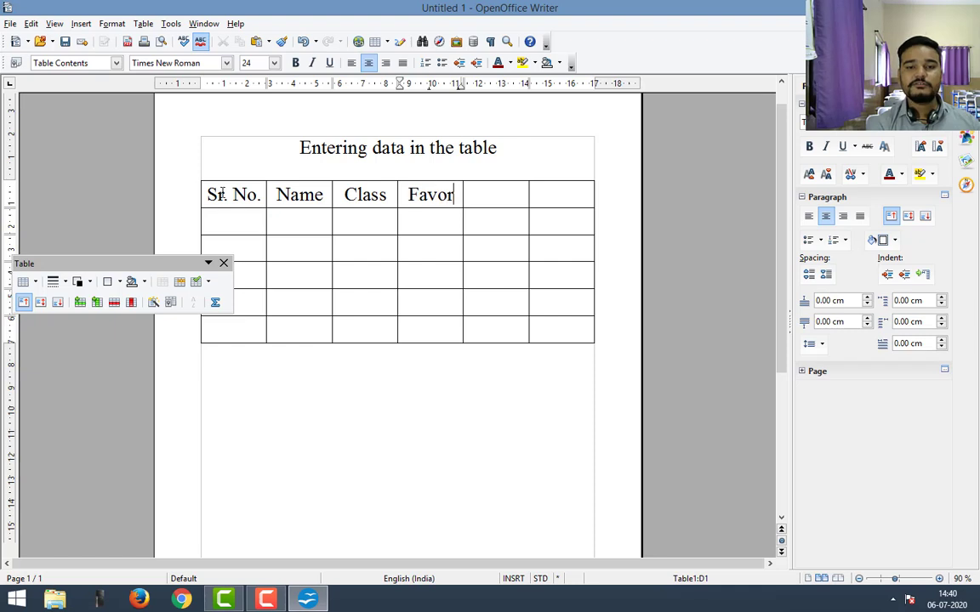
{"action": "type", "text": "ite n"}
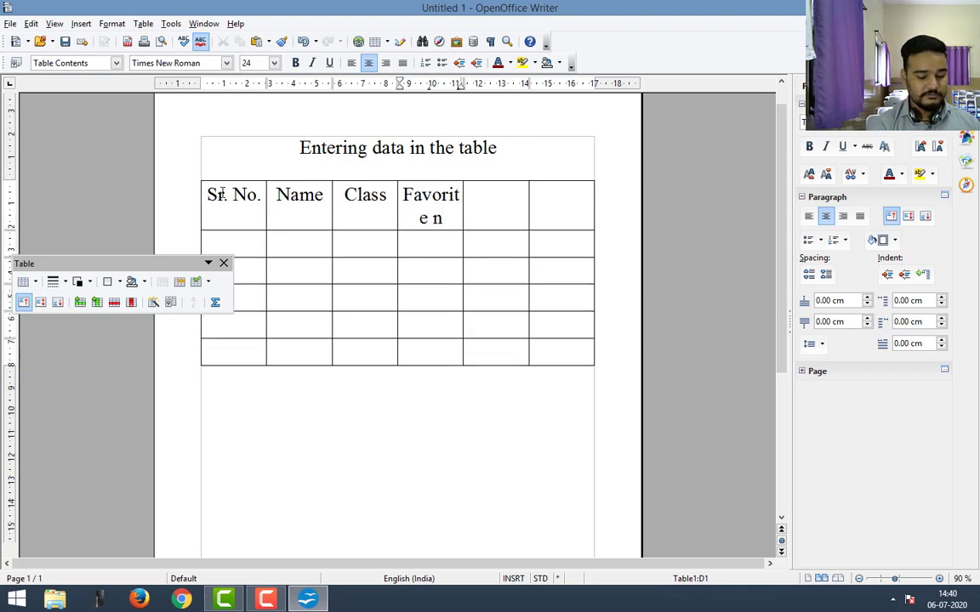
{"action": "type", "text": "umner"}
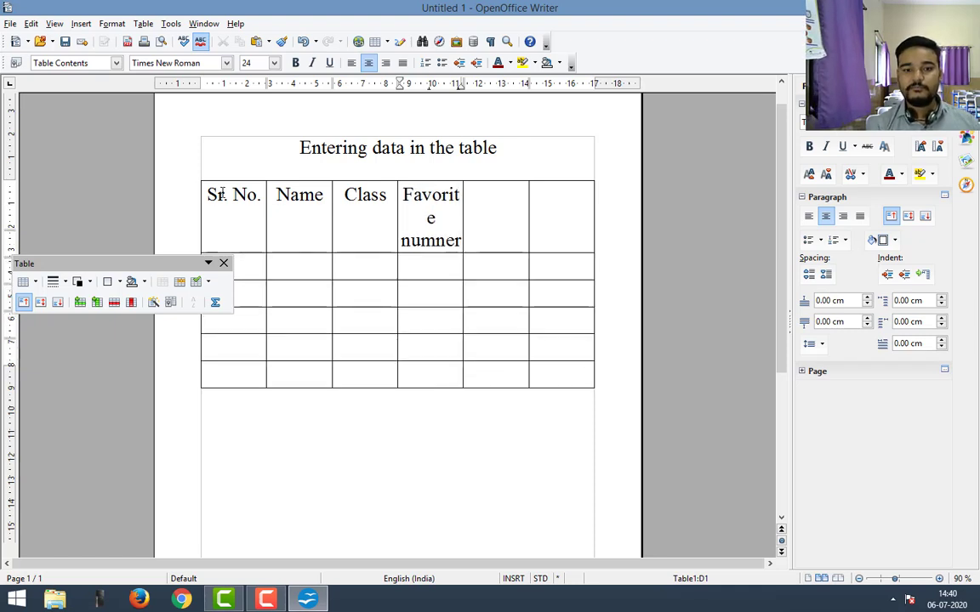
{"action": "key", "text": "BackSpace"}
{"action": "key", "text": "BackSpace"}
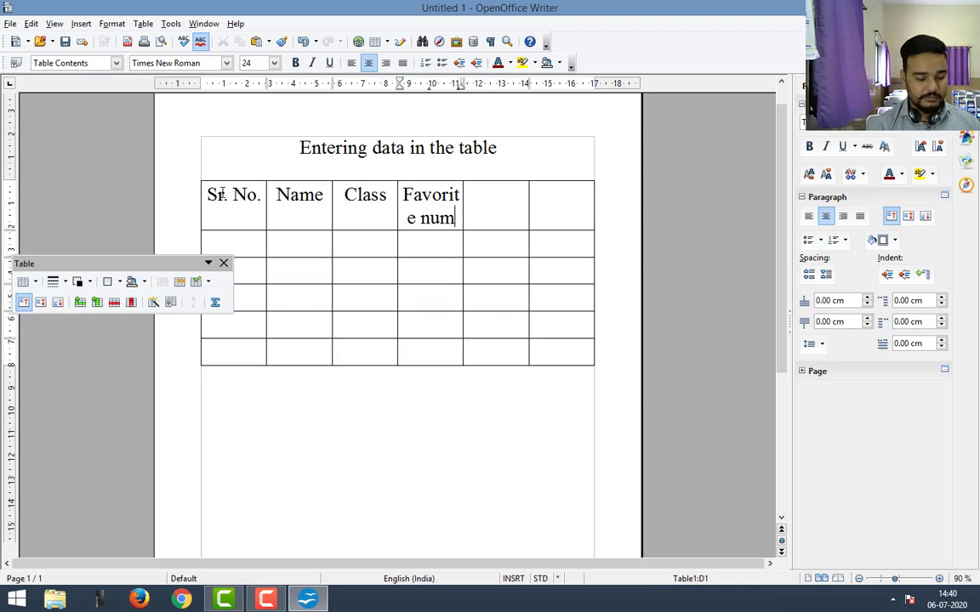
{"action": "type", "text": "ber"}
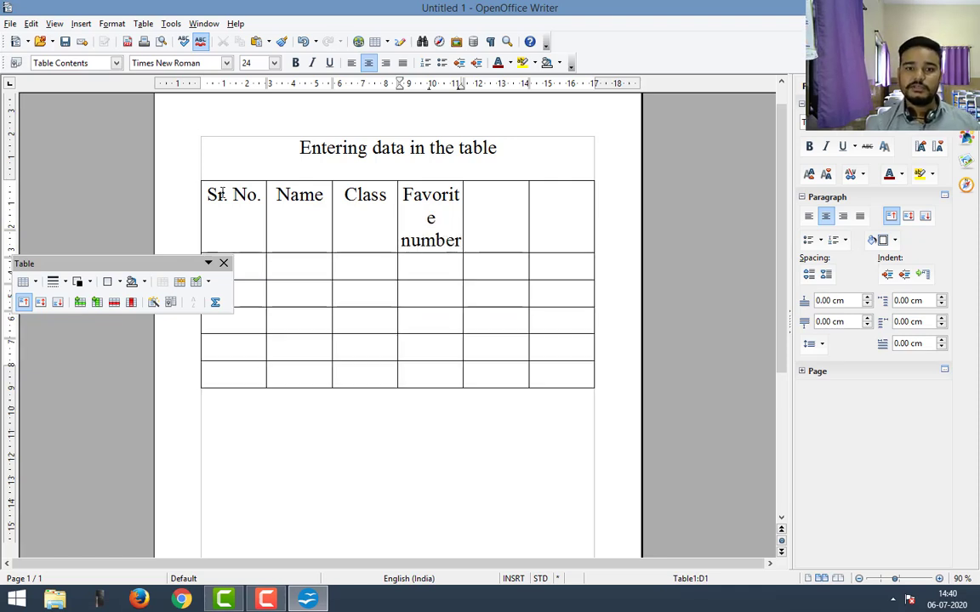
{"action": "key", "text": "Tab"}
{"action": "type", "text": "Pl"}
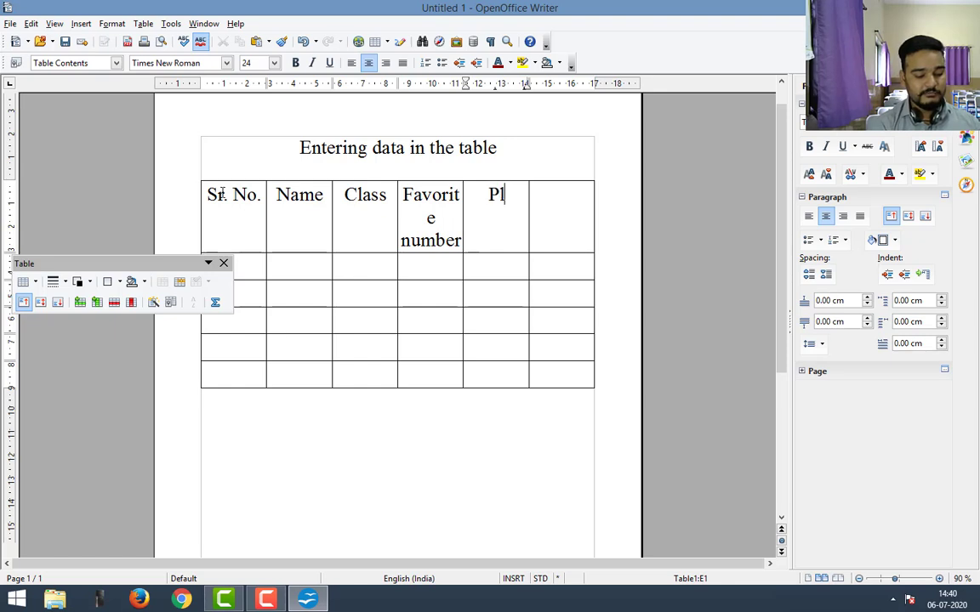
{"action": "type", "text": "a"}
{"action": "key", "text": "BackSpace"}
{"action": "key", "text": "BackSpace"}
{"action": "key", "text": "BackSpace"}
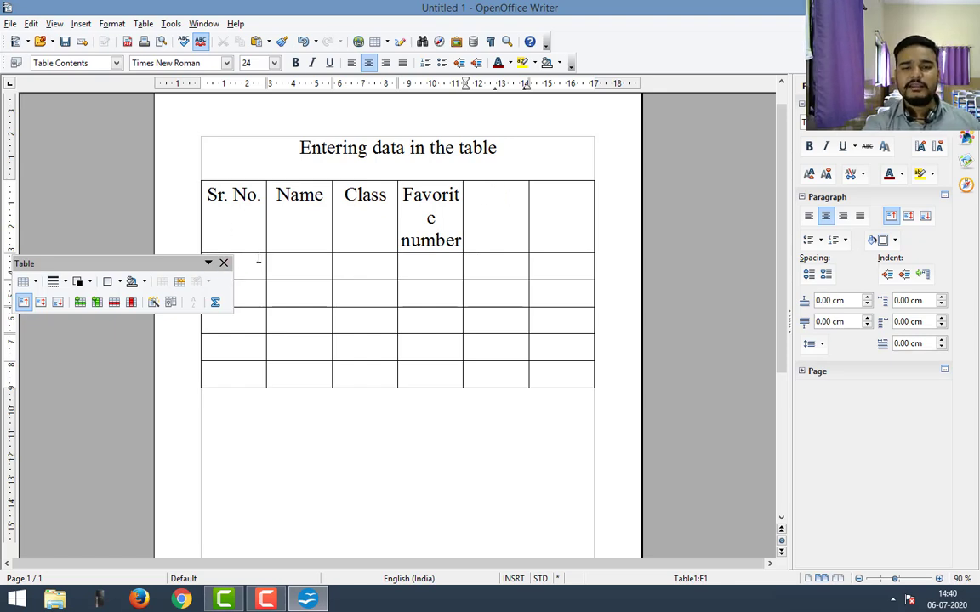
Enter the headers "Height" and "Weight" in the last two cells of the table's top row.
{"action": "type", "text": "Height"}
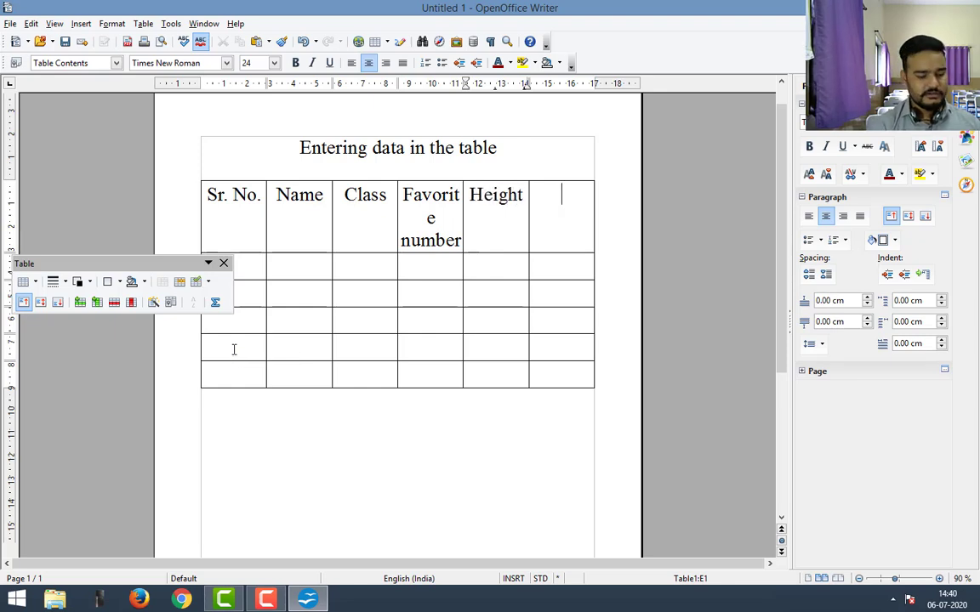
{"action": "type", "text": "Weight"}
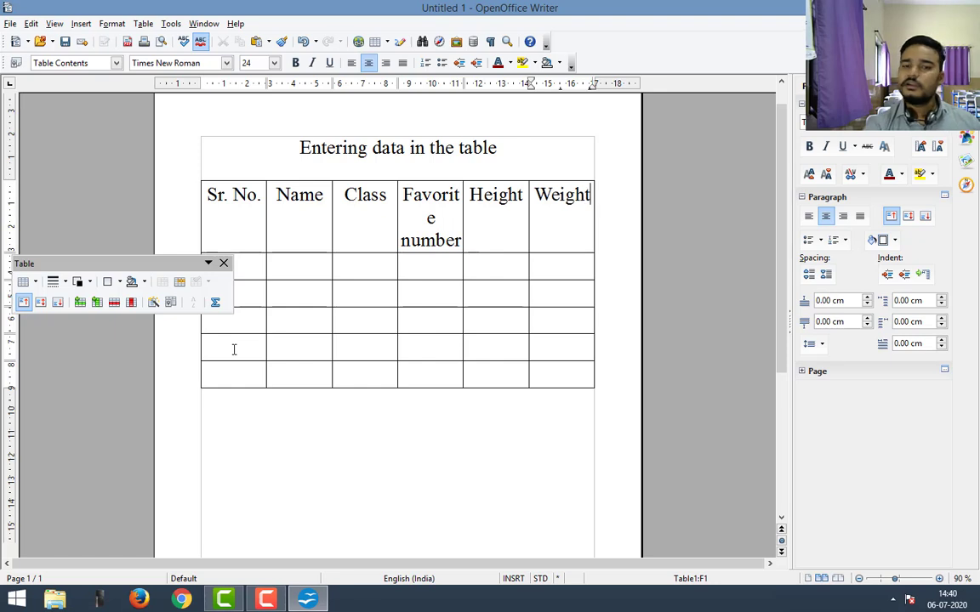
{"action": "left_click", "coordinate": [391, 451]}
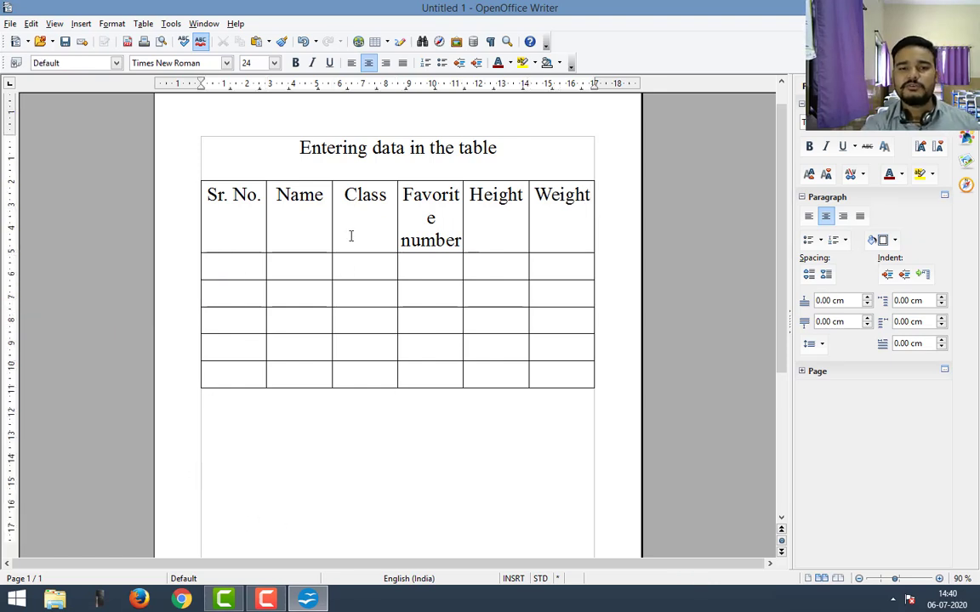
Number the five rows below the header from 1 to 5 in the Sr. No. column.
{"action": "left_click", "coordinate": [234, 267]}
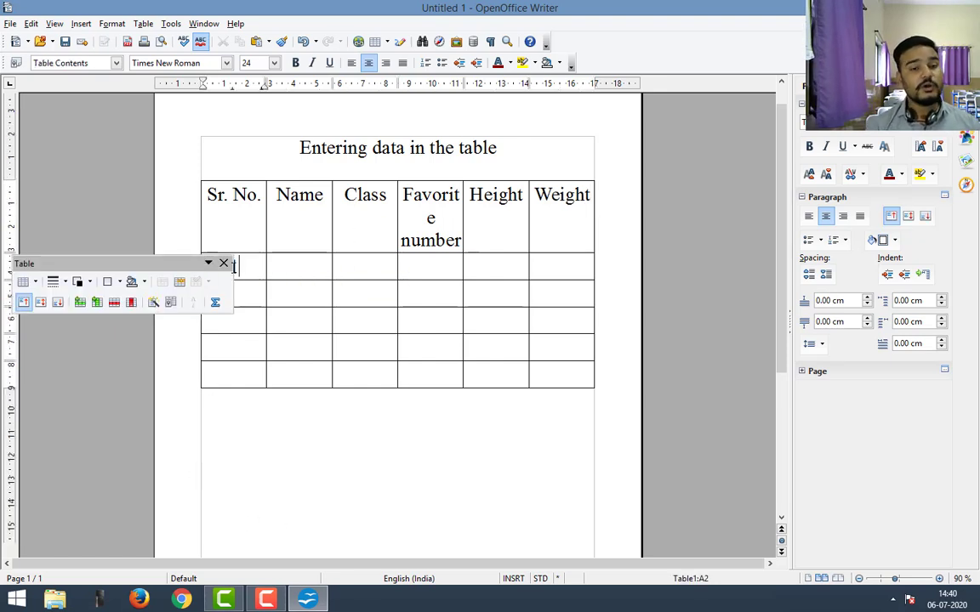
{"action": "left_click", "coordinate": [223, 264]}
{"action": "type", "text": "1"}
{"action": "key", "text": "Return"}
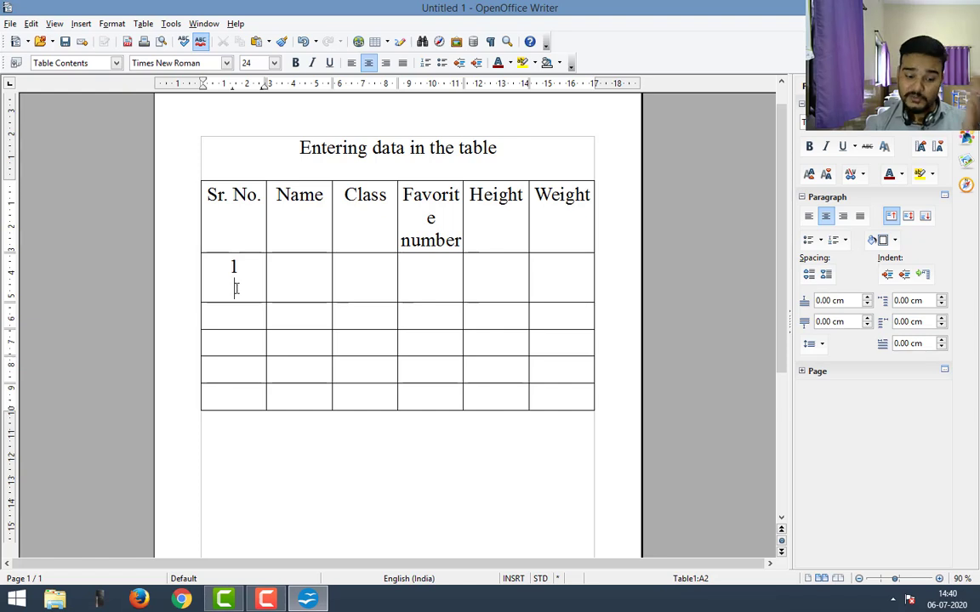
{"action": "key", "text": "BackSpace"}
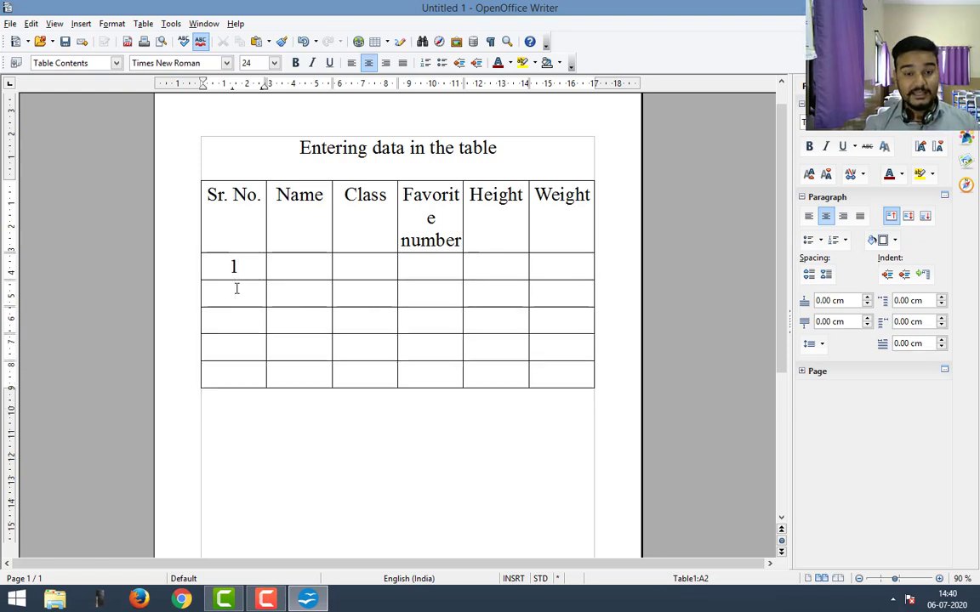
{"action": "type", "text": "2"}
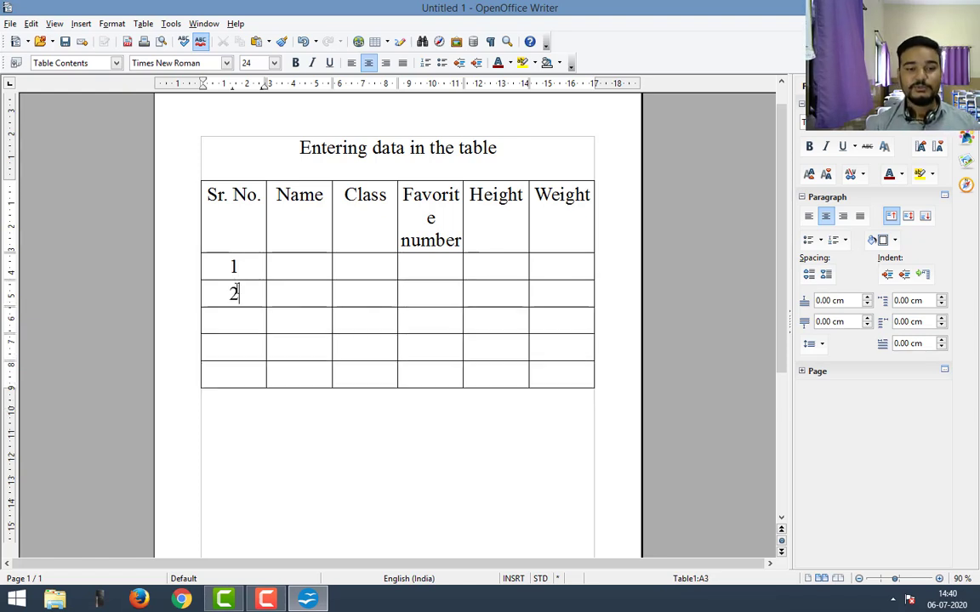
{"action": "key", "text": "Down"}
{"action": "type", "text": "3"}
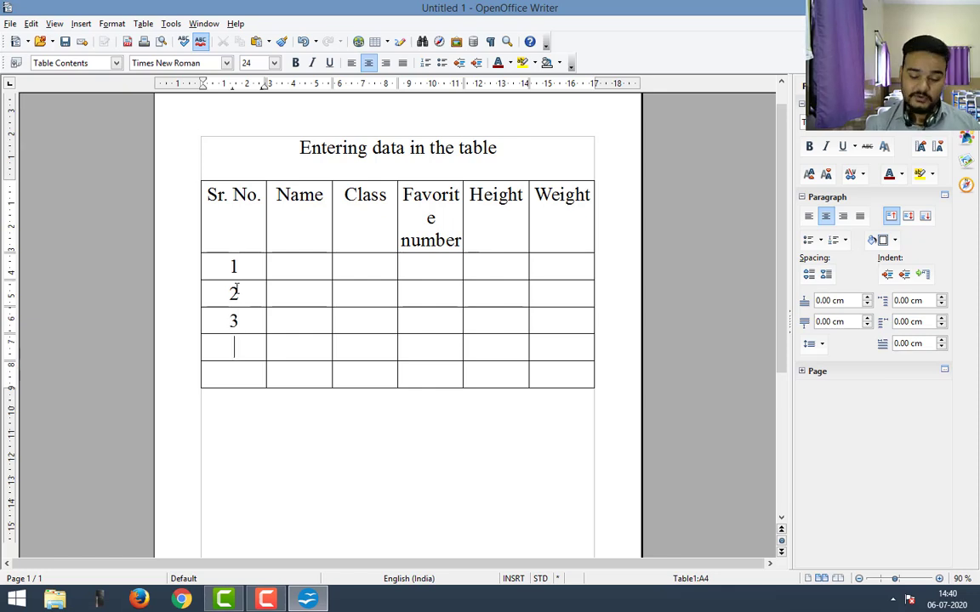
{"action": "type", "text": "4"}
{"action": "key", "text": "Down"}
{"action": "type", "text": "5"}
Fill the Name column with a, b, c, d and e in rows 1 to 5.
{"action": "key", "text": "Tab"}
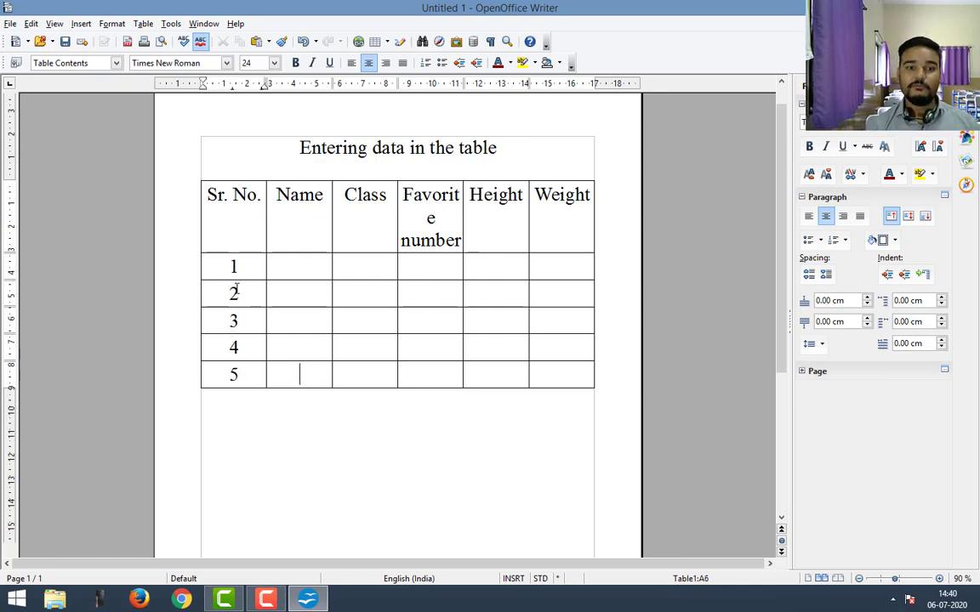
{"action": "key", "text": "Up"}
{"action": "key", "text": "Up"}
{"action": "key", "text": "Up"}
{"action": "key", "text": "Up"}
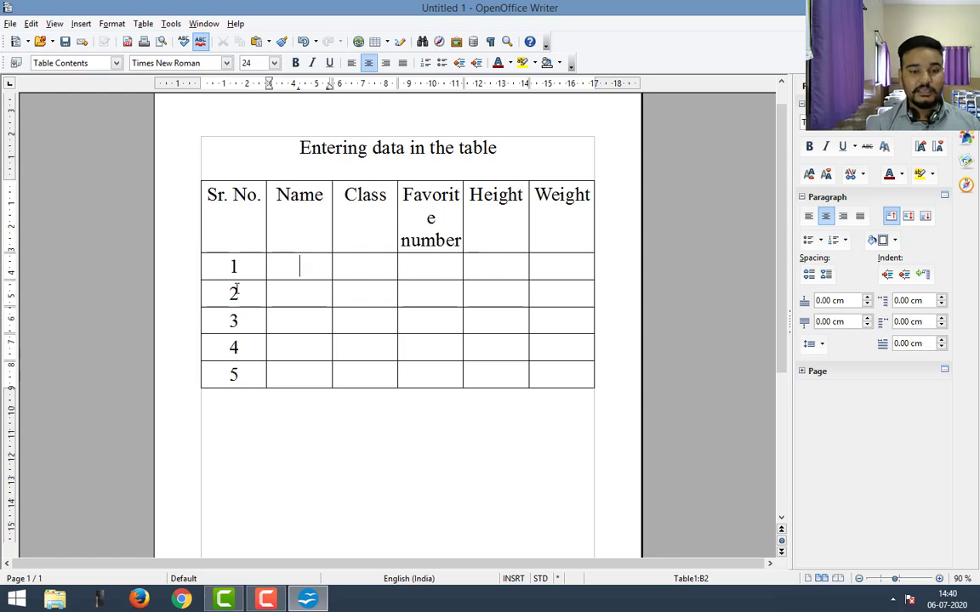
{"action": "type", "text": "a"}
{"action": "key", "text": "Down"}
{"action": "type", "text": "b"}
{"action": "key", "text": "Down"}
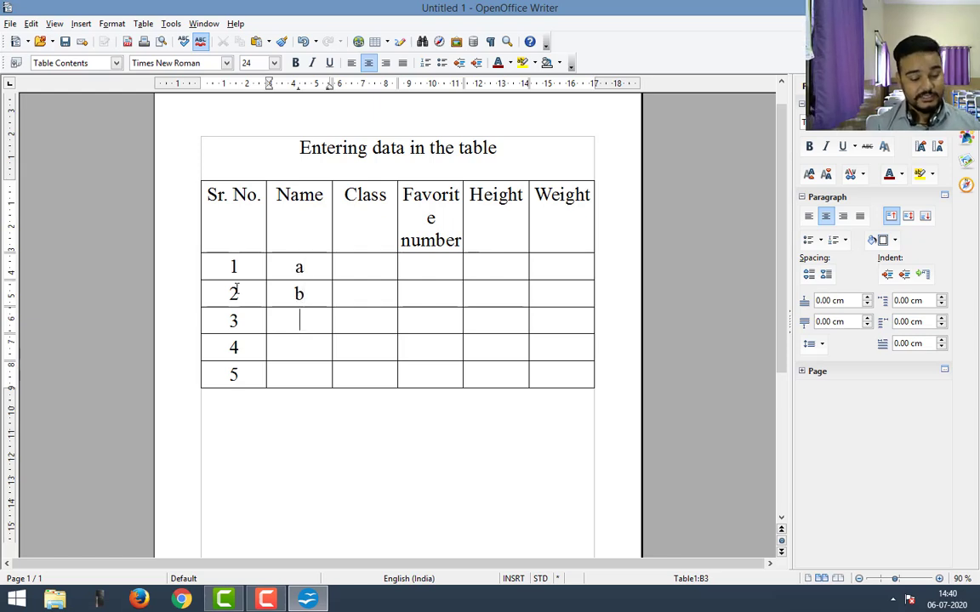
{"action": "type", "text": "c"}
{"action": "key", "text": "Down"}
{"action": "type", "text": "d"}
{"action": "key", "text": "Down"}
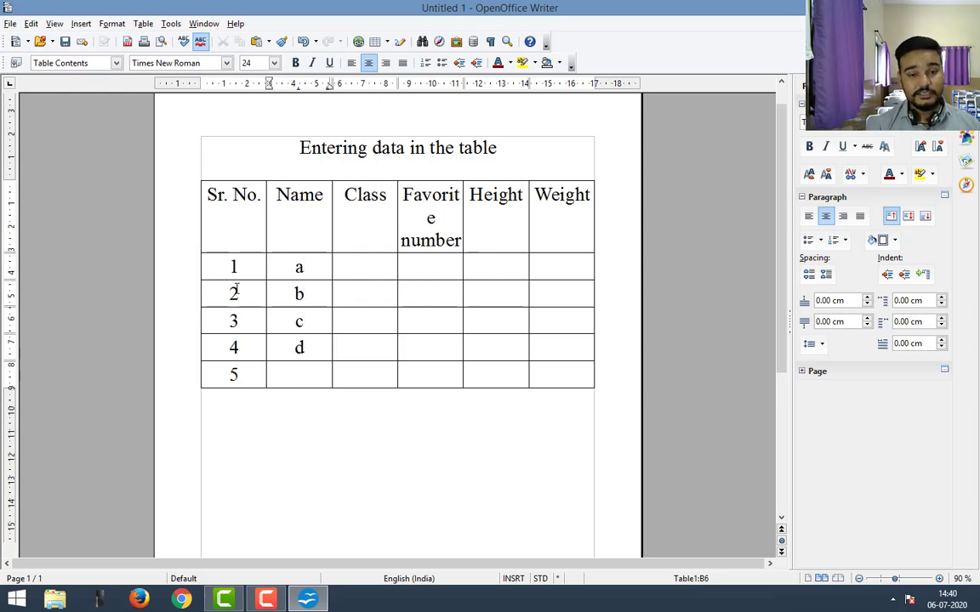
{"action": "type", "text": "e"}
{"action": "key", "text": "Up"}
{"action": "key", "text": "Up"}
{"action": "key", "text": "Up"}
{"action": "key", "text": "Down"}
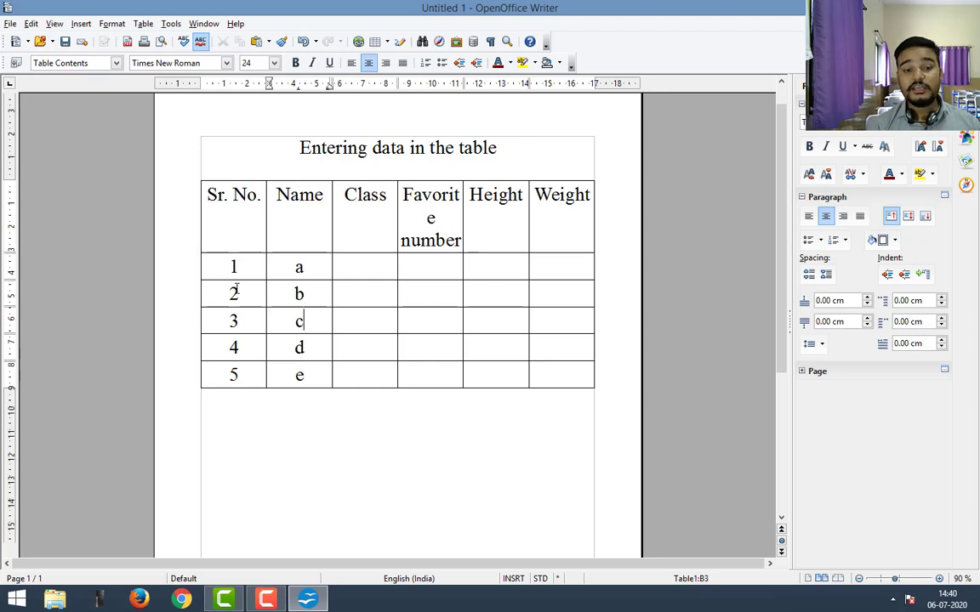
{"action": "key", "text": "Down"}
{"action": "key", "text": "Down"}
{"action": "key", "text": "Down"}
{"action": "key", "text": "Up"}
{"action": "key", "text": "Left"}
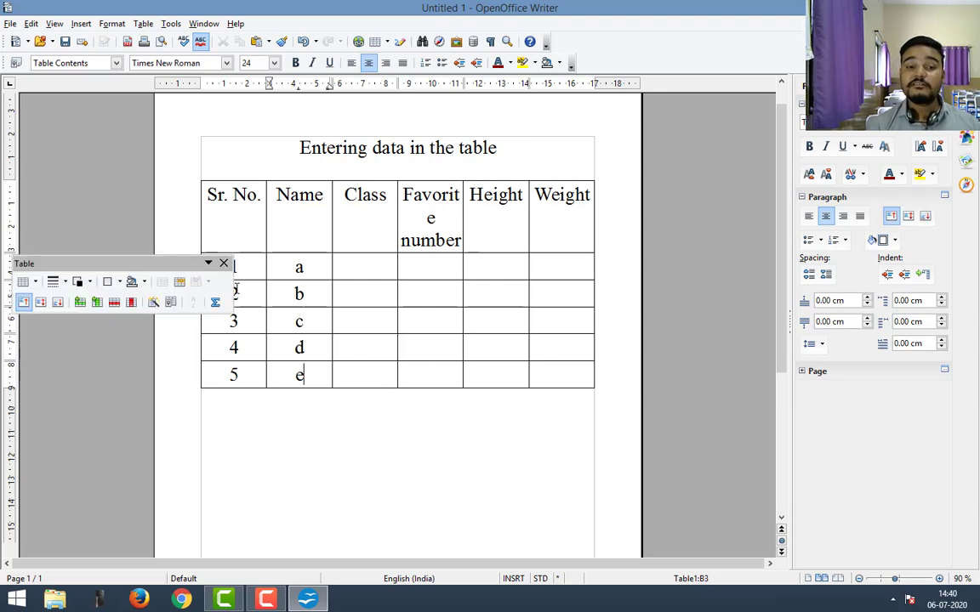
Fill the Class column with "v" in all five rows below the header.
{"action": "key", "text": "Up"}
{"action": "key", "text": "Up"}
{"action": "key", "text": "Up"}
{"action": "key", "text": "Up"}
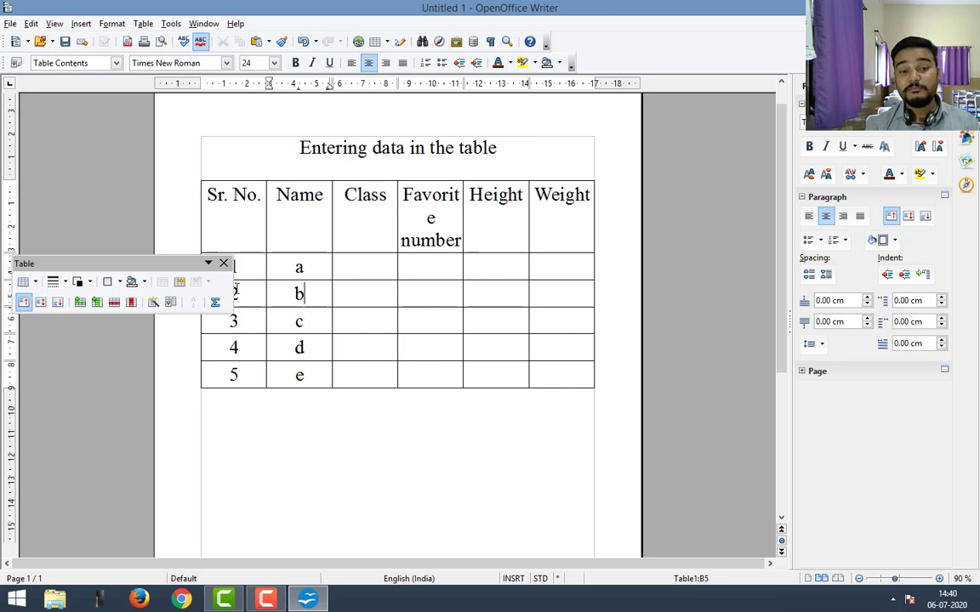
{"action": "key", "text": "Right"}
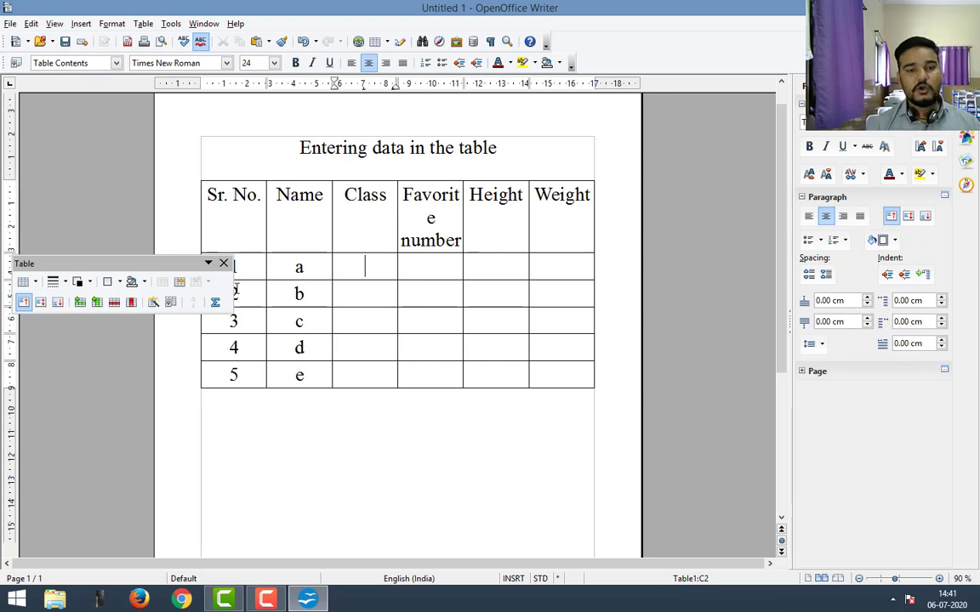
{"action": "type", "text": "v"}
{"action": "key", "text": "Down"}
{"action": "type", "text": "v"}
{"action": "key", "text": "Down"}
{"action": "type", "text": "v"}
{"action": "key", "text": "Down"}
{"action": "type", "text": "v"}
{"action": "key", "text": "Down"}
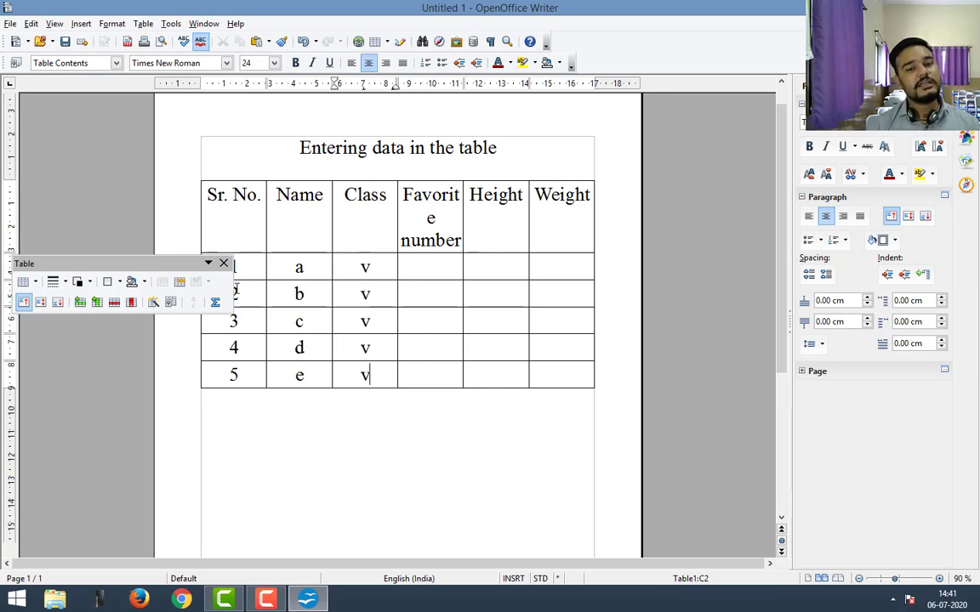
Fill the Favorite number column with 1, 2, 3, 4 and 5 in the five rows below the header.
{"action": "key", "text": "Right"}
{"action": "key", "text": "Up"}
{"action": "key", "text": "Up"}
{"action": "key", "text": "Up"}
{"action": "key", "text": "Up"}
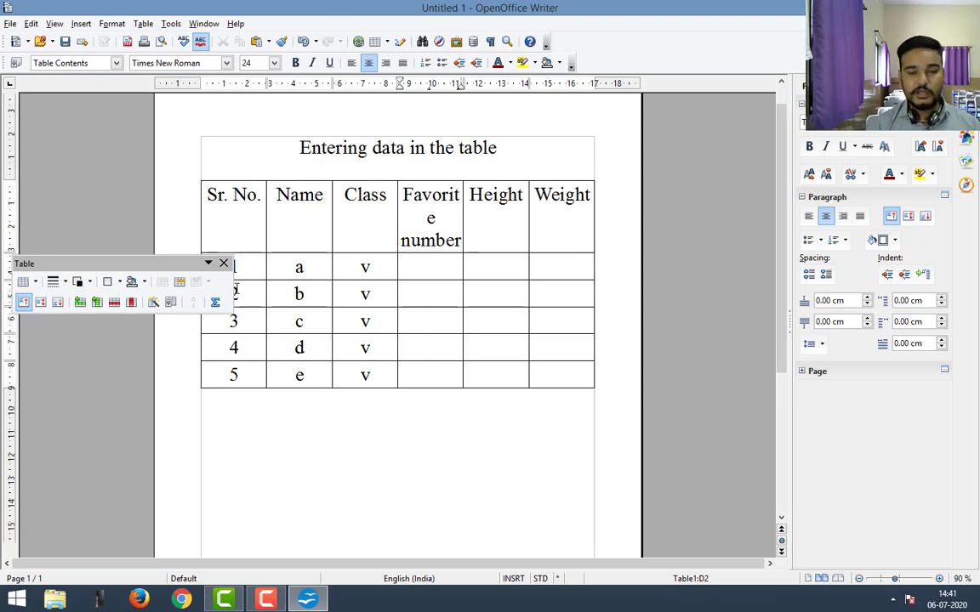
{"action": "type", "text": "2"}
{"action": "key", "text": "Down"}
{"action": "type", "text": "3"}
{"action": "key", "text": "Down"}
{"action": "type", "text": "4"}
{"action": "key", "text": "Down"}
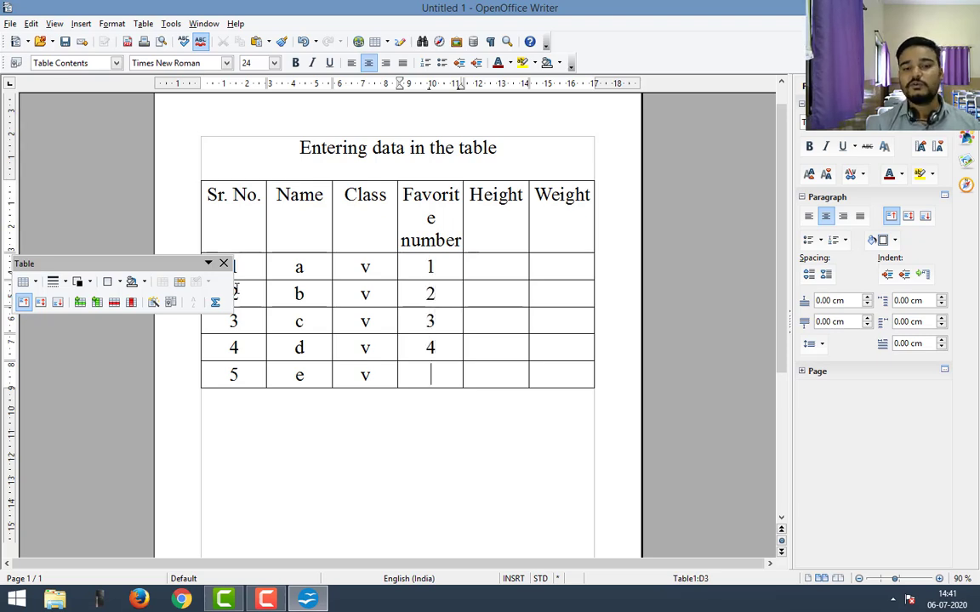
{"action": "type", "text": "5"}
Fill the Height column with 5ft, 4ft, 3ft, 2ft and 6ft in rows 1 to 5.
{"action": "key", "text": "Down"}
{"action": "key", "text": "Up"}
{"action": "key", "text": "Up"}
{"action": "key", "text": "Up"}
{"action": "key", "text": "Up"}
{"action": "key", "text": "Up"}
{"action": "key", "text": "Up"}
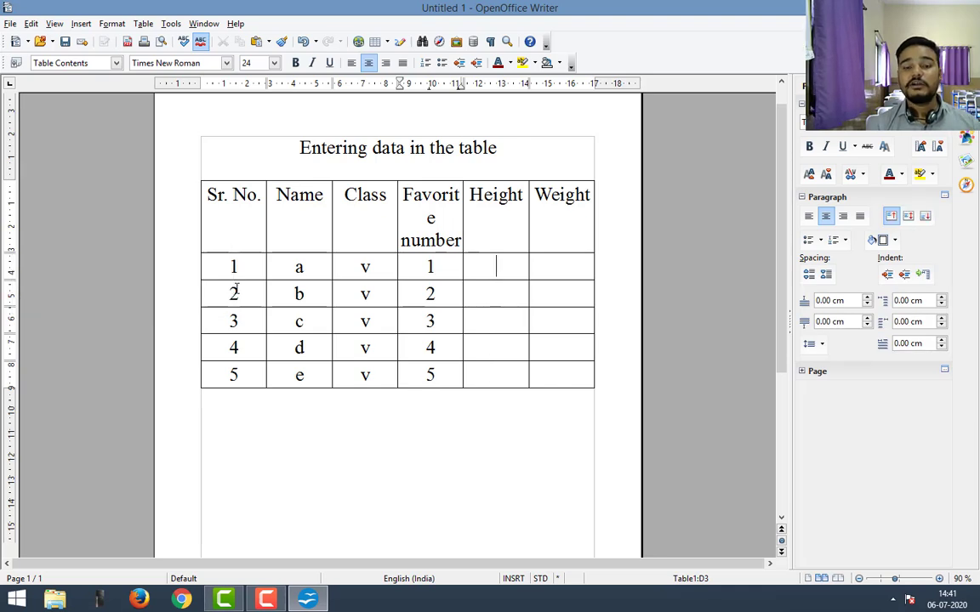
{"action": "key", "text": "Up"}
{"action": "key", "text": "Right"}
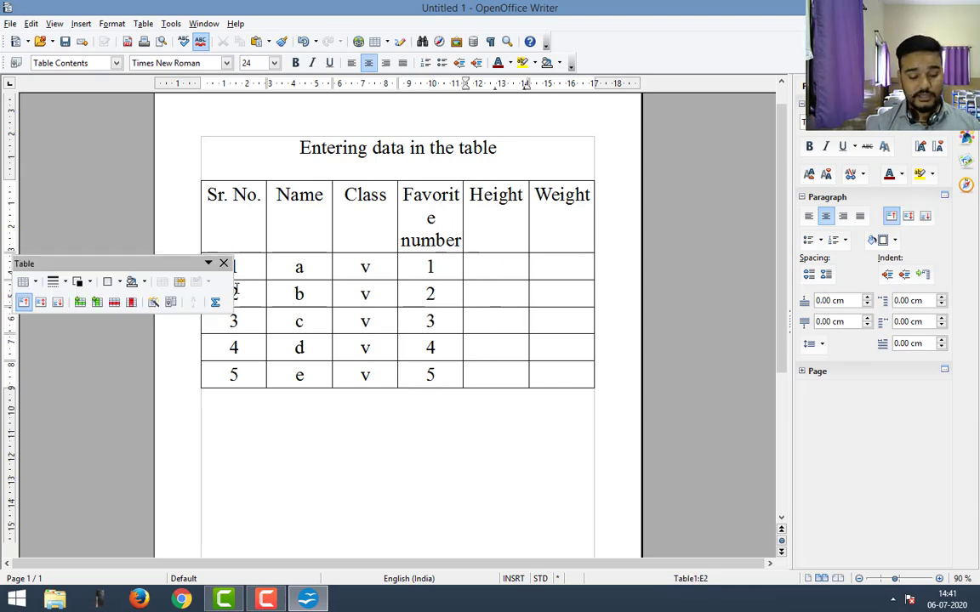
{"action": "type", "text": "5ft"}
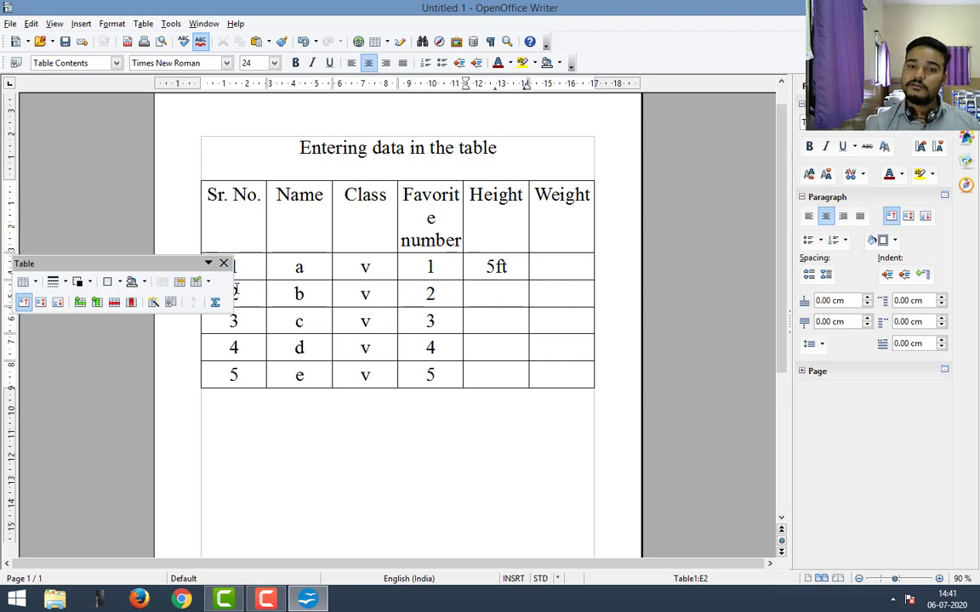
{"action": "key", "text": "Down"}
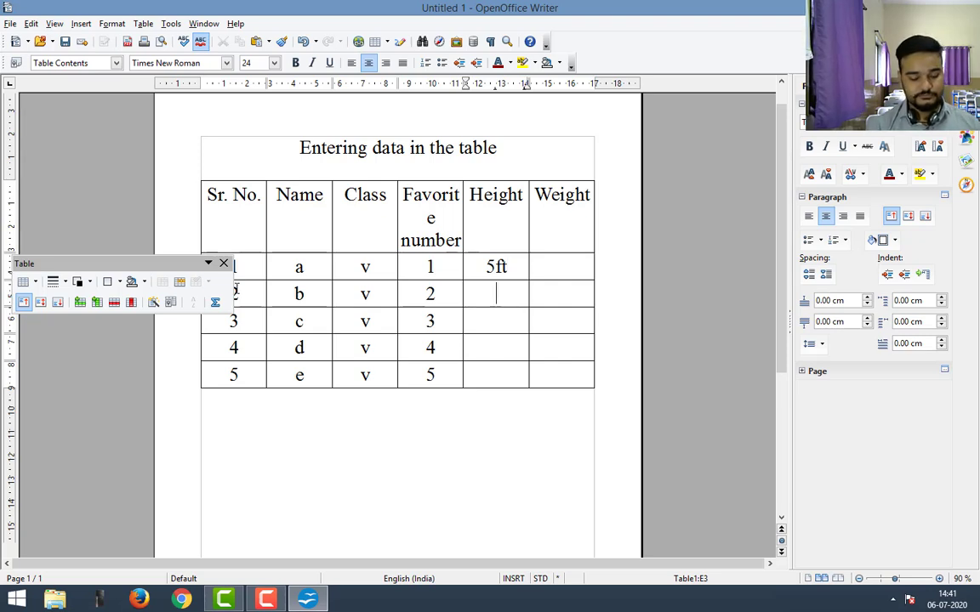
{"action": "type", "text": "4ft"}
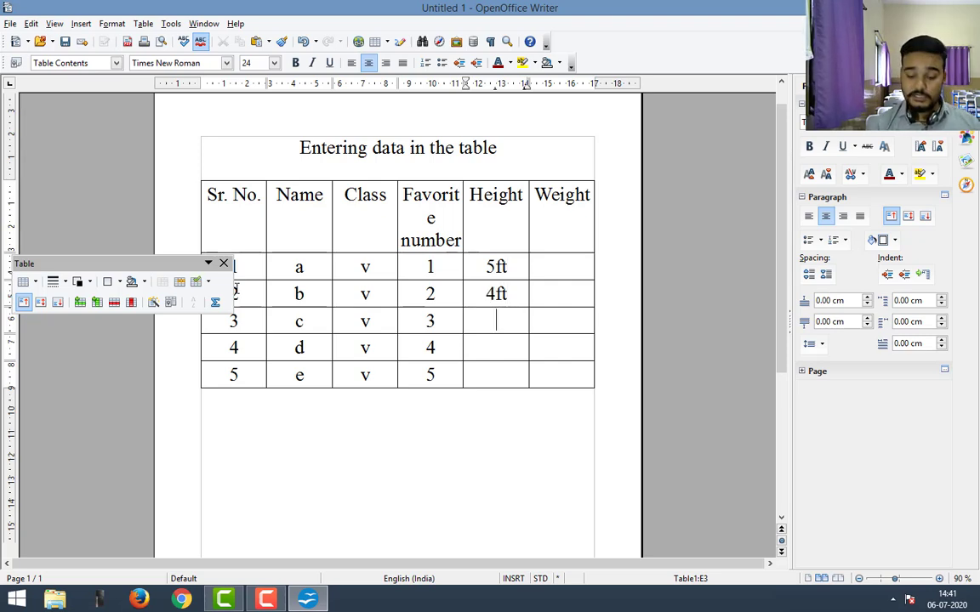
{"action": "type", "text": "3ft"}
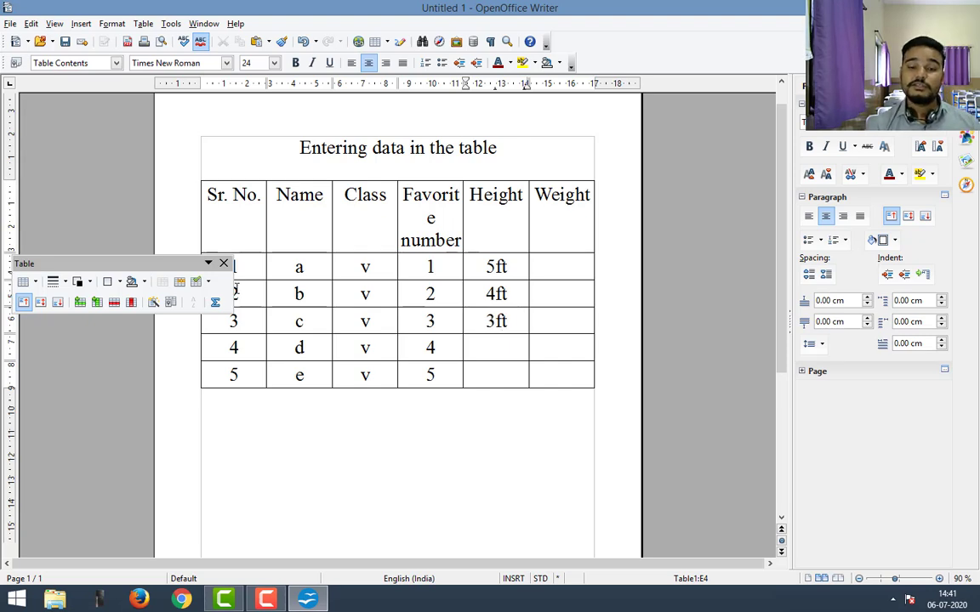
{"action": "type", "text": "3"}
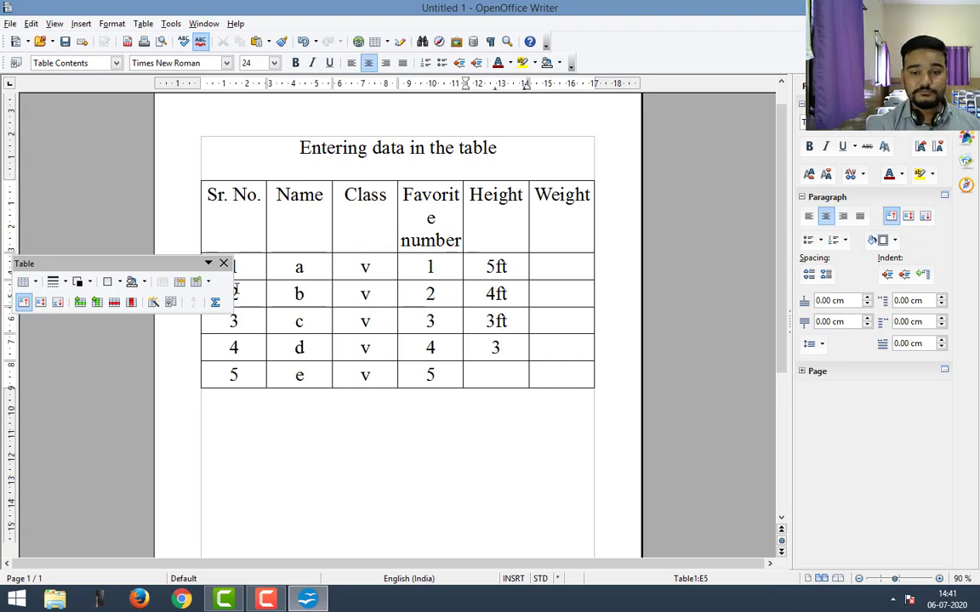
{"action": "key", "text": "BackSpace"}
{"action": "type", "text": "2ft"}
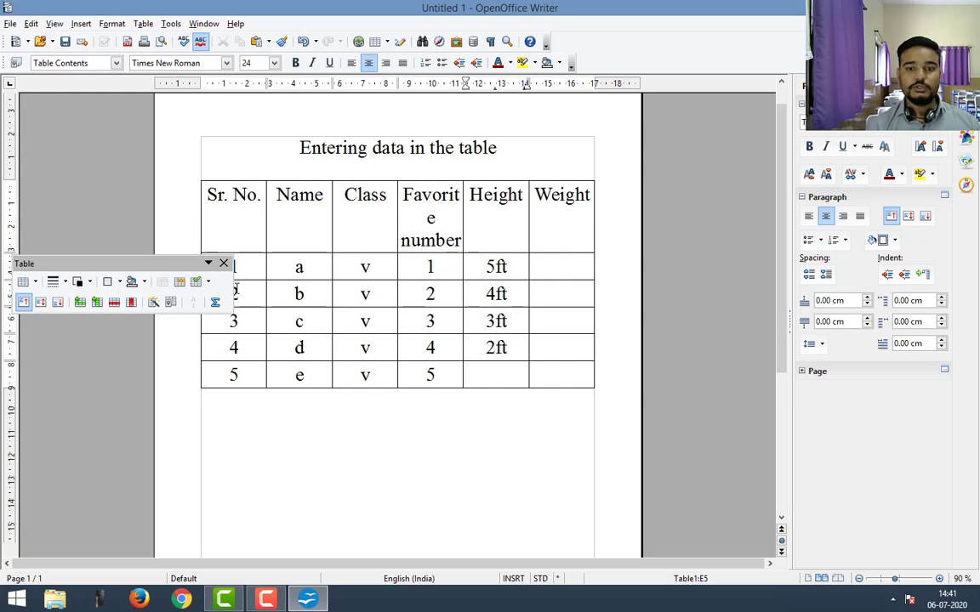
{"action": "key", "text": "Down"}
{"action": "type", "text": "6ft"}
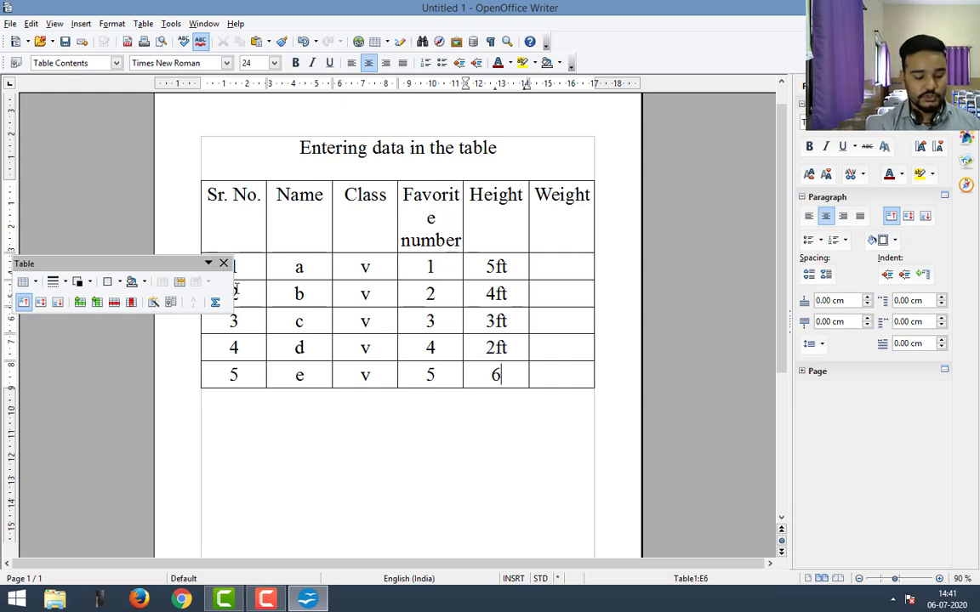
Fill the Weight column with 30kg, 35 kg, 36kg, 39kg and 42kg in rows 1 to 5.
{"action": "key", "text": "Tab"}
{"action": "key", "text": "Up"}
{"action": "key", "text": "Up"}
{"action": "key", "text": "Up"}
{"action": "key", "text": "Up"}
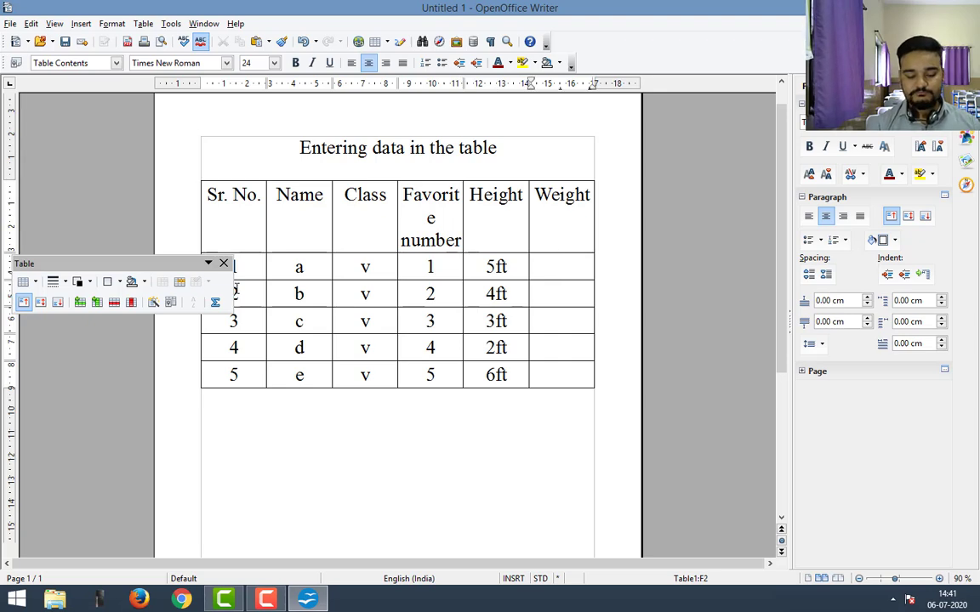
{"action": "type", "text": "30"}
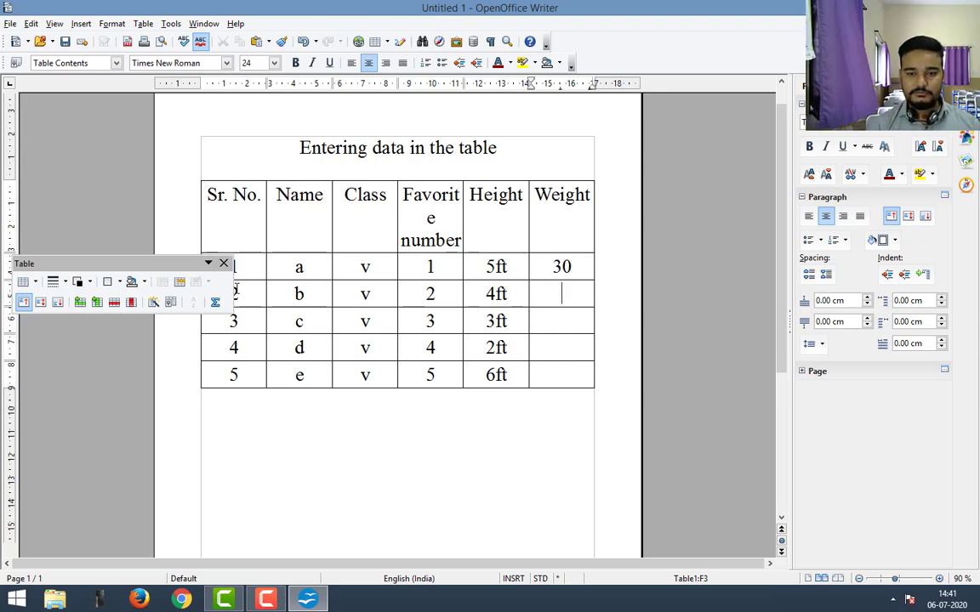
{"action": "key", "text": "Up"}
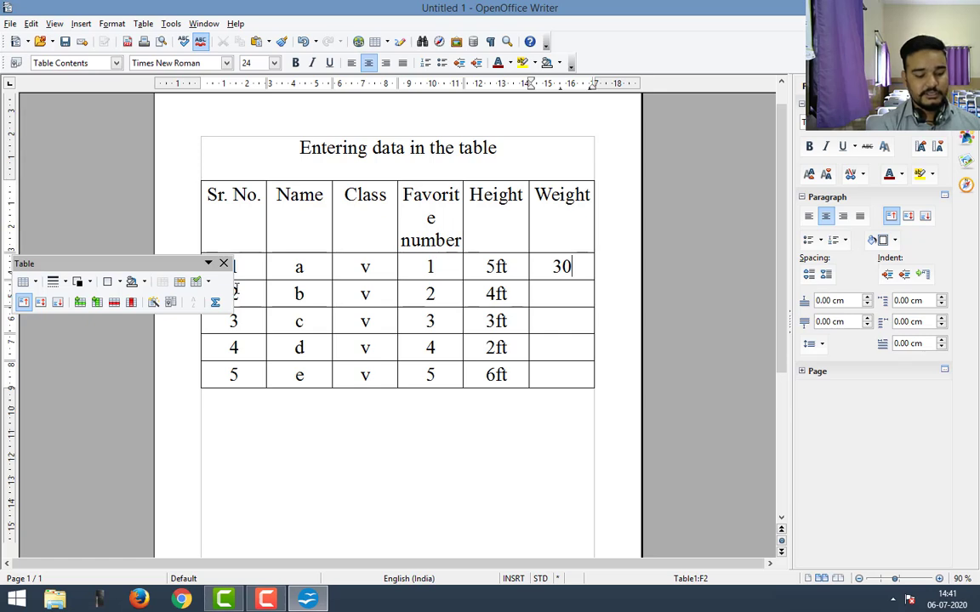
{"action": "type", "text": "kg"}
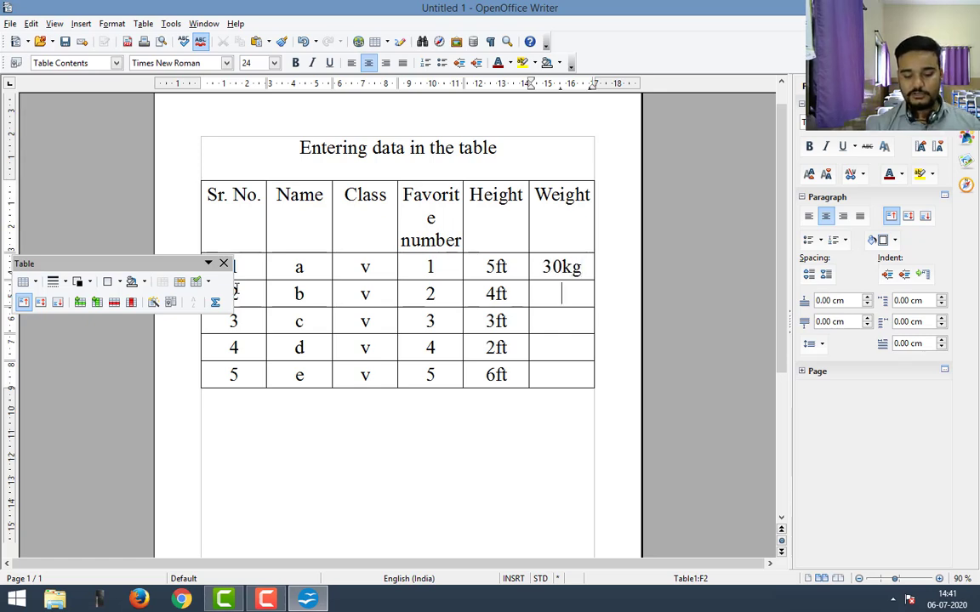
{"action": "type", "text": "35 kg"}
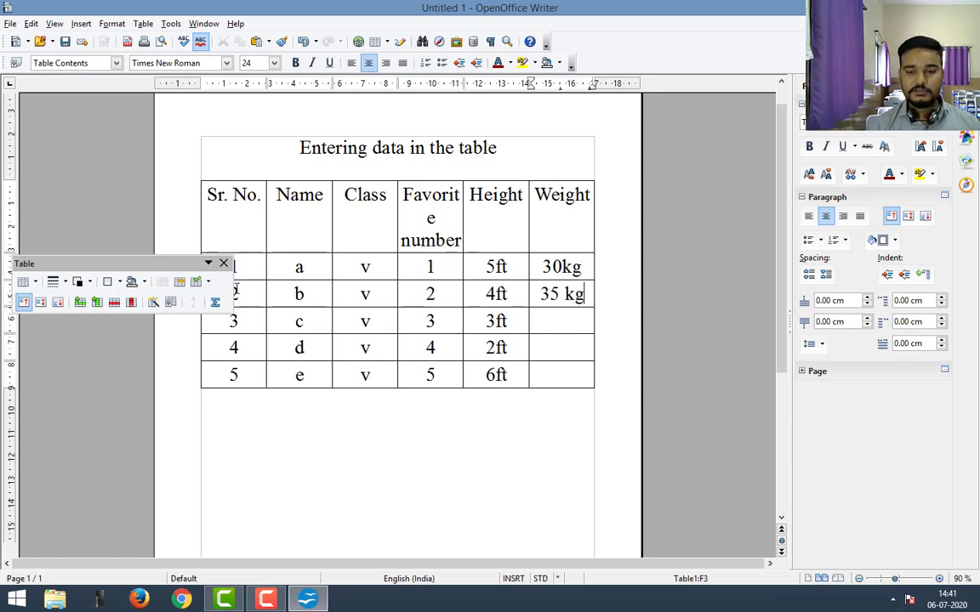
{"action": "key", "text": "Down"}
{"action": "type", "text": "36"}
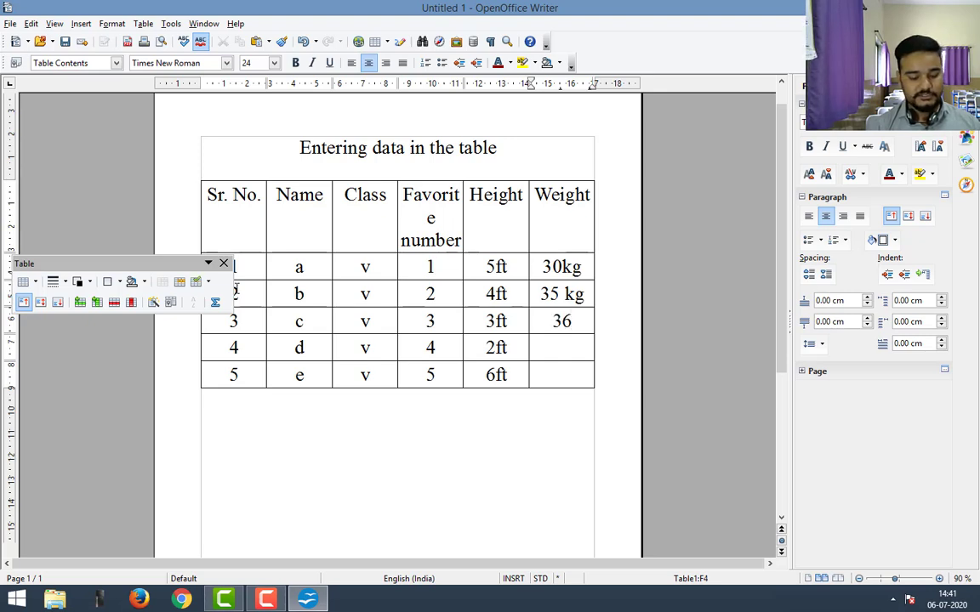
{"action": "type", "text": "kg"}
{"action": "key", "text": "Down"}
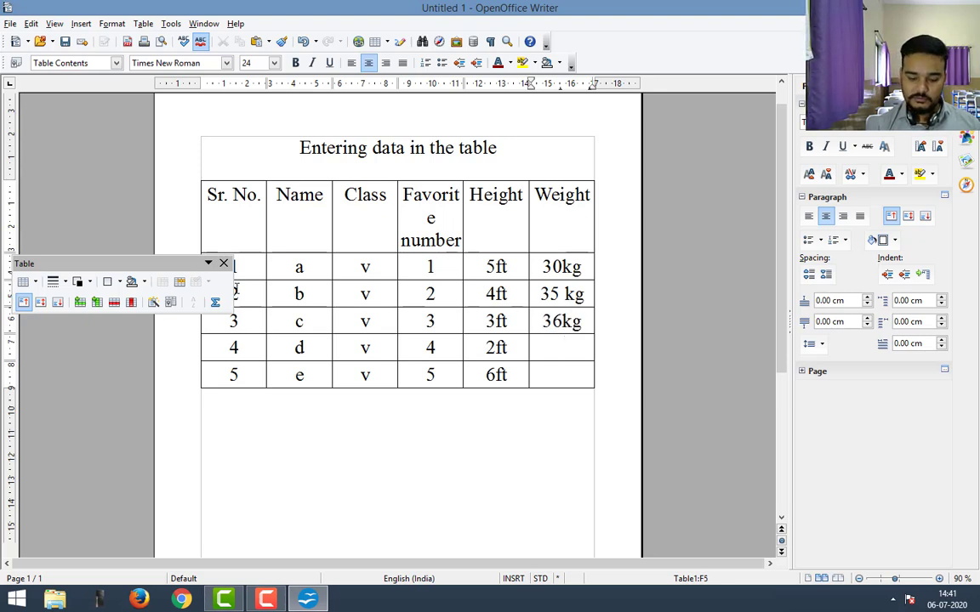
{"action": "type", "text": "39kg"}
{"action": "key", "text": "Down"}
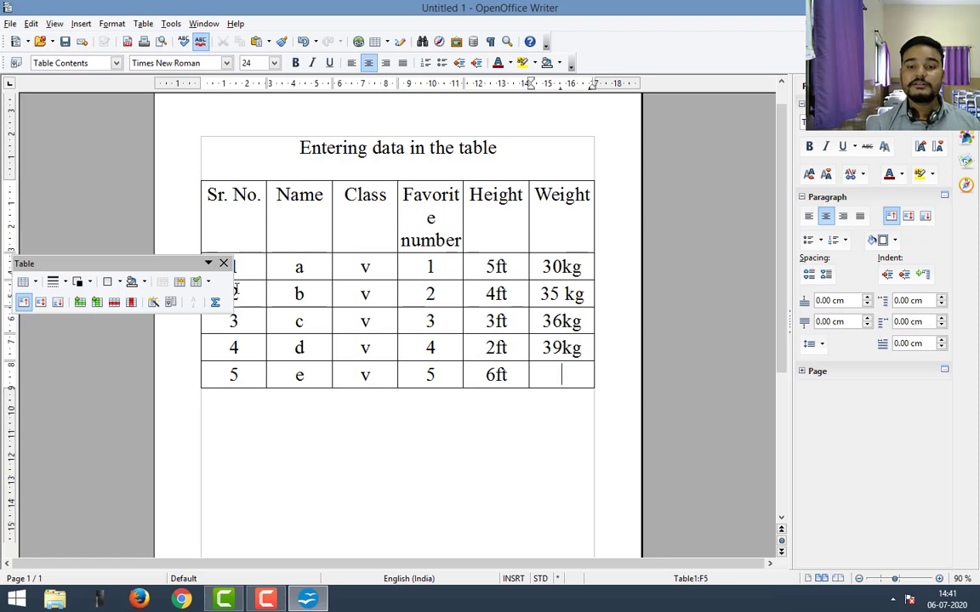
{"action": "type", "text": "42kg"}
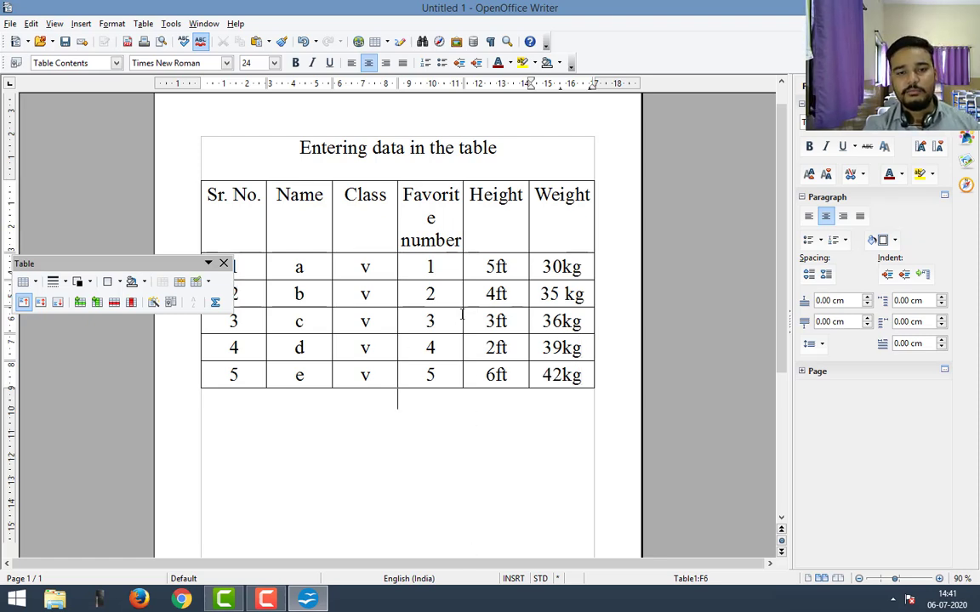
Reduce the font size of the "Favorite number" header text to 18.
{"action": "left_click", "coordinate": [396, 400]}
{"action": "left_click_drag", "start_coordinate": [459, 240], "coordinate": [403, 196]}
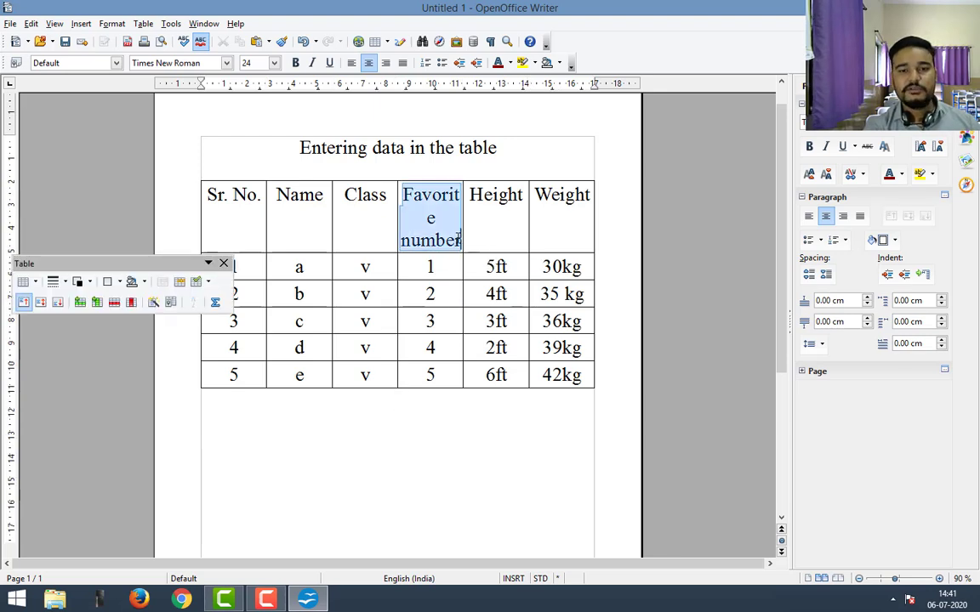
{"action": "left_click", "coordinate": [274, 63]}
{"action": "left_click", "coordinate": [251, 94]}
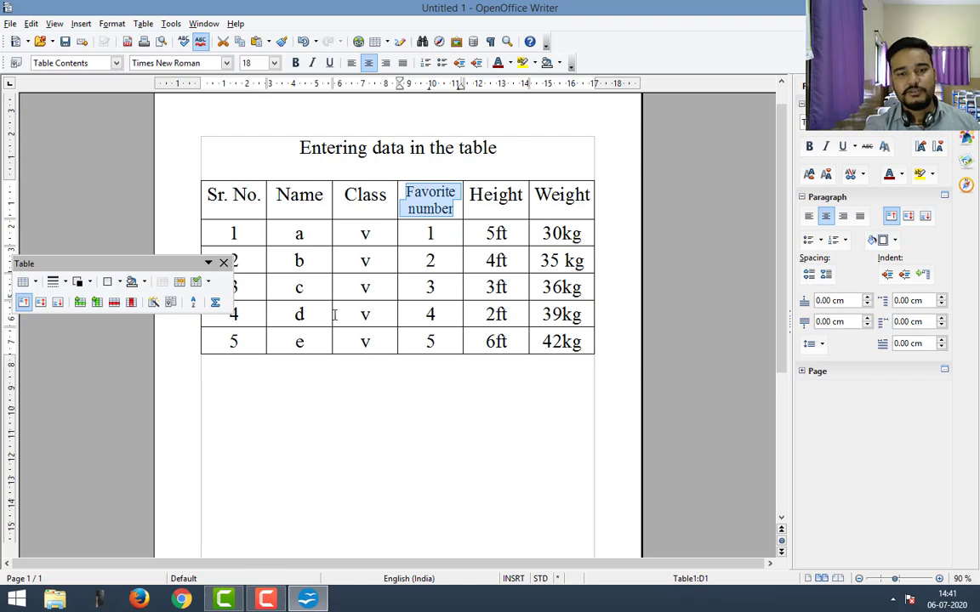
{"action": "left_click", "coordinate": [380, 432]}
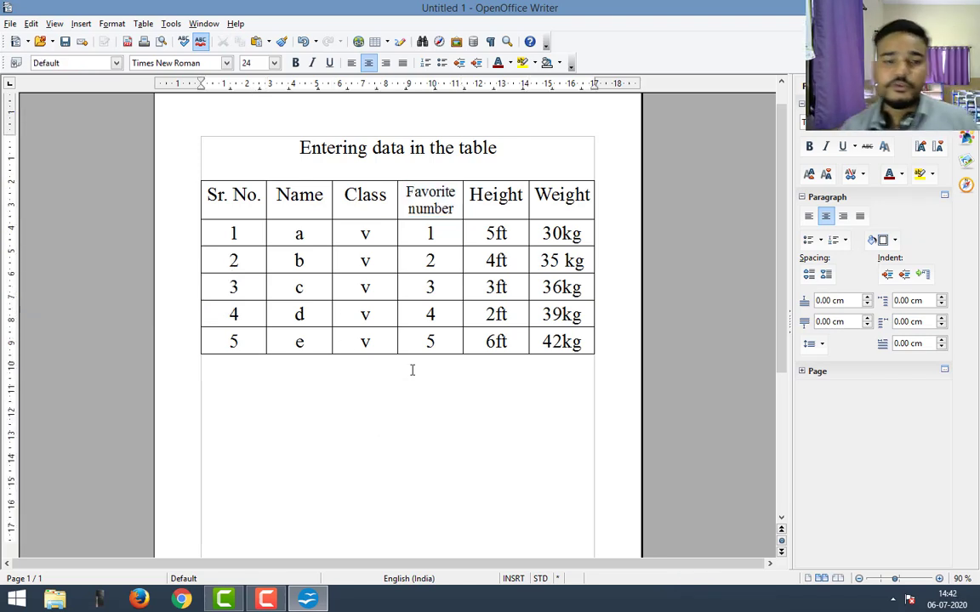
Close the floating Table toolbar that covers part of the Sr. No. column.
{"action": "left_click", "coordinate": [383, 288]}
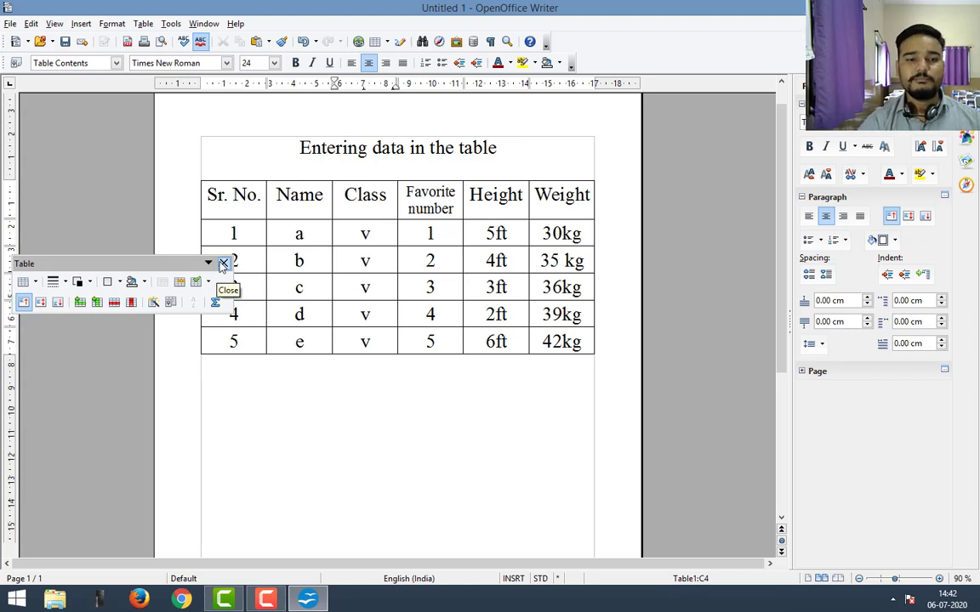
{"action": "left_click", "coordinate": [223, 263]}
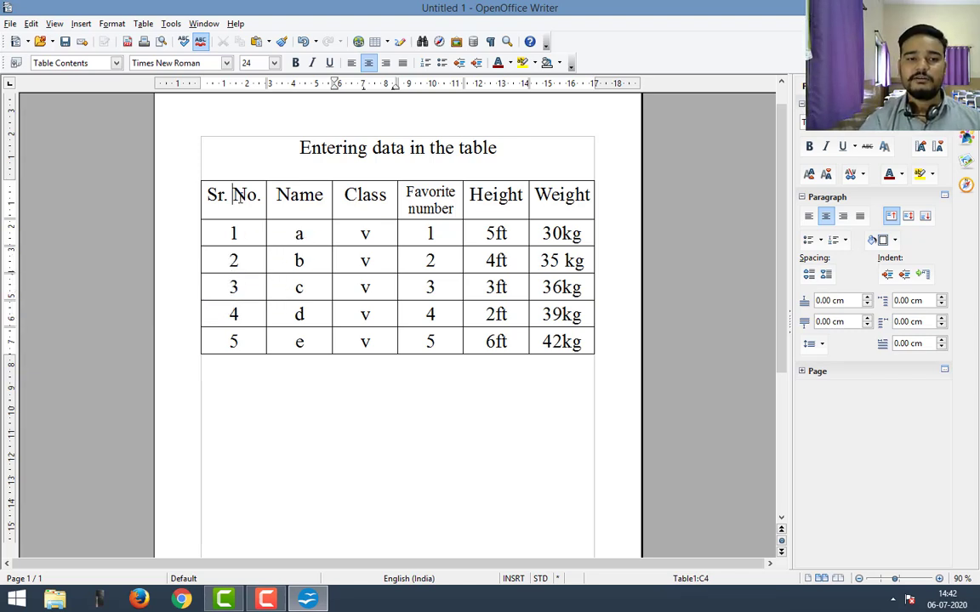
{"action": "left_click", "coordinate": [207, 198]}
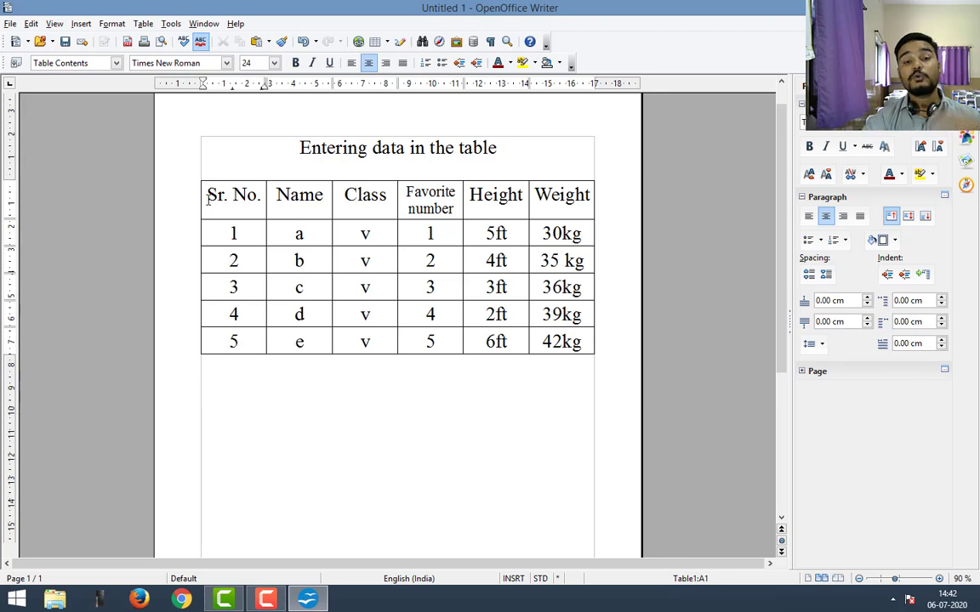
{"action": "left_click", "coordinate": [227, 414]}
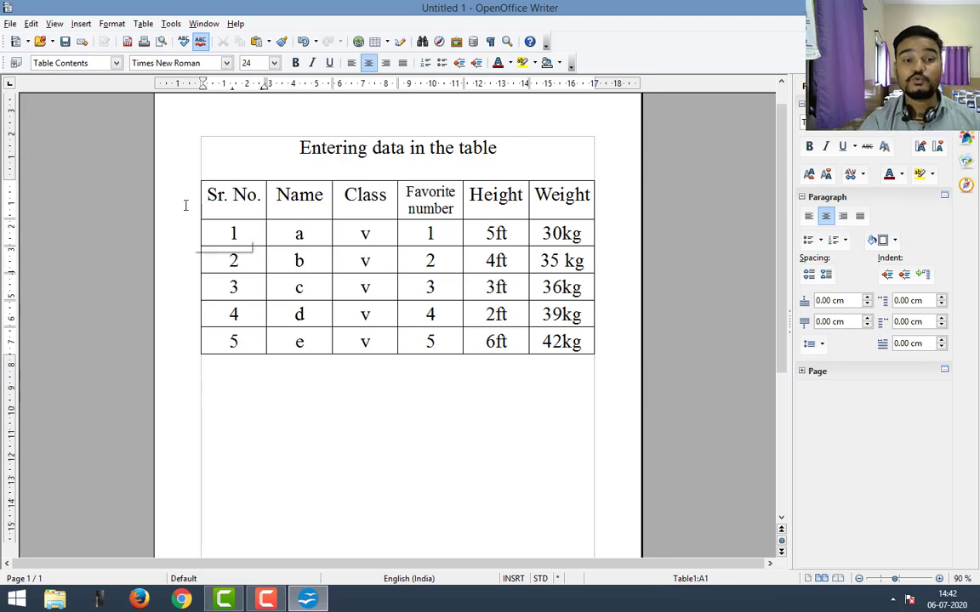
Select all cells of the table and open the table properties, placing the dialog beside the table.
{"action": "left_click", "coordinate": [210, 193]}
{"action": "left_click_drag", "start_coordinate": [210, 193], "coordinate": [564, 334]}
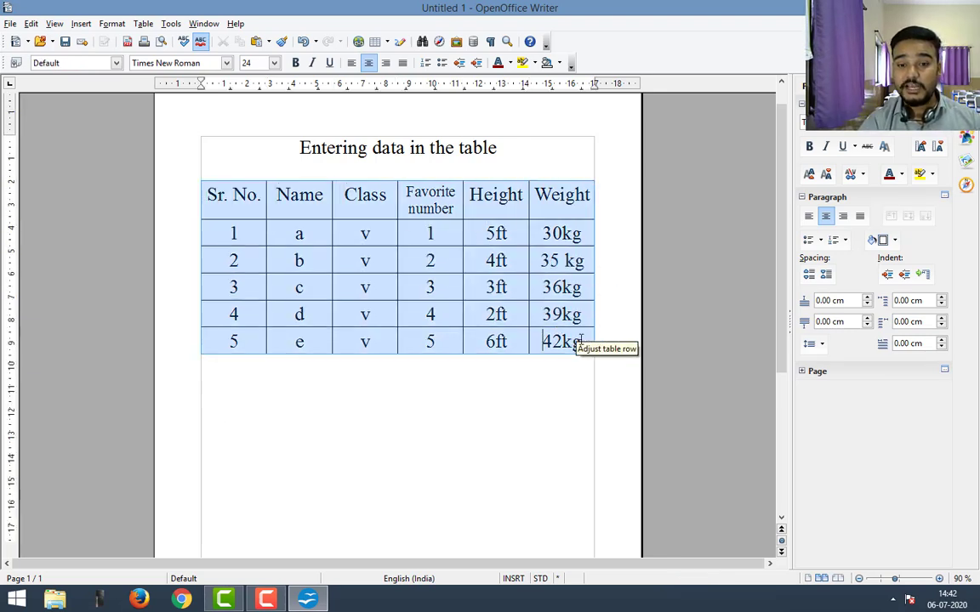
{"action": "left_click", "coordinate": [142, 24]}
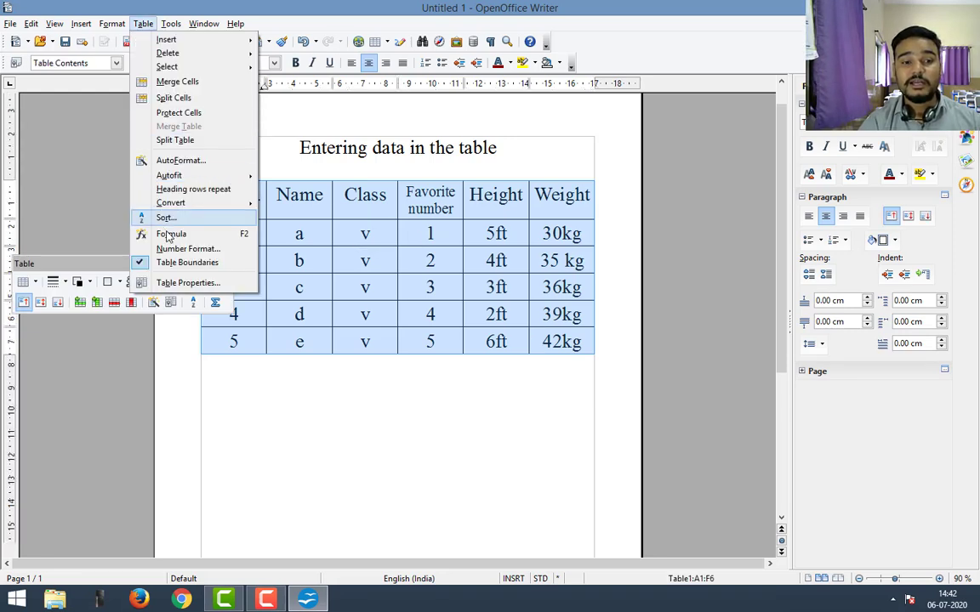
{"action": "left_click", "coordinate": [187, 282]}
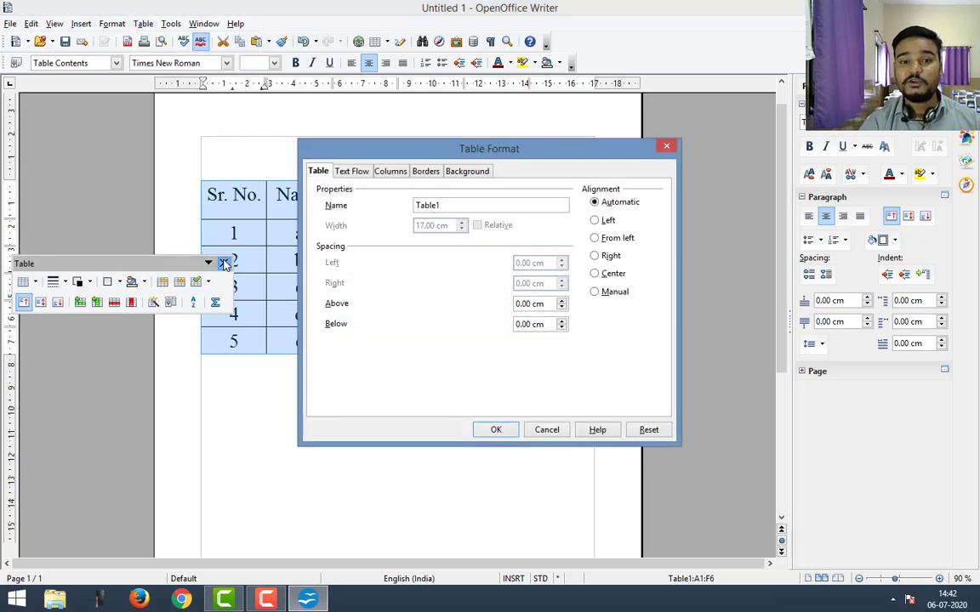
{"action": "left_click_drag", "start_coordinate": [495, 150], "coordinate": [796, 137]}
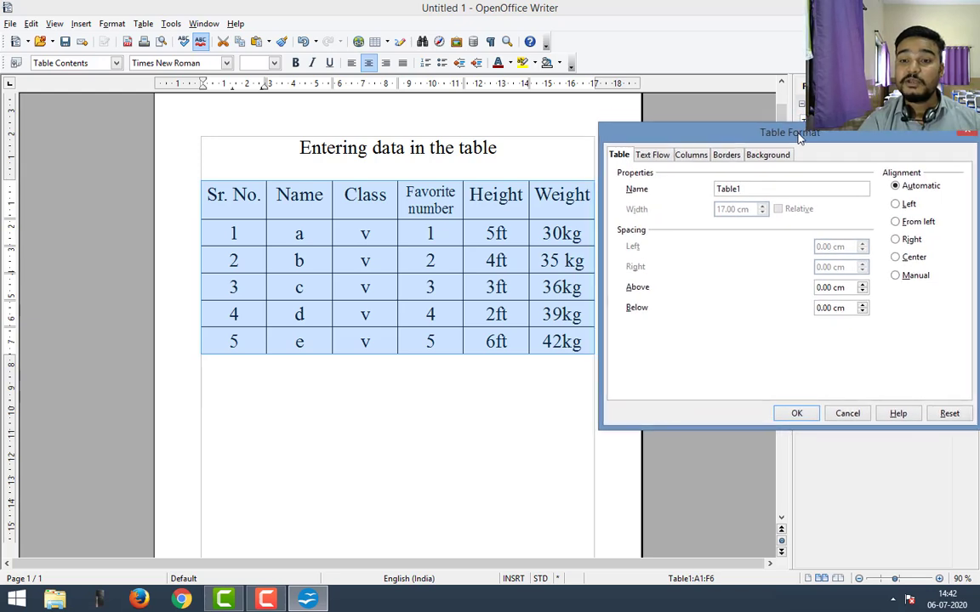
Set the table's borders to outer border only and apply them to the selected cells.
{"action": "left_click", "coordinate": [651, 156]}
{"action": "left_click", "coordinate": [702, 157]}
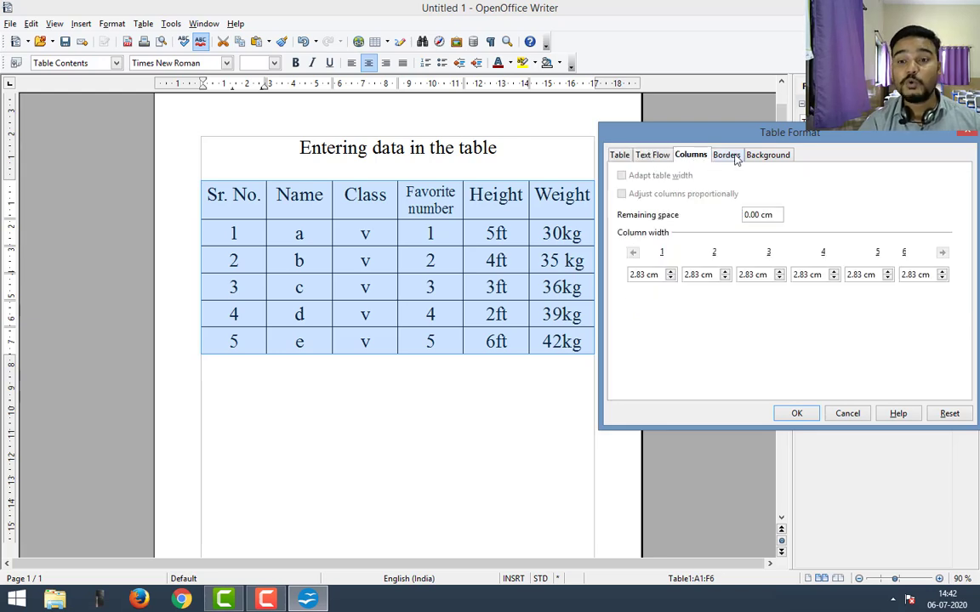
{"action": "left_click", "coordinate": [733, 157]}
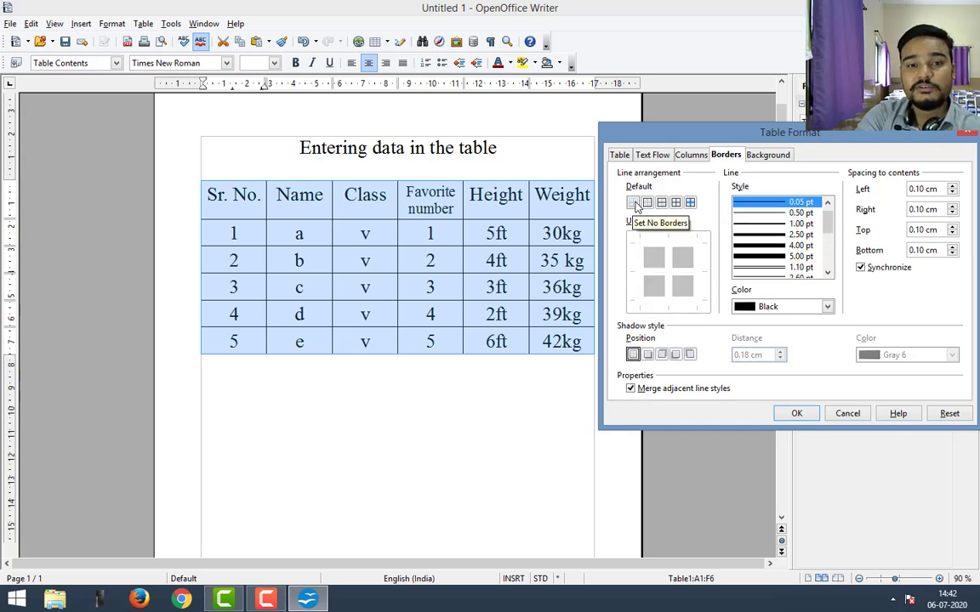
{"action": "left_click", "coordinate": [636, 205]}
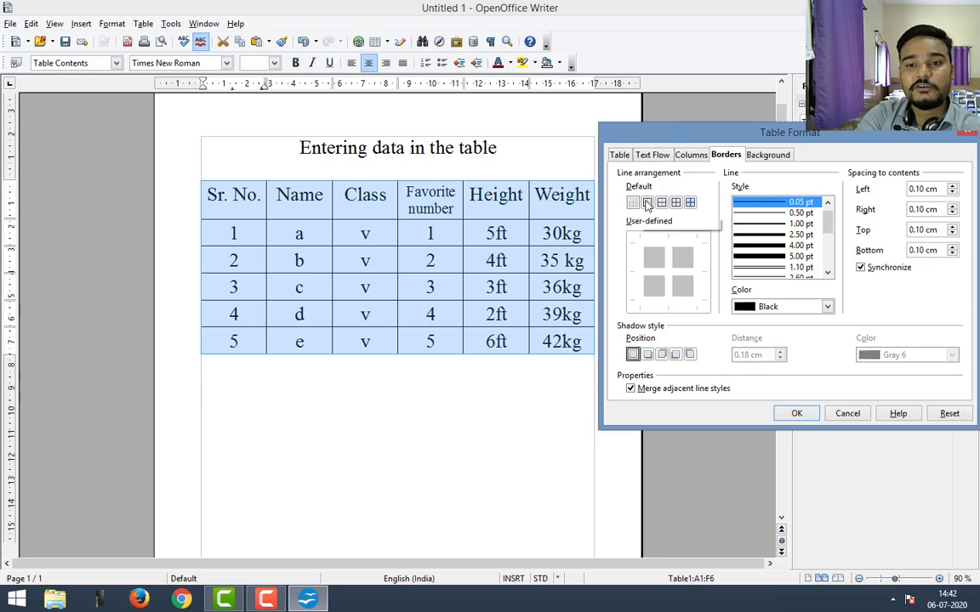
{"action": "left_click", "coordinate": [648, 202]}
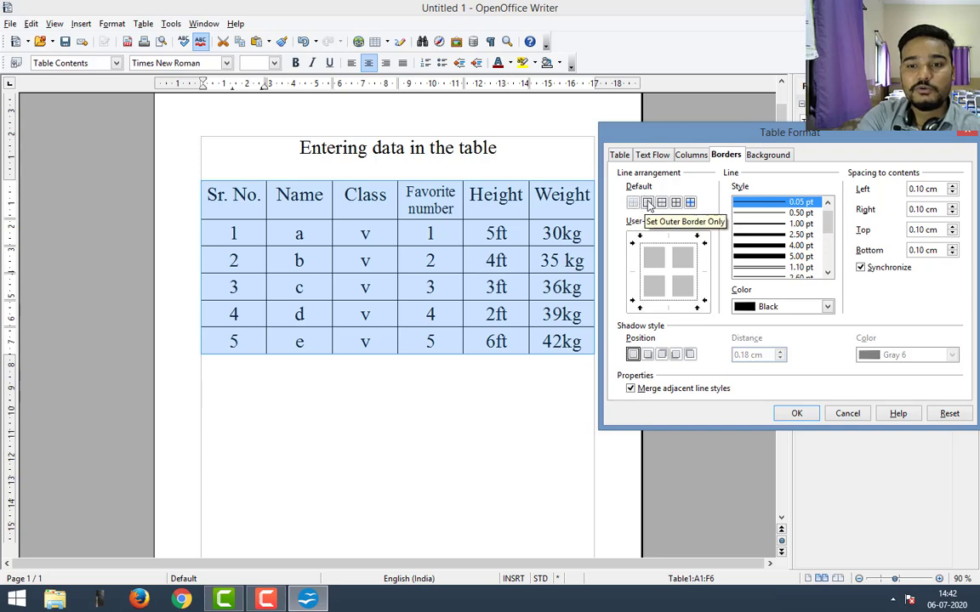
{"action": "left_click", "coordinate": [797, 413]}
{"action": "left_click", "coordinate": [408, 419]}
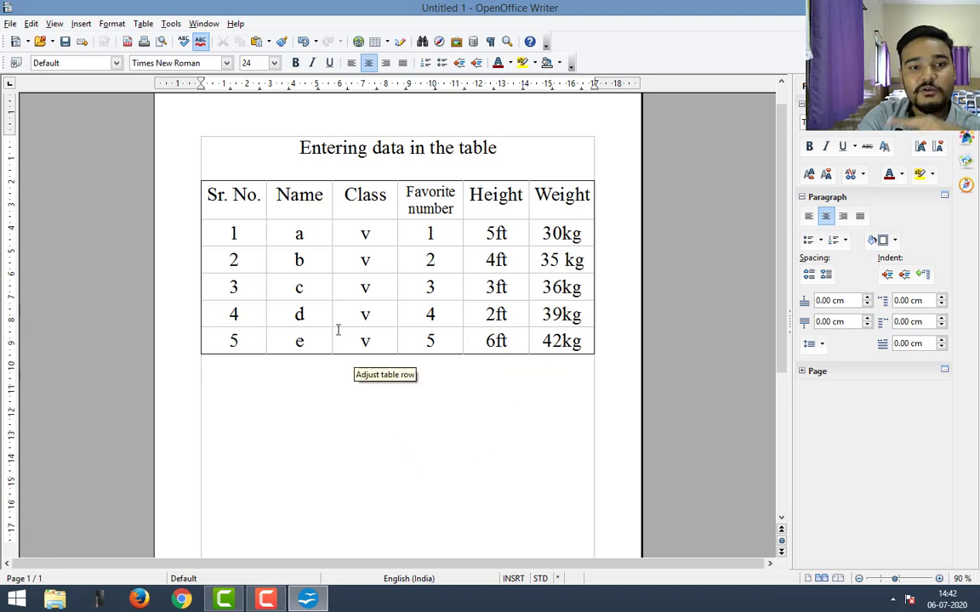
Give the whole table an outer border and all inner lines, using a 1.00 pt line in Pink.
{"action": "left_click", "coordinate": [260, 204]}
{"action": "left_click_drag", "start_coordinate": [259, 204], "coordinate": [547, 341]}
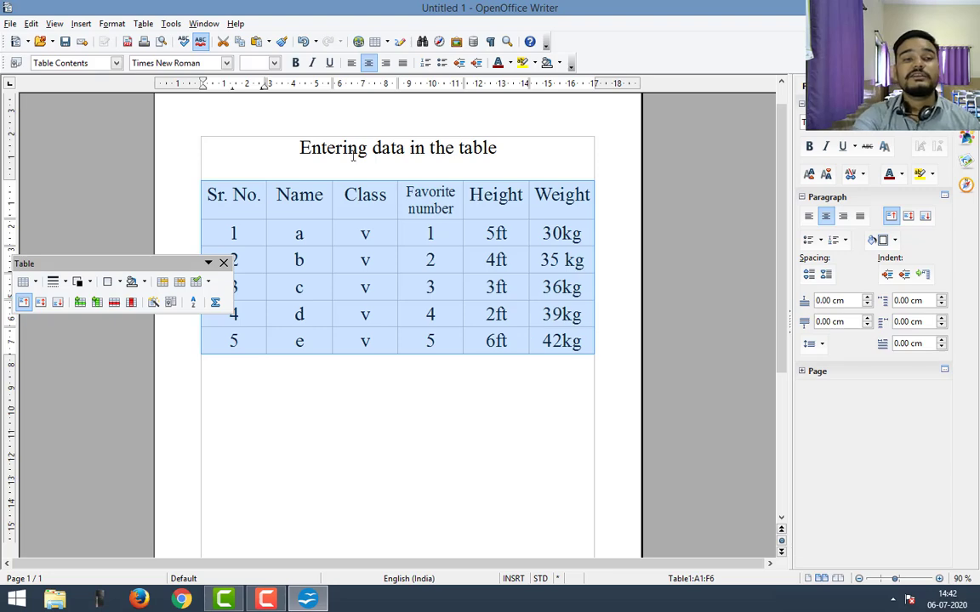
{"action": "left_click", "coordinate": [144, 24]}
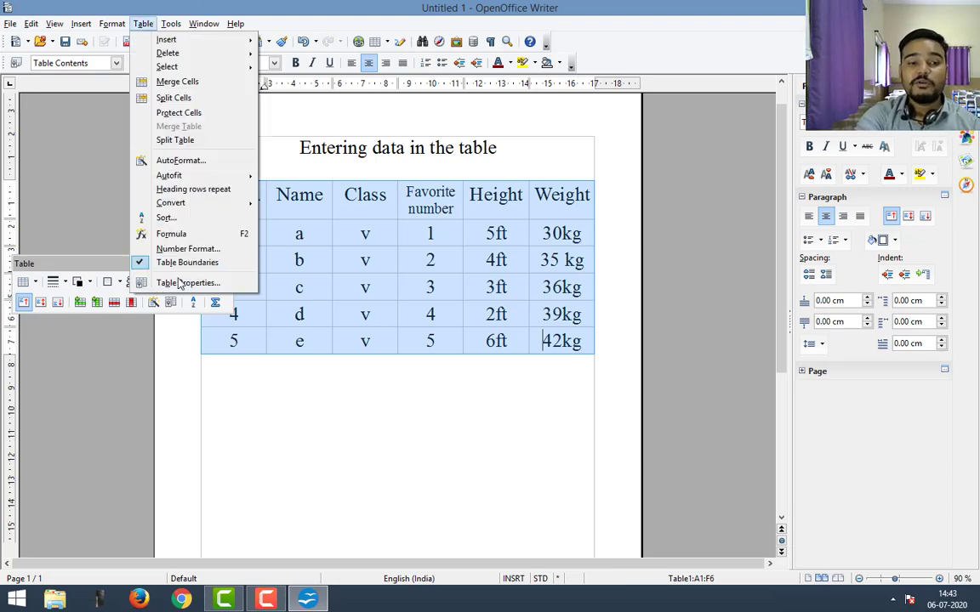
{"action": "left_click", "coordinate": [162, 257]}
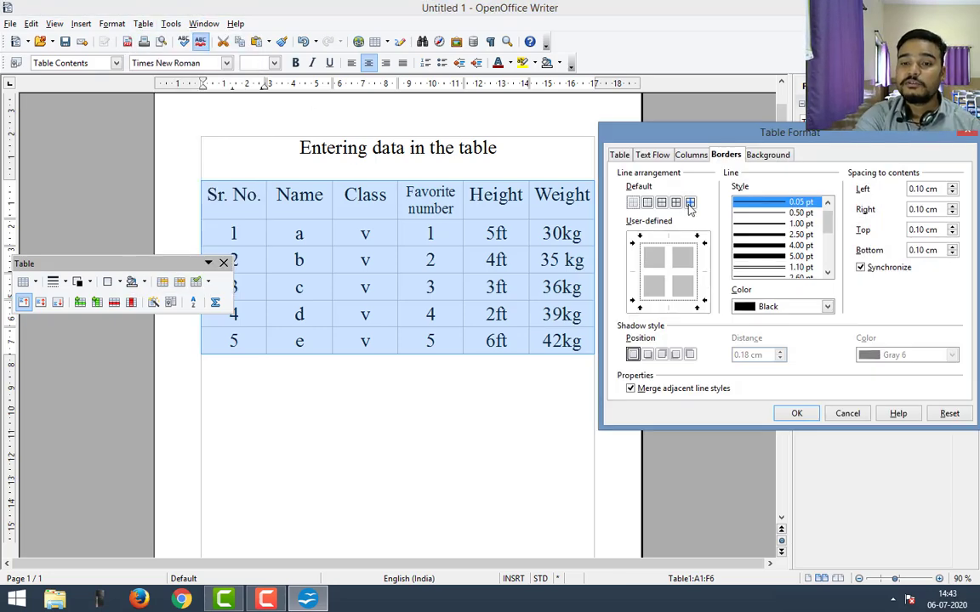
{"action": "left_click", "coordinate": [689, 204]}
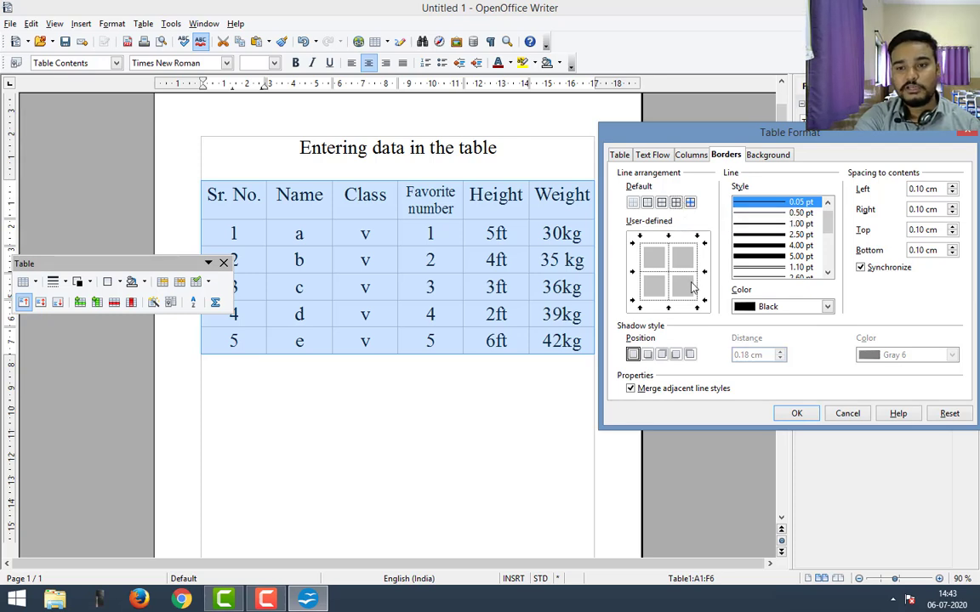
{"action": "left_click", "coordinate": [759, 225]}
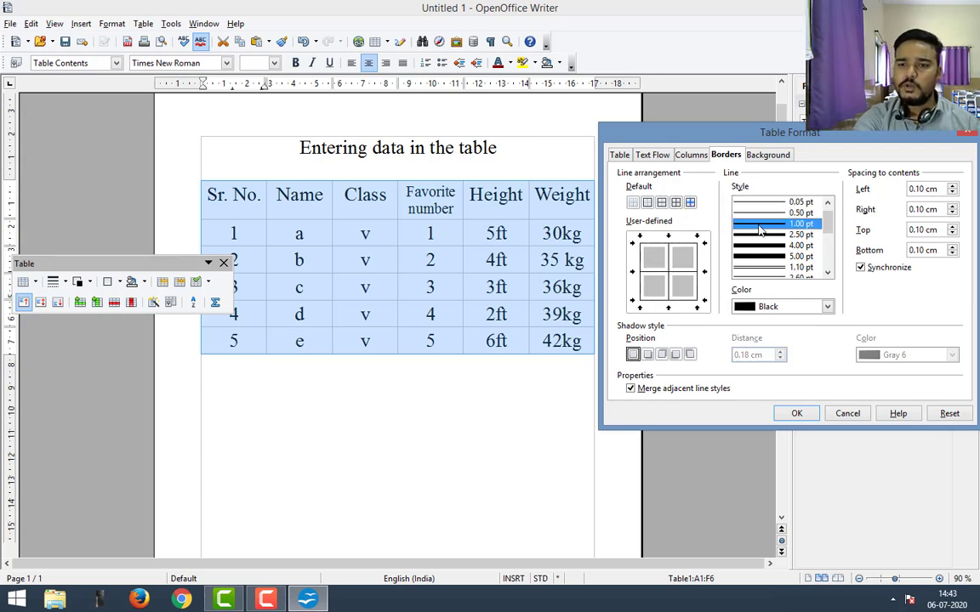
{"action": "left_click", "coordinate": [827, 306]}
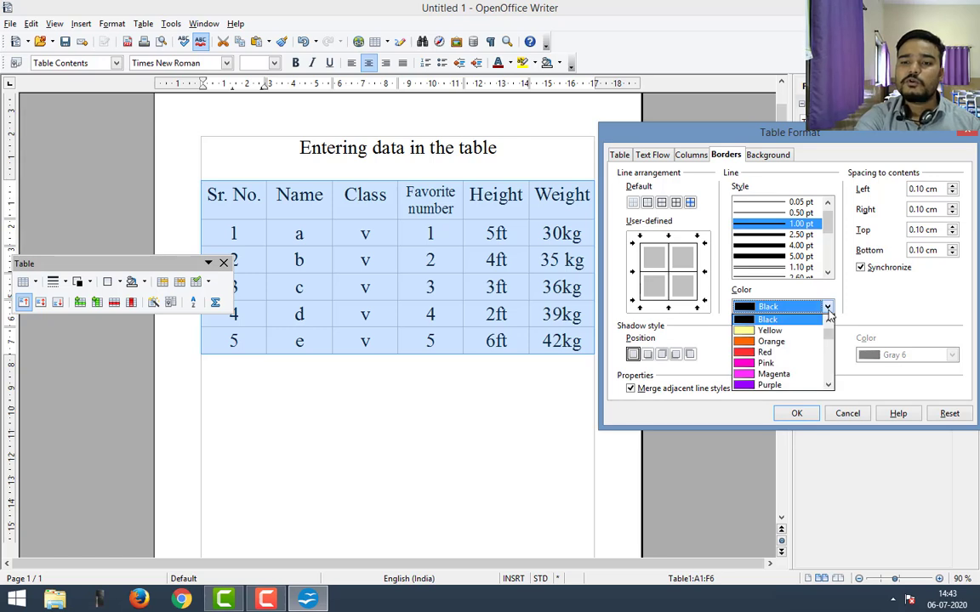
{"action": "left_click", "coordinate": [753, 364]}
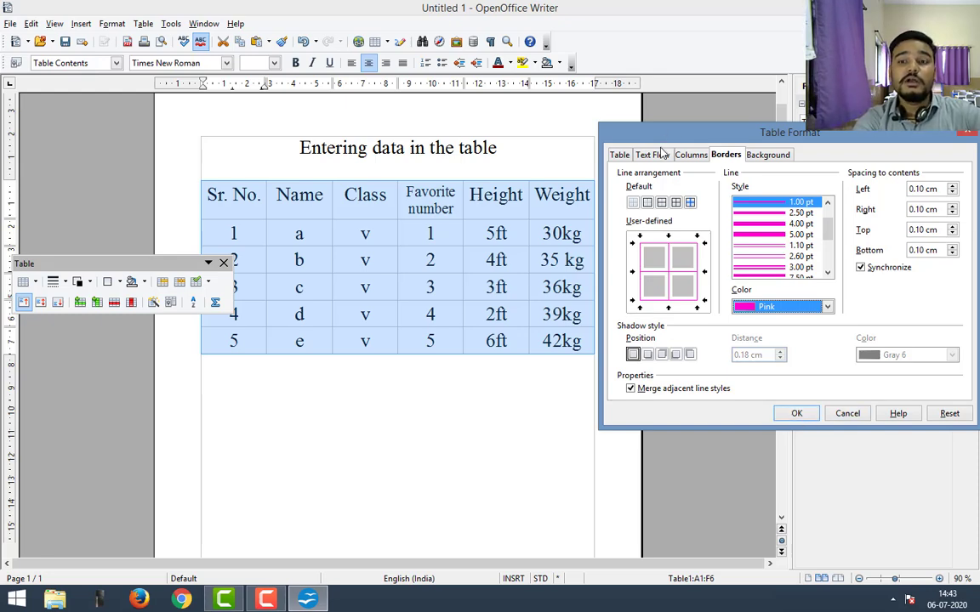
{"action": "left_click", "coordinate": [807, 414]}
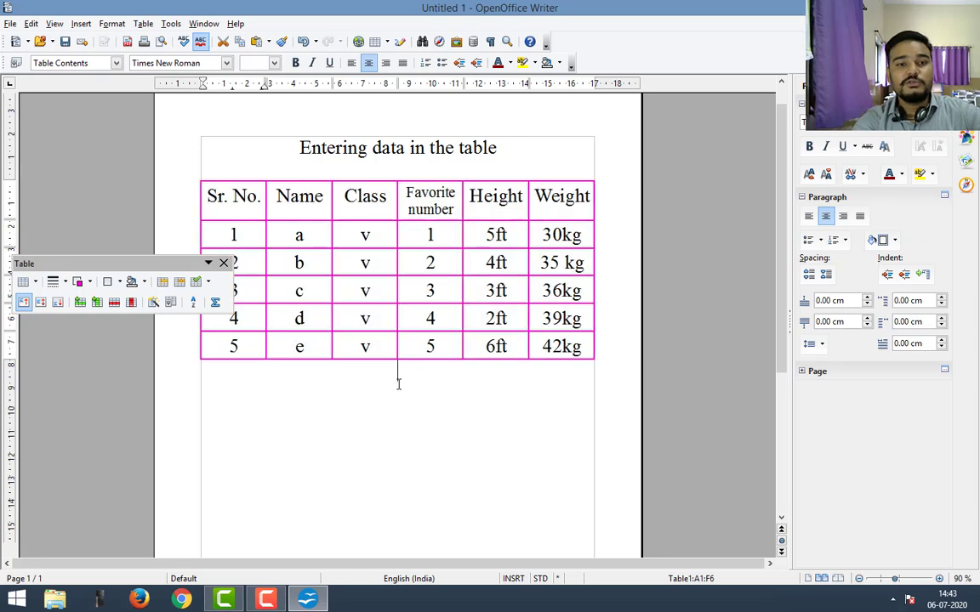
{"action": "left_click", "coordinate": [319, 511]}
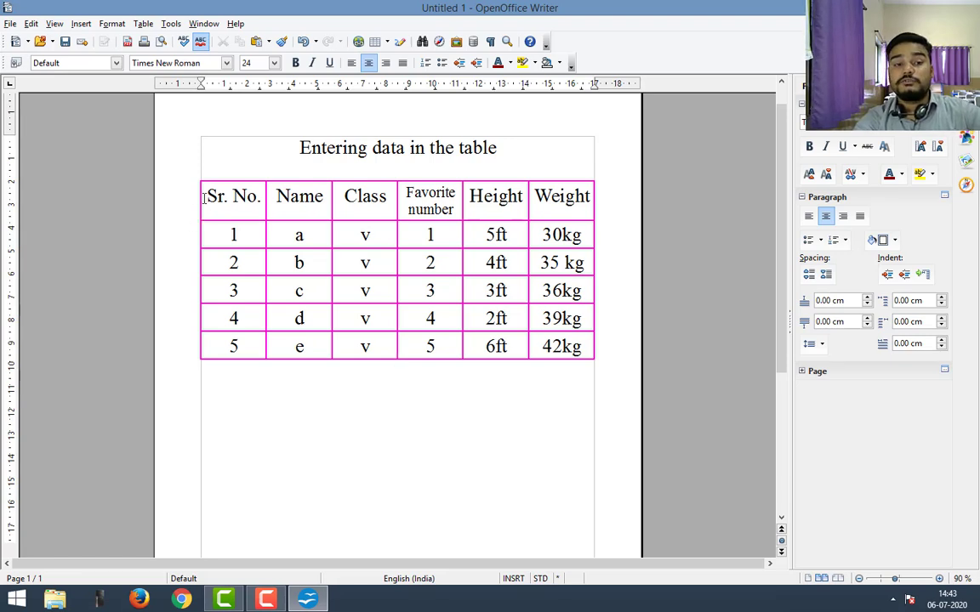
Change the border lines of all table cells to Purple with a 2.50 pt line style.
{"action": "left_click_drag", "start_coordinate": [205, 197], "coordinate": [562, 346]}
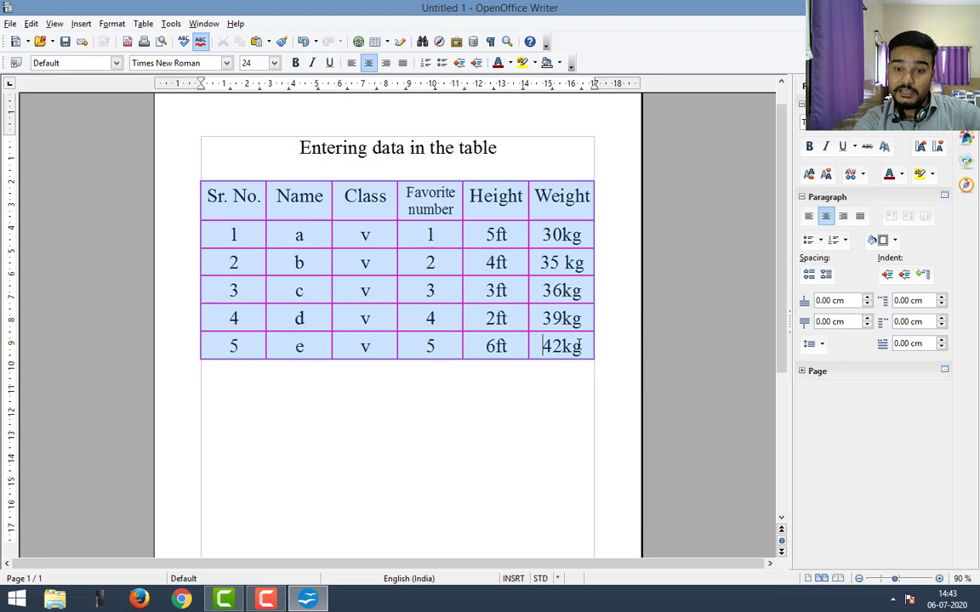
{"action": "left_click", "coordinate": [143, 24]}
{"action": "left_click", "coordinate": [189, 283]}
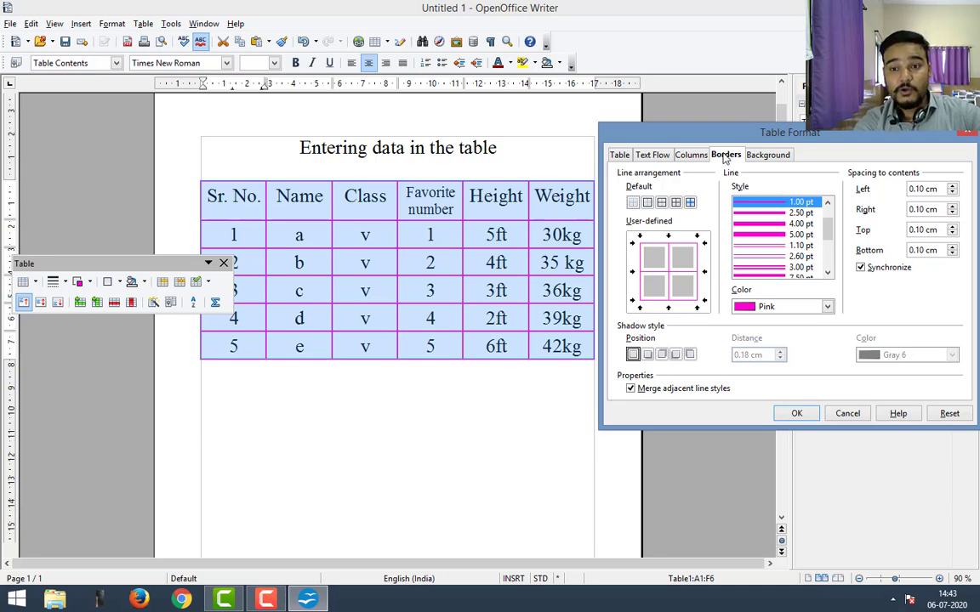
{"action": "left_click", "coordinate": [827, 308]}
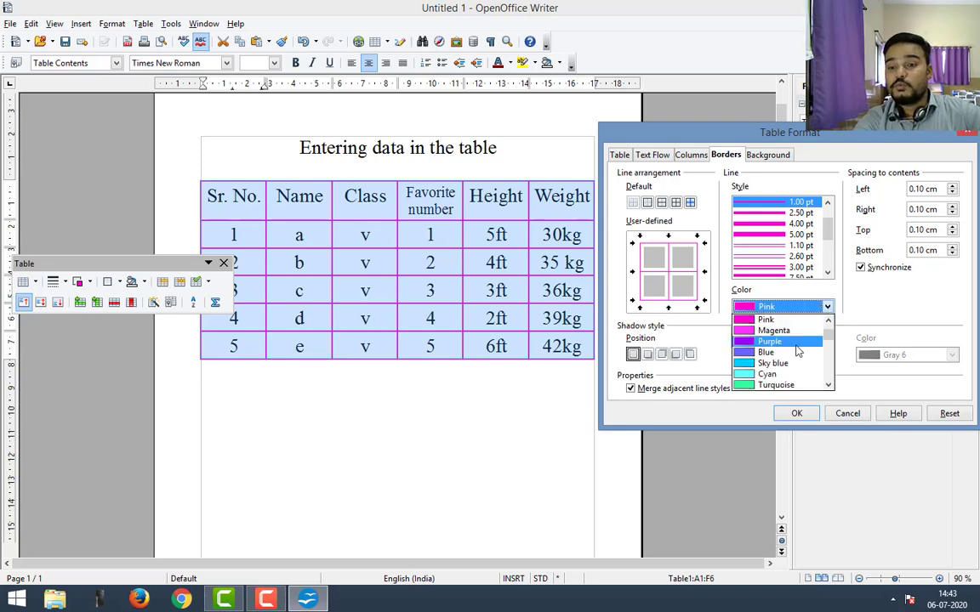
{"action": "left_click", "coordinate": [769, 341]}
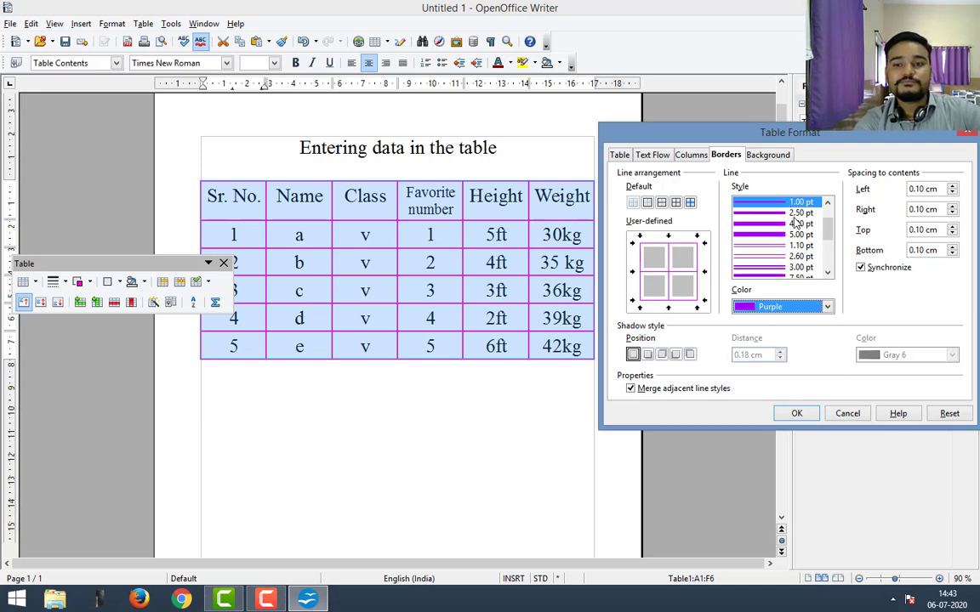
{"action": "left_click", "coordinate": [768, 215]}
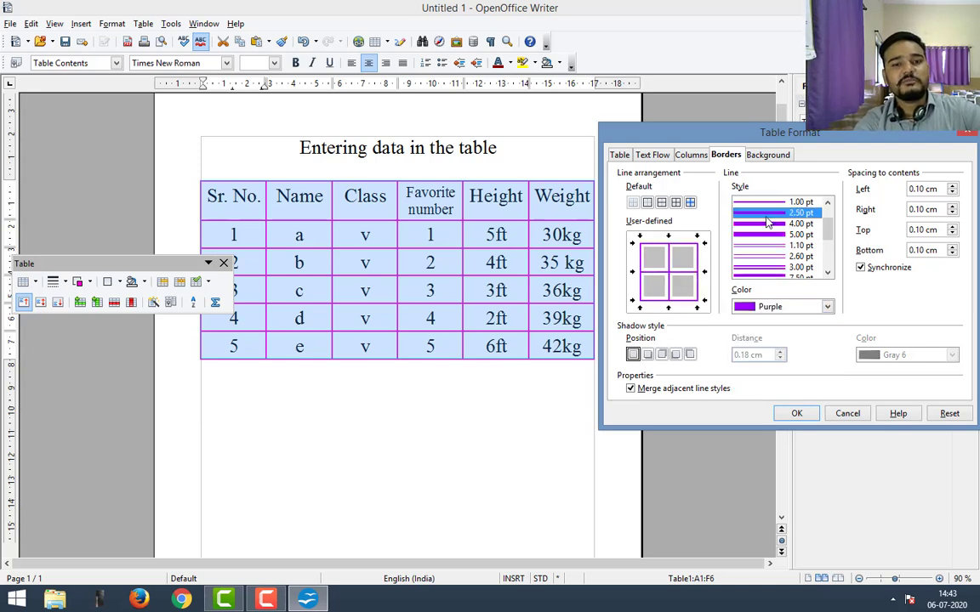
{"action": "left_click", "coordinate": [812, 415]}
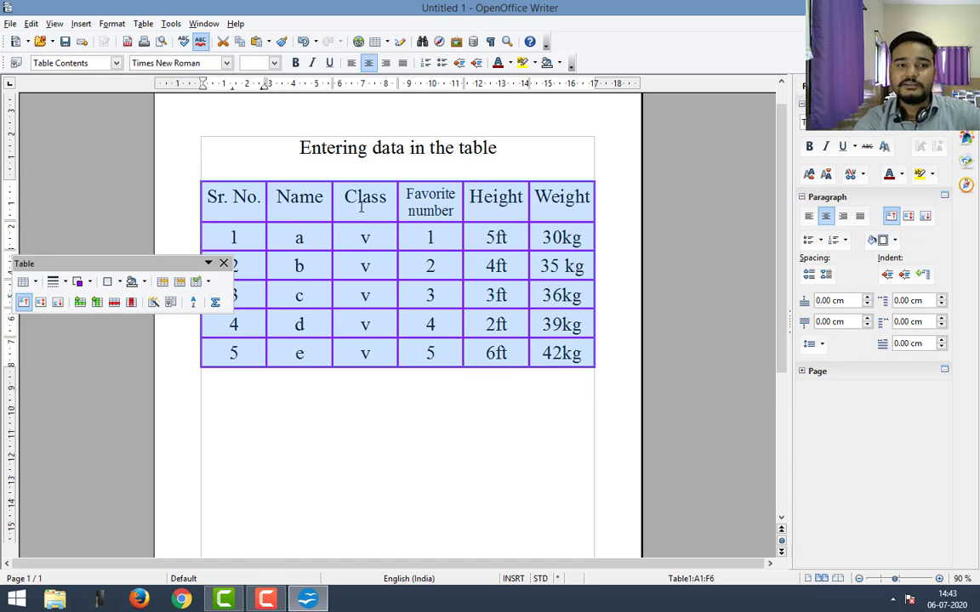
Fill the background of all table cells with Yellow 1 after previewing Purple 1 and Yellow green 1.
{"action": "left_click", "coordinate": [143, 23]}
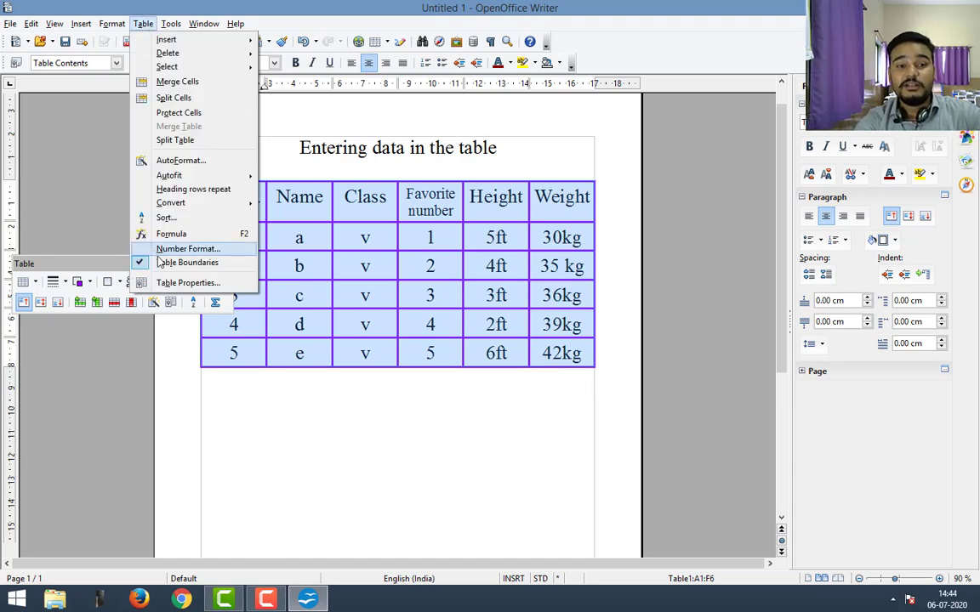
{"action": "left_click", "coordinate": [180, 282]}
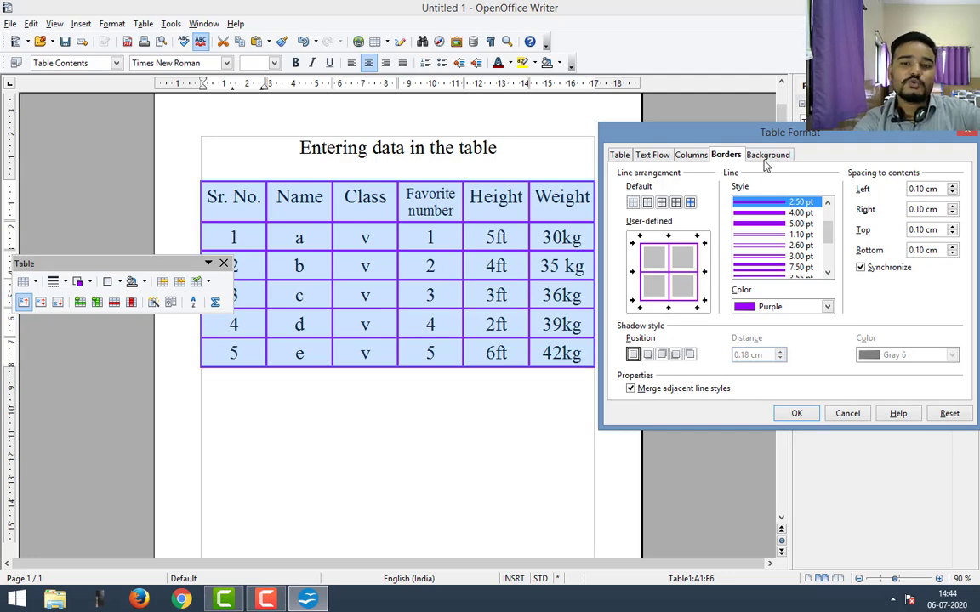
{"action": "mouse_move", "coordinate": [796, 140]}
{"action": "left_mouse_down"}
{"action": "mouse_move", "coordinate": [821, 153]}
{"action": "mouse_move", "coordinate": [799, 146]}
{"action": "left_mouse_up"}
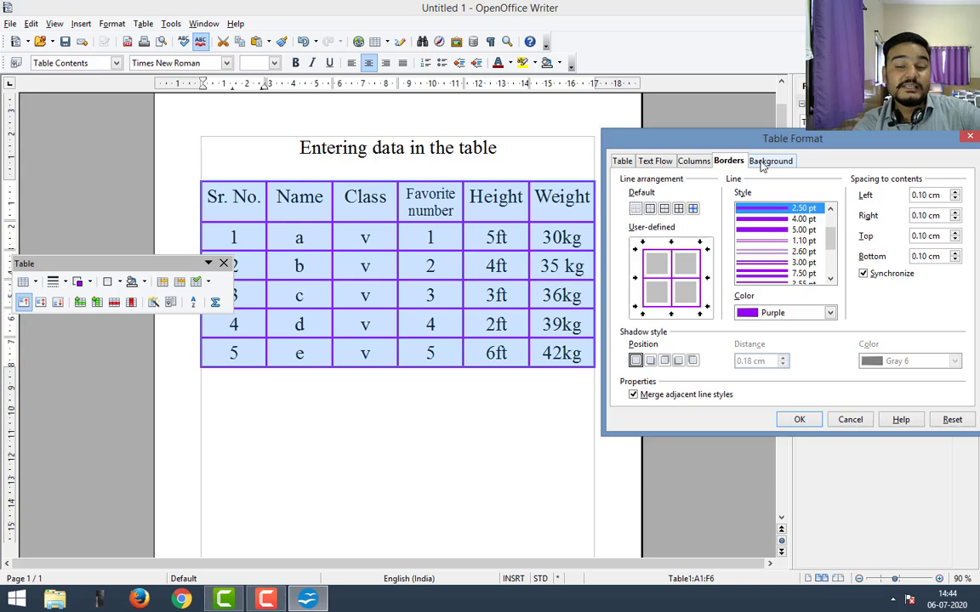
{"action": "left_click", "coordinate": [769, 162]}
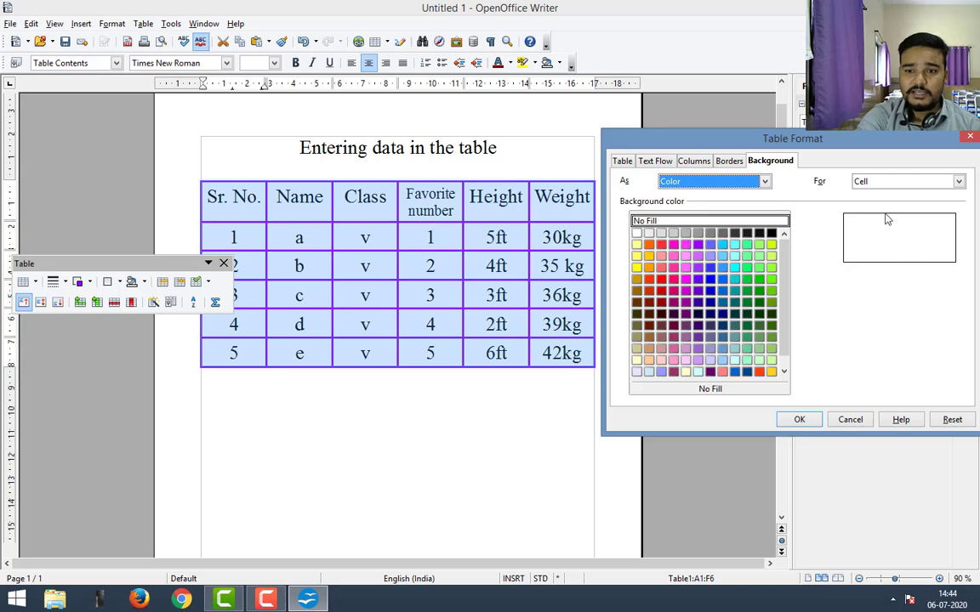
{"action": "left_click", "coordinate": [768, 222]}
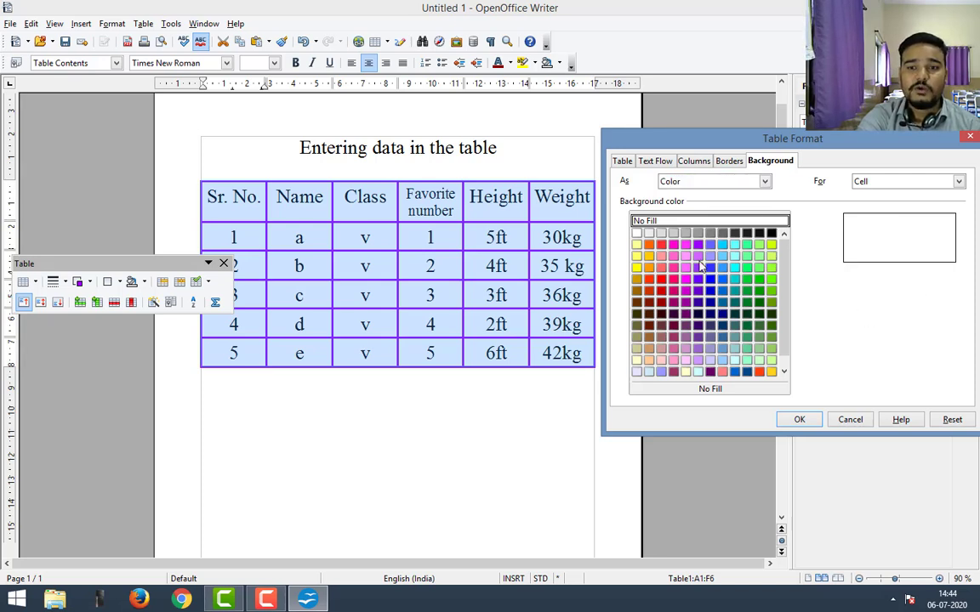
{"action": "left_click", "coordinate": [697, 255]}
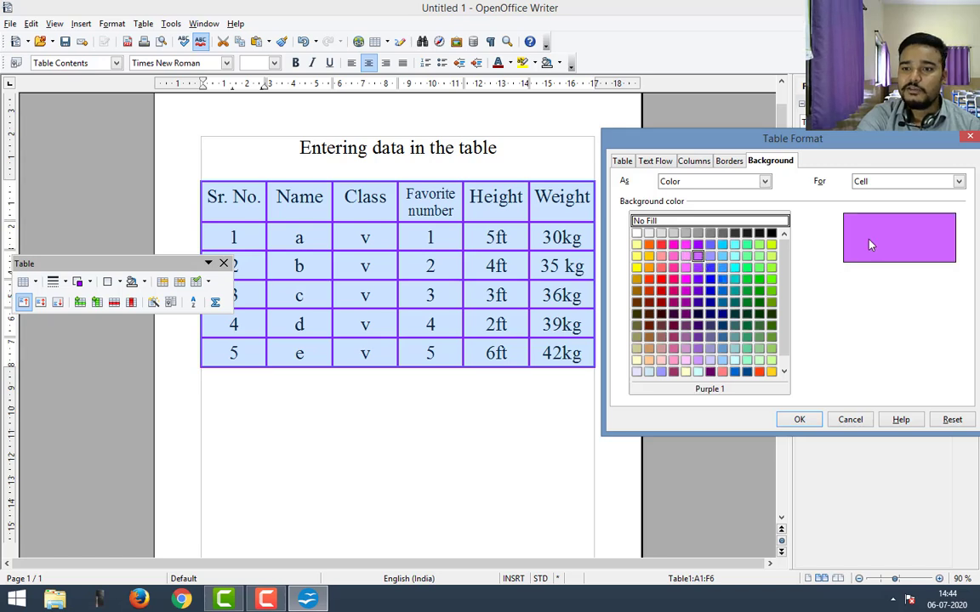
{"action": "left_click", "coordinate": [771, 267]}
{"action": "left_click", "coordinate": [770, 255]}
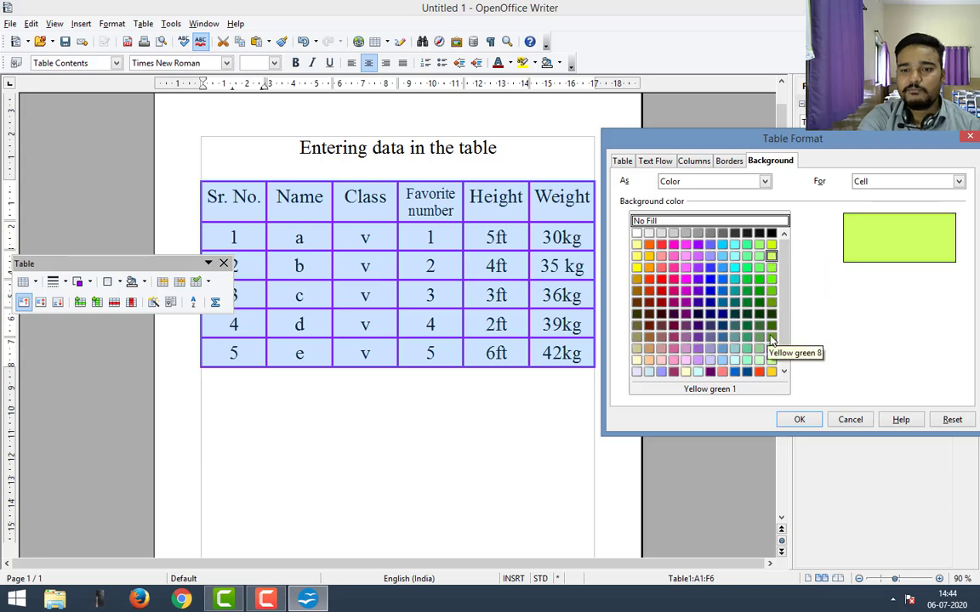
{"action": "left_click", "coordinate": [637, 246]}
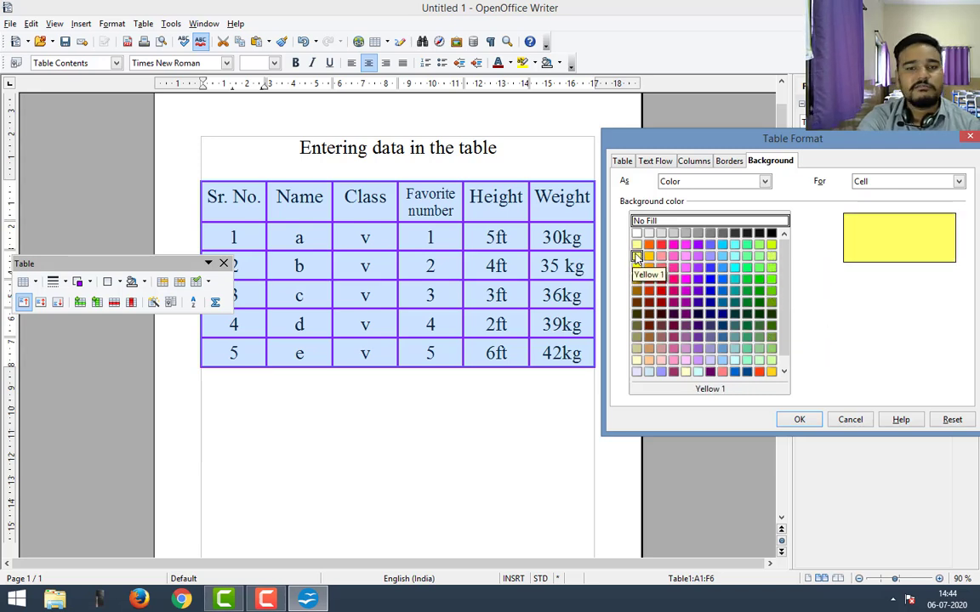
{"action": "left_click", "coordinate": [814, 423]}
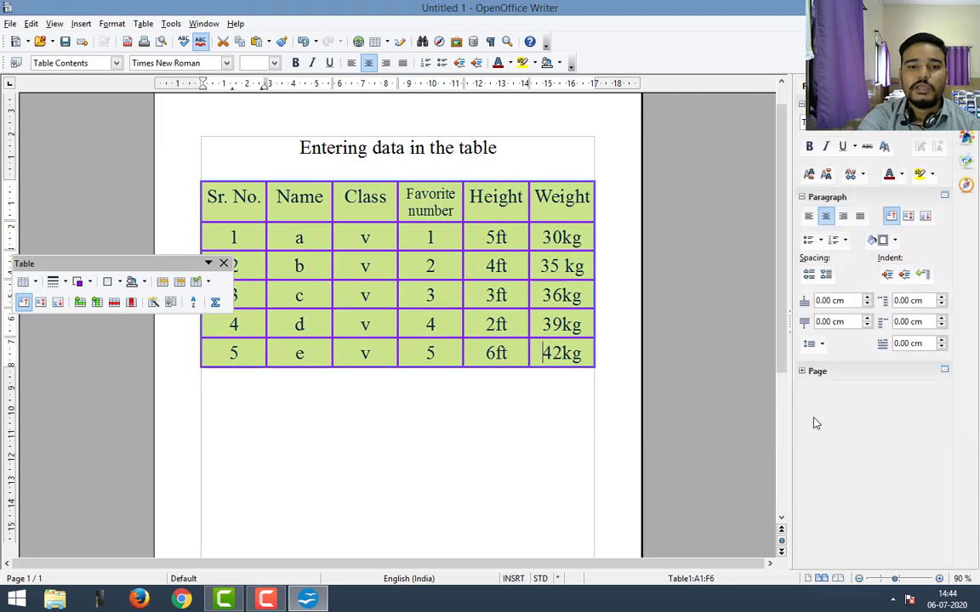
{"action": "left_click", "coordinate": [342, 374]}
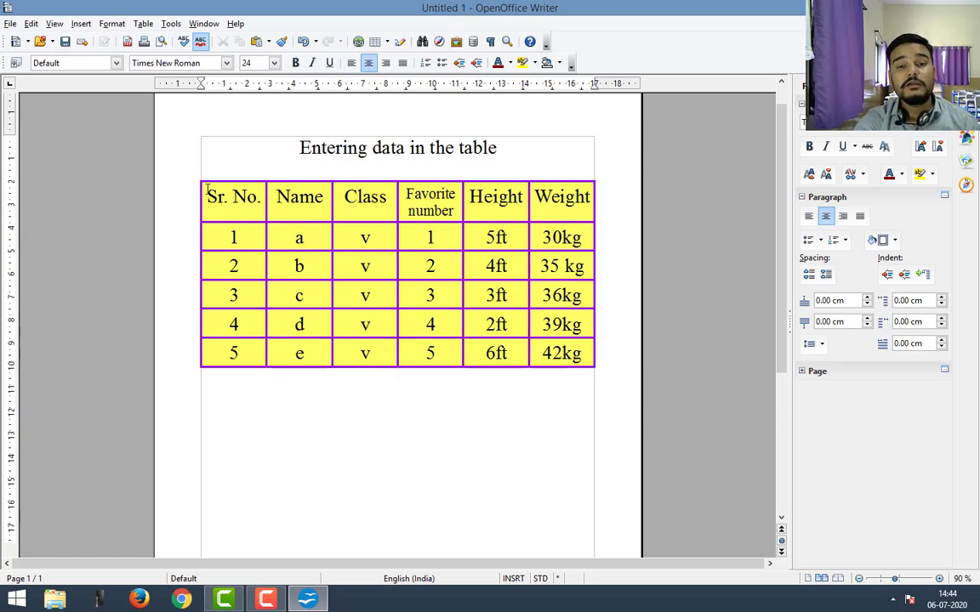
Select all the table cells and open their table properties.
{"action": "mouse_move", "coordinate": [192, 175]}
{"action": "left_mouse_down"}
{"action": "mouse_move", "coordinate": [519, 356]}
{"action": "mouse_move", "coordinate": [586, 357]}
{"action": "left_mouse_up"}
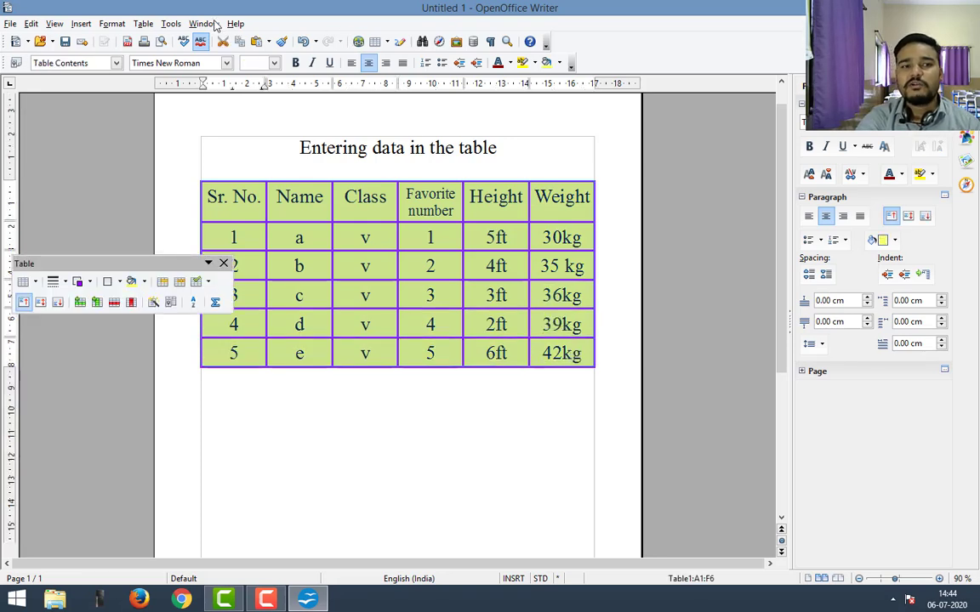
{"action": "left_click", "coordinate": [143, 24]}
{"action": "left_click", "coordinate": [186, 283]}
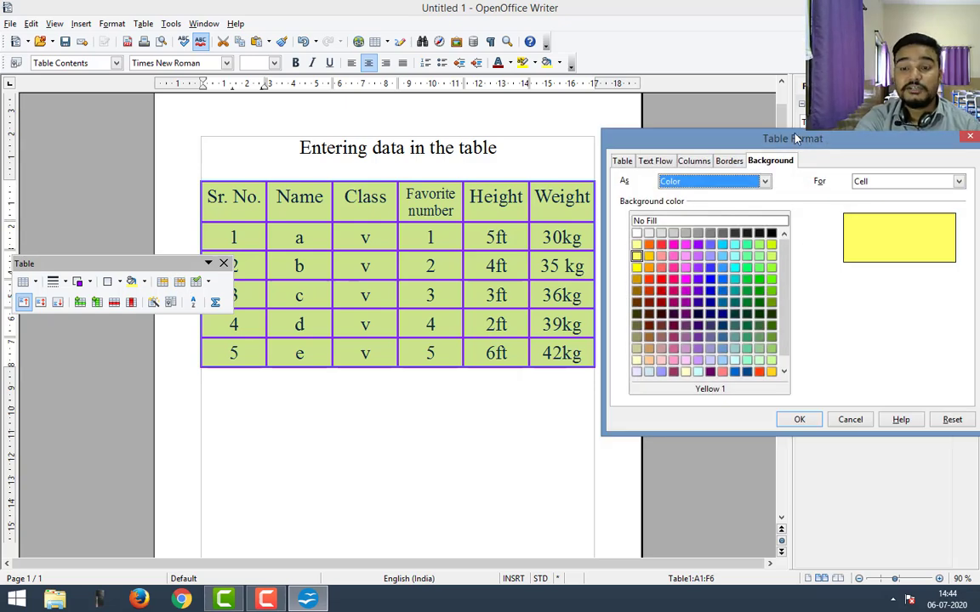
Try a graphic background for the cells, trying the Position, Area and Tile types and browsing the Pictures folder for an image.
{"action": "left_click", "coordinate": [762, 182]}
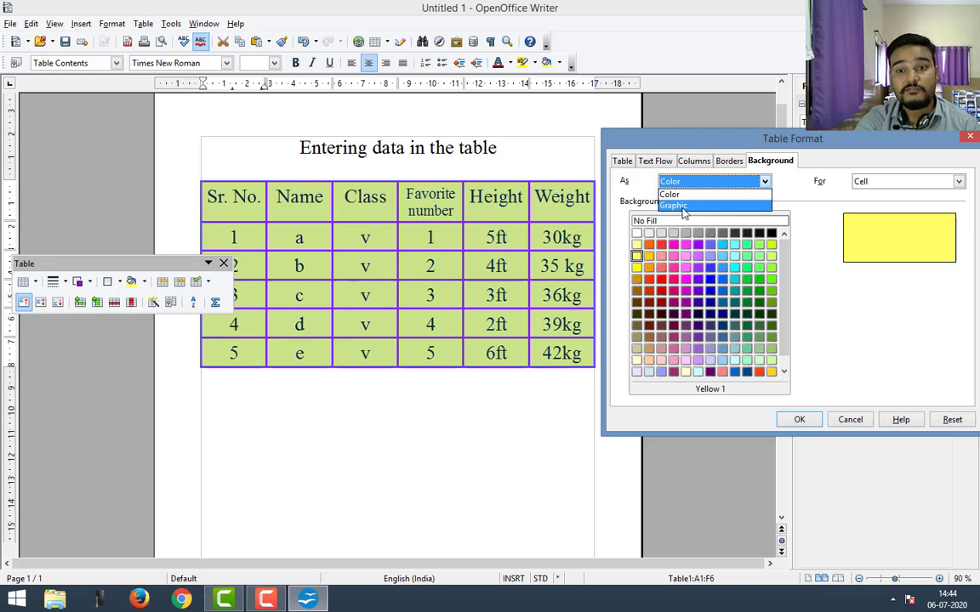
{"action": "left_click", "coordinate": [765, 181]}
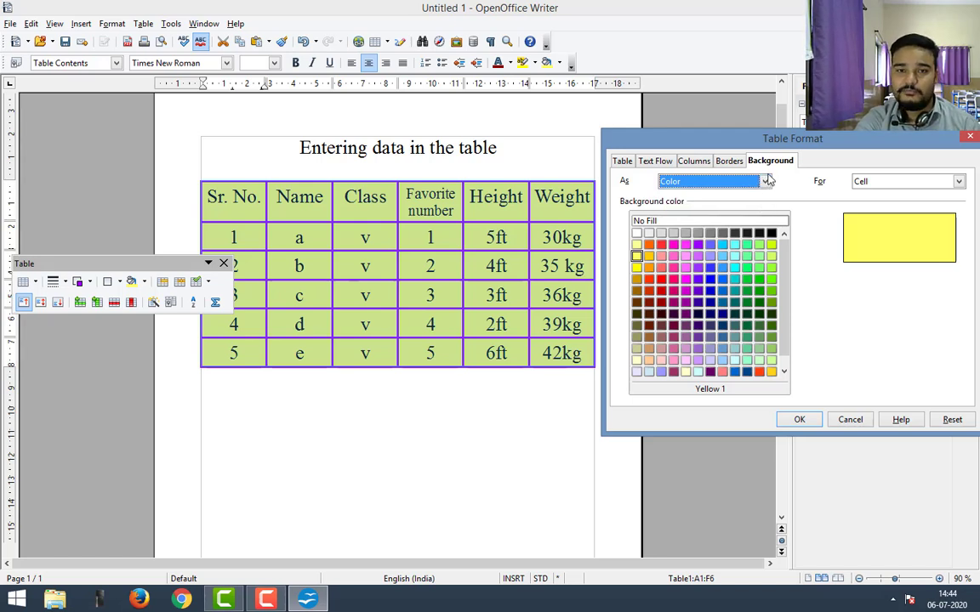
{"action": "left_click", "coordinate": [764, 183]}
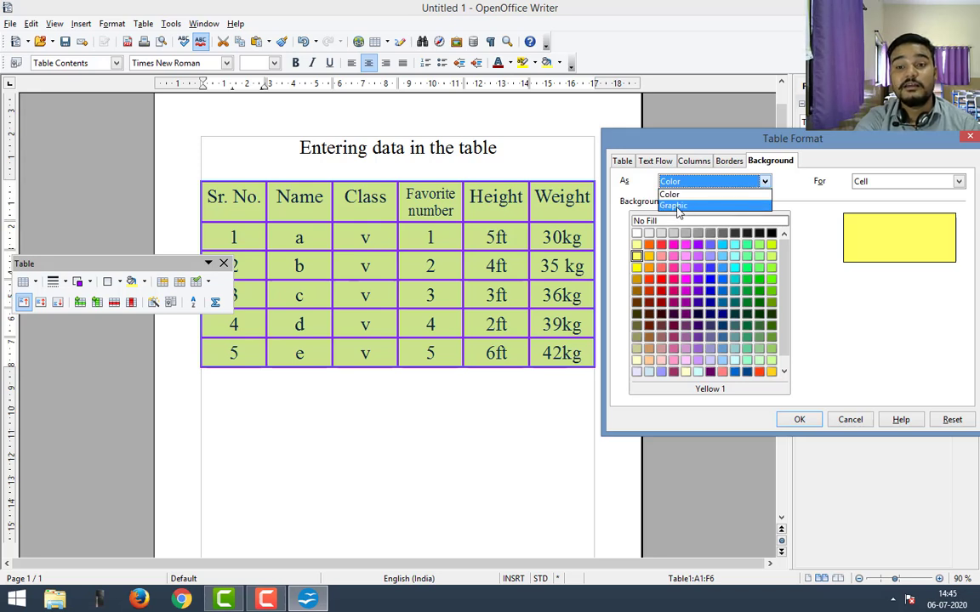
{"action": "left_click", "coordinate": [676, 207]}
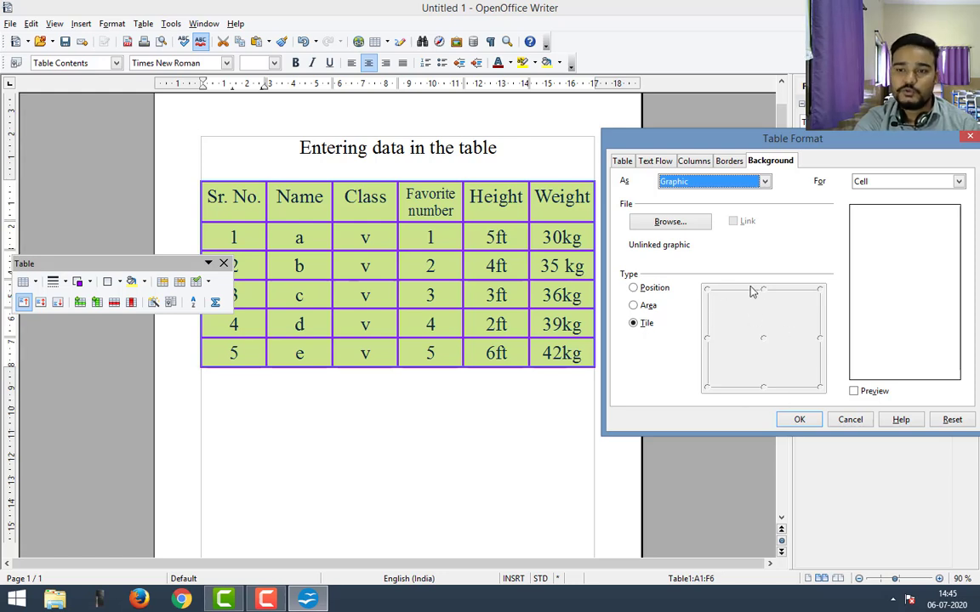
{"action": "left_click", "coordinate": [634, 288]}
{"action": "left_click", "coordinate": [633, 306]}
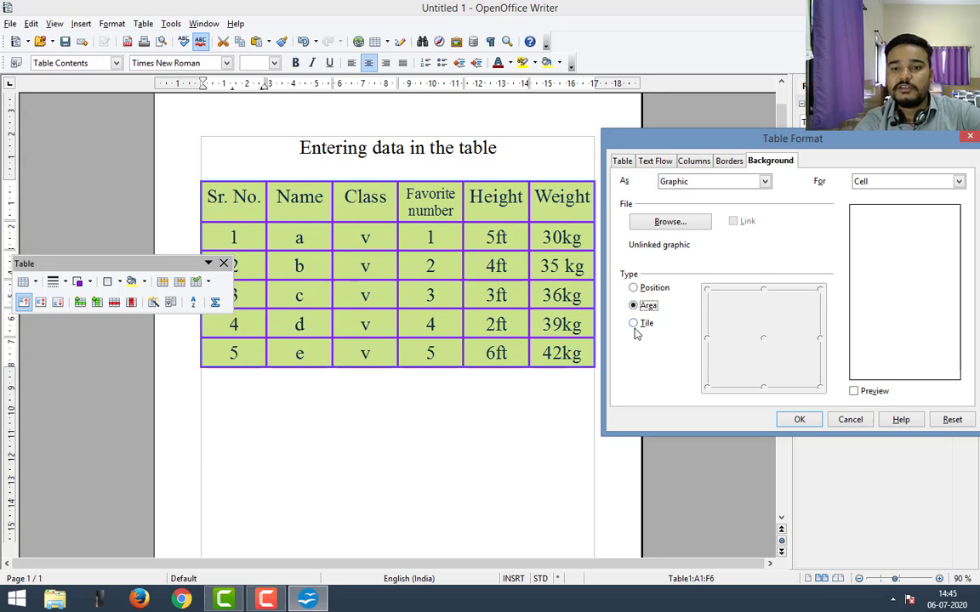
{"action": "left_click", "coordinate": [634, 324]}
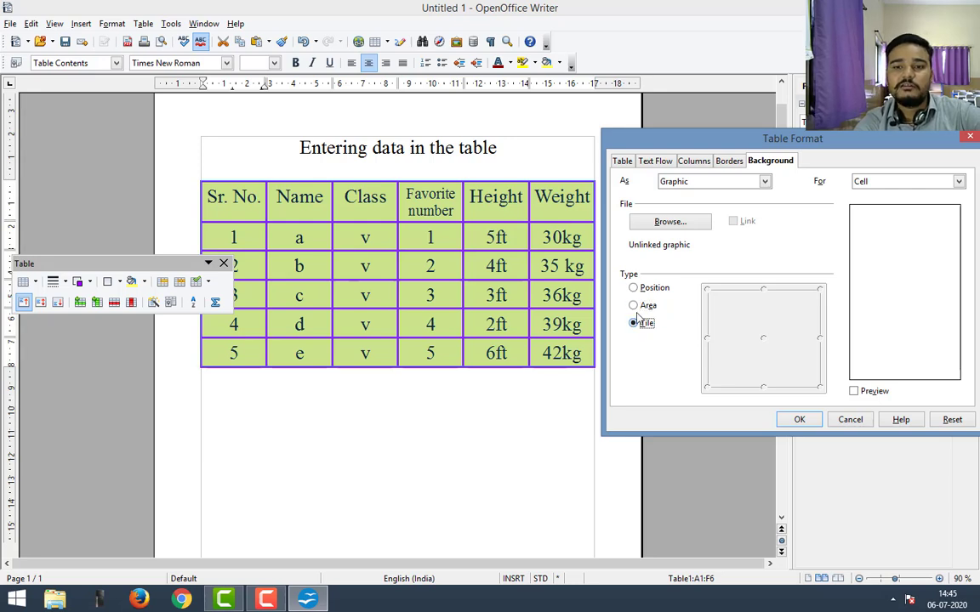
{"action": "left_click", "coordinate": [674, 228]}
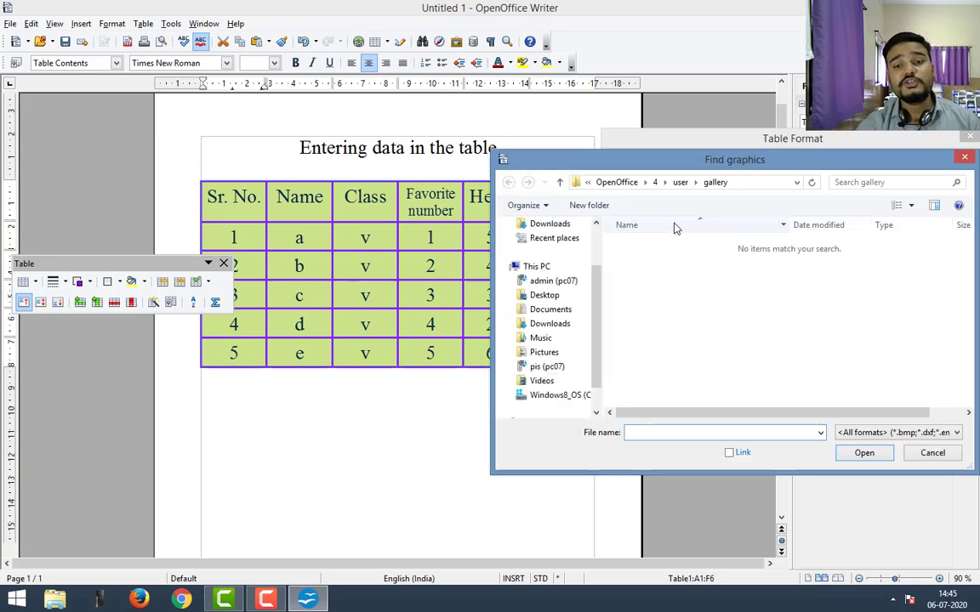
{"action": "left_click", "coordinate": [551, 352]}
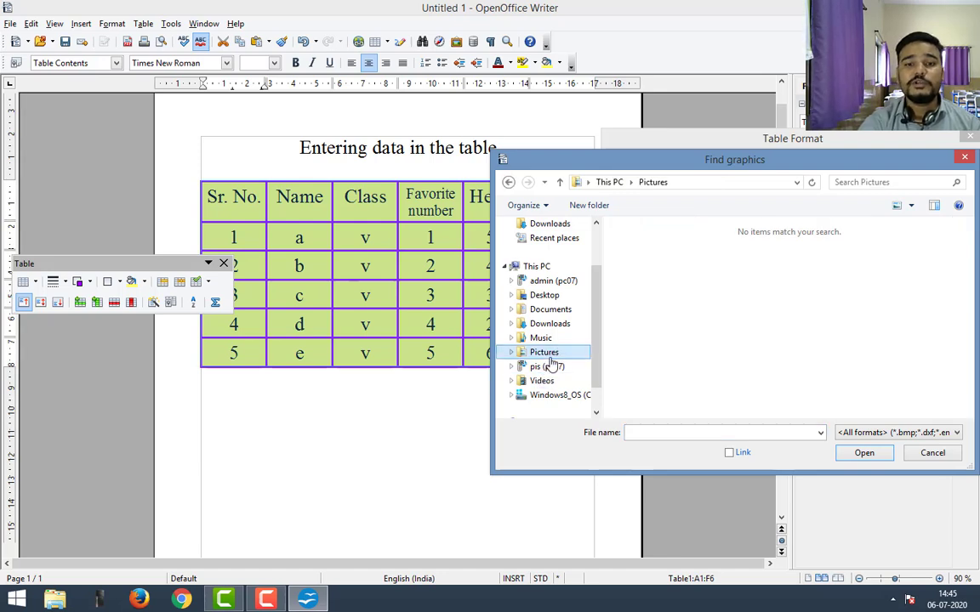
{"action": "left_click", "coordinate": [932, 453]}
Switch the cell background back to a colour and fill all the table cells with Cyan.
{"action": "left_click", "coordinate": [684, 181]}
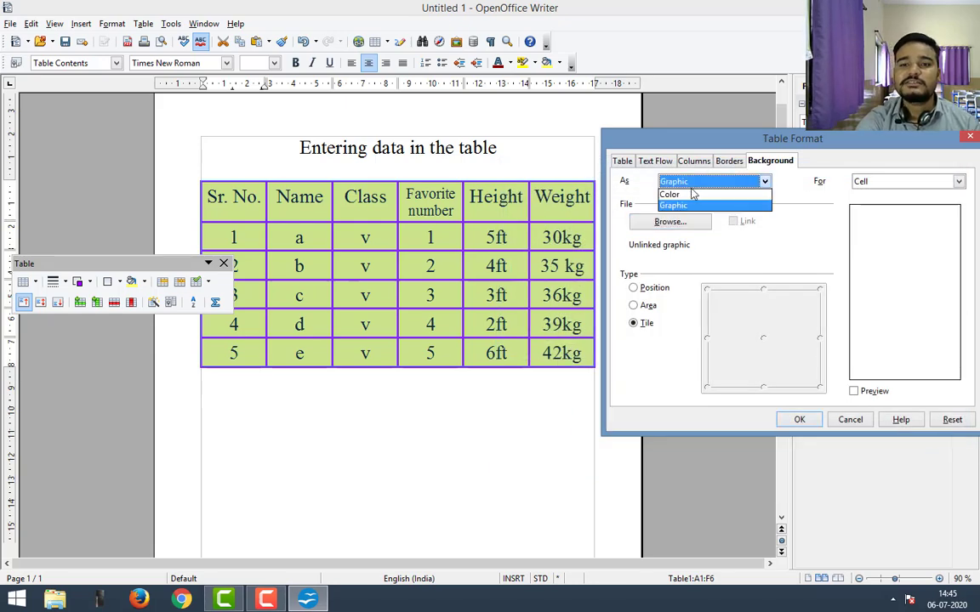
{"action": "left_click", "coordinate": [670, 194]}
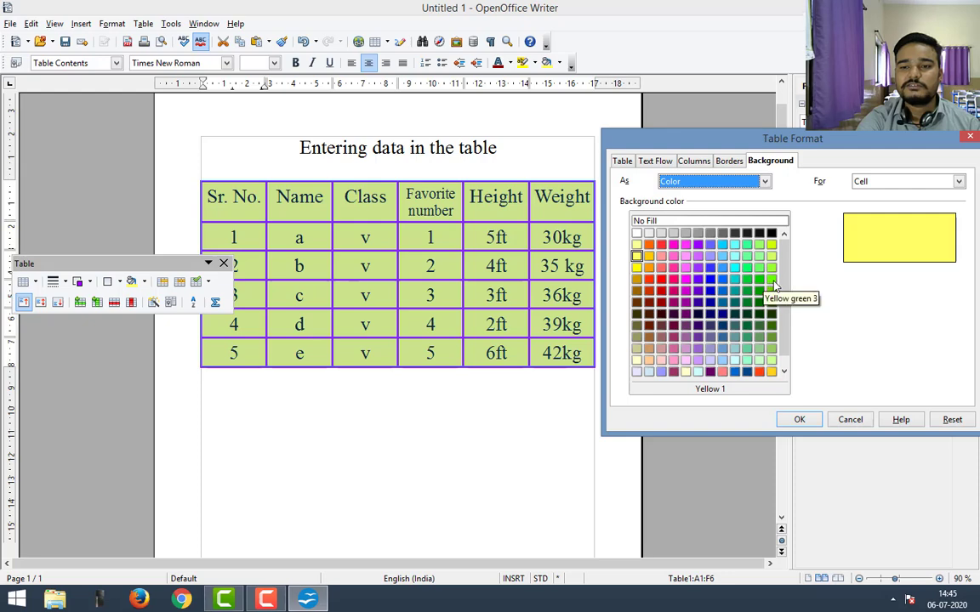
{"action": "left_click", "coordinate": [735, 245]}
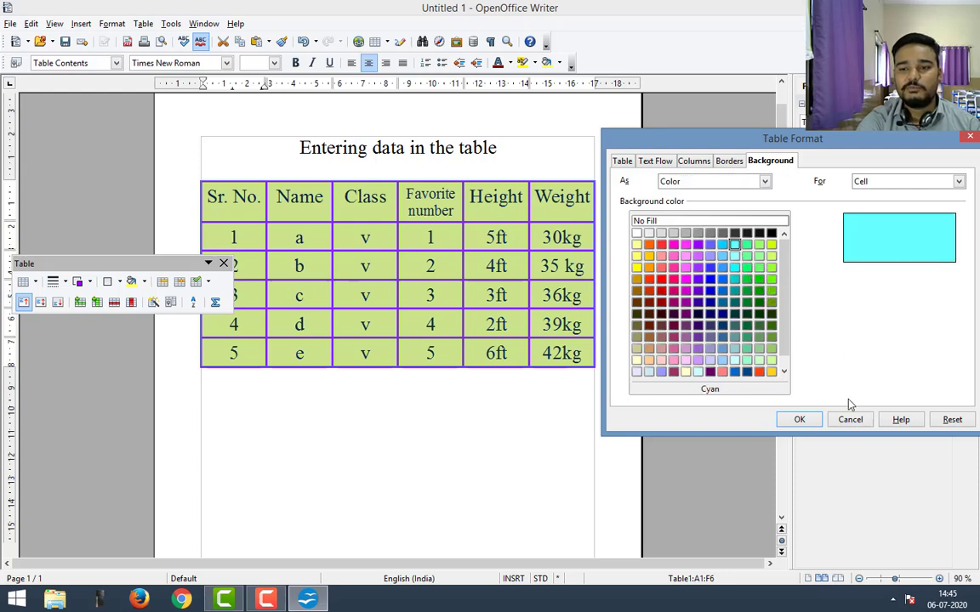
{"action": "left_click", "coordinate": [799, 420]}
{"action": "left_click", "coordinate": [362, 396]}
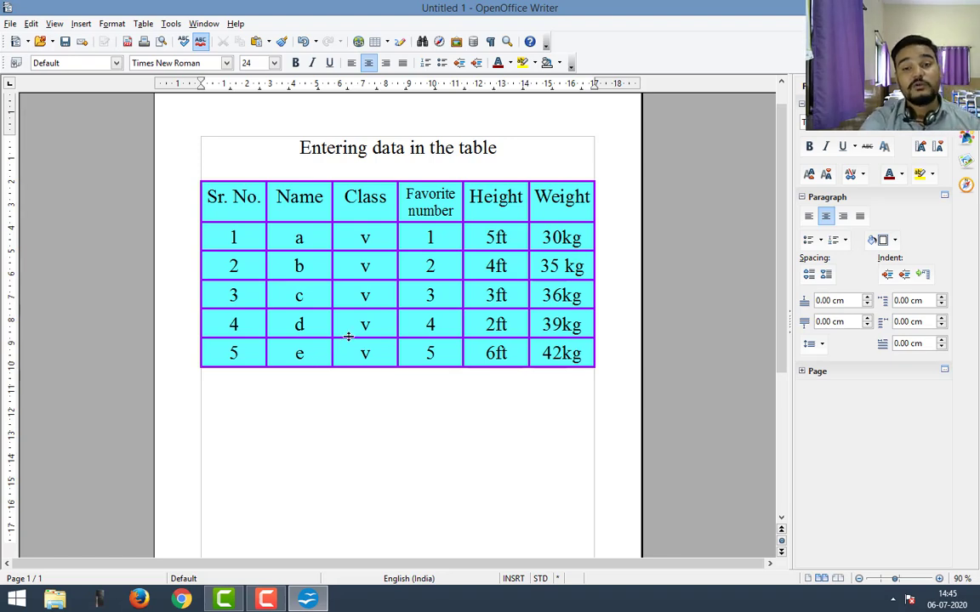
Insert five blank rows after the table's header row.
{"action": "left_click", "coordinate": [545, 197]}
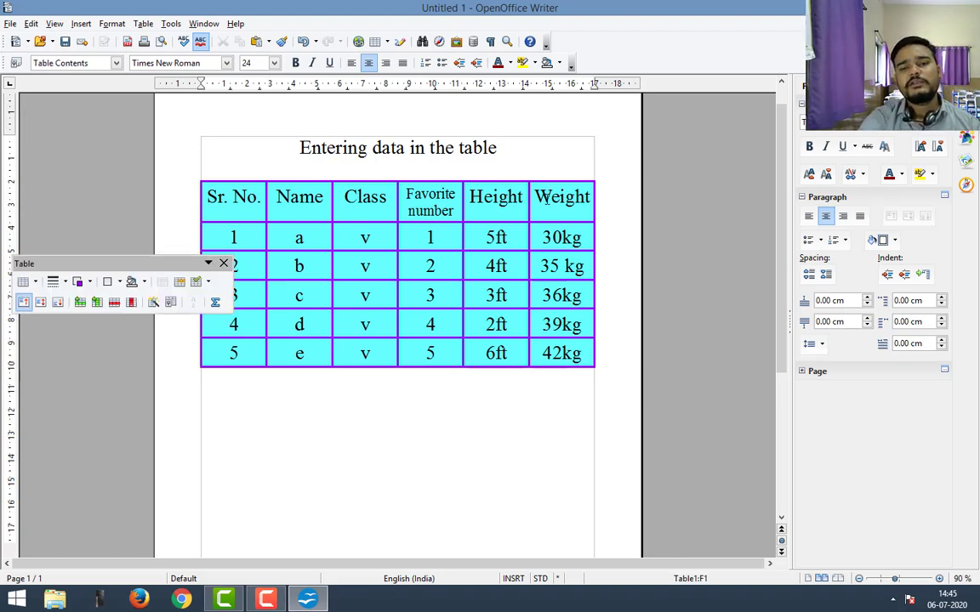
{"action": "left_click", "coordinate": [213, 235]}
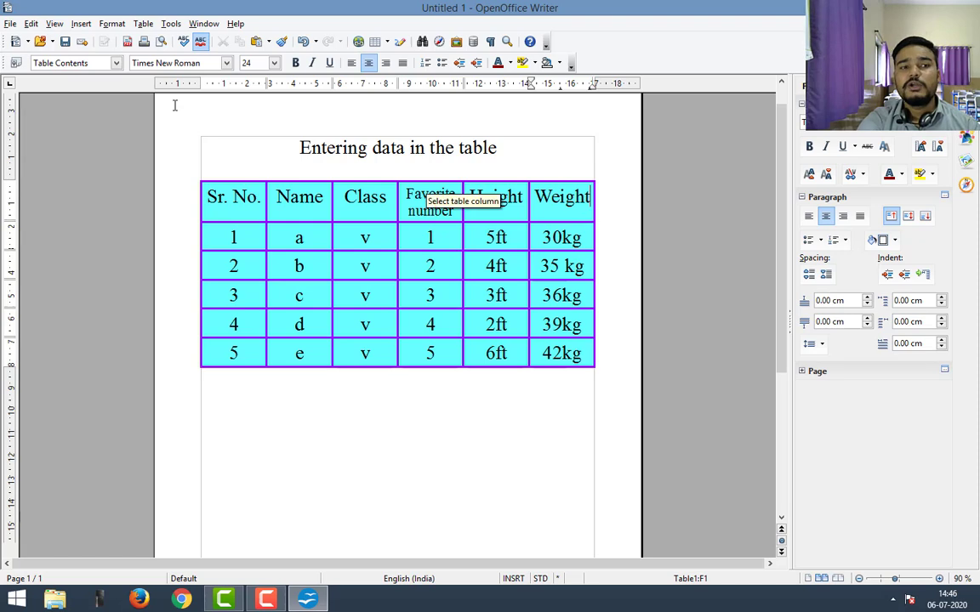
{"action": "left_click", "coordinate": [143, 24]}
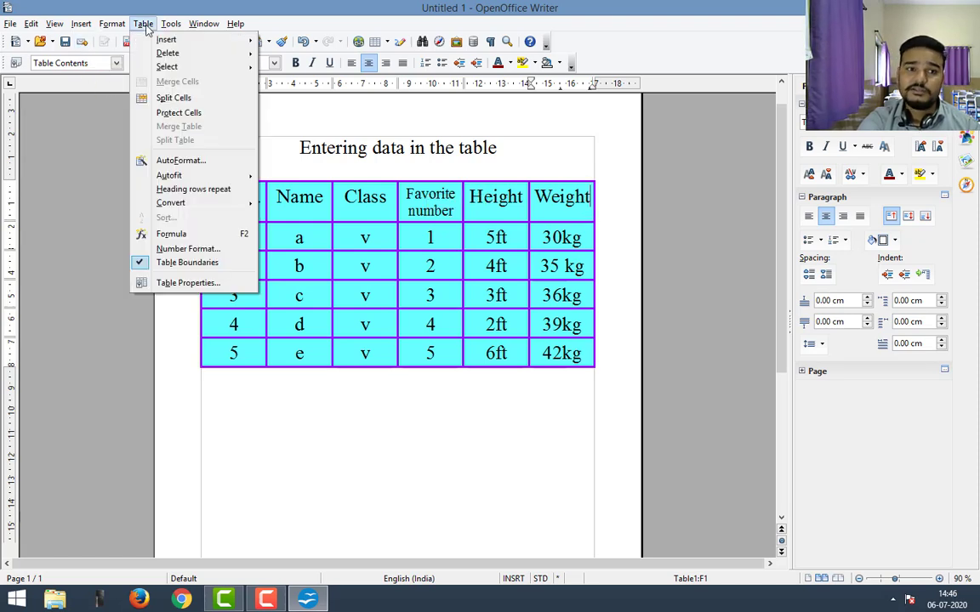
{"action": "mouse_move", "coordinate": [166, 43]}
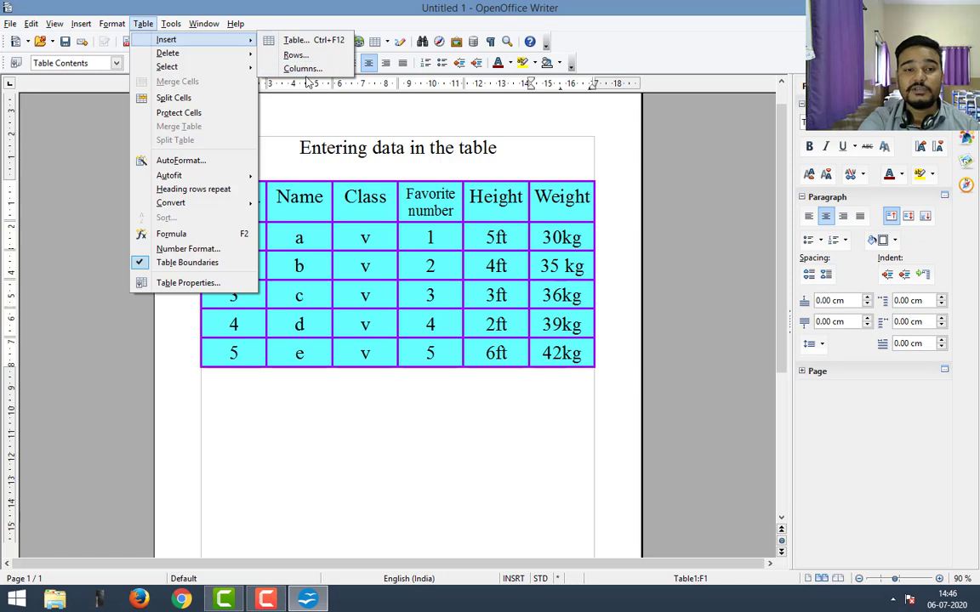
{"action": "left_click", "coordinate": [298, 56]}
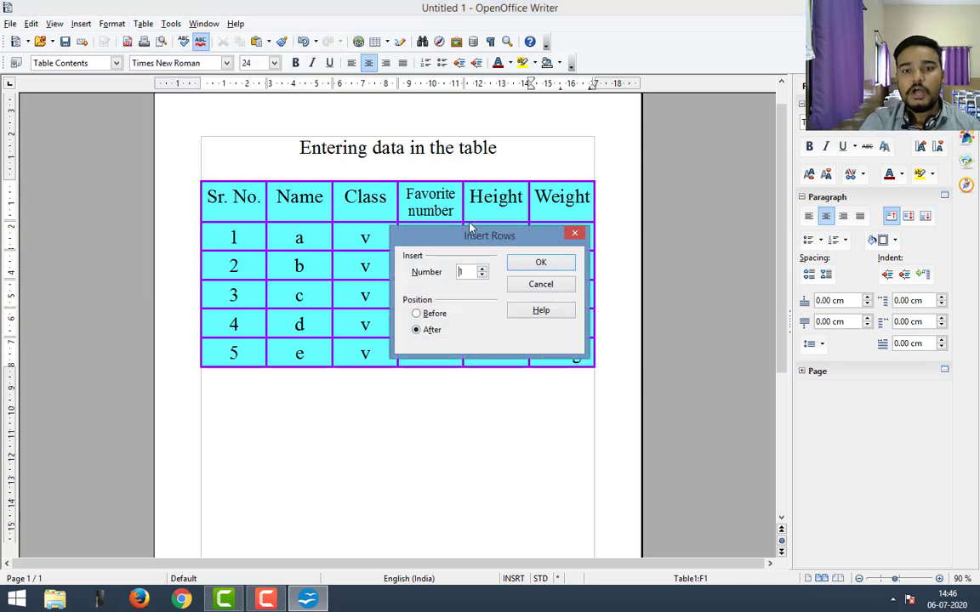
{"action": "left_click_drag", "start_coordinate": [480, 238], "coordinate": [411, 400]}
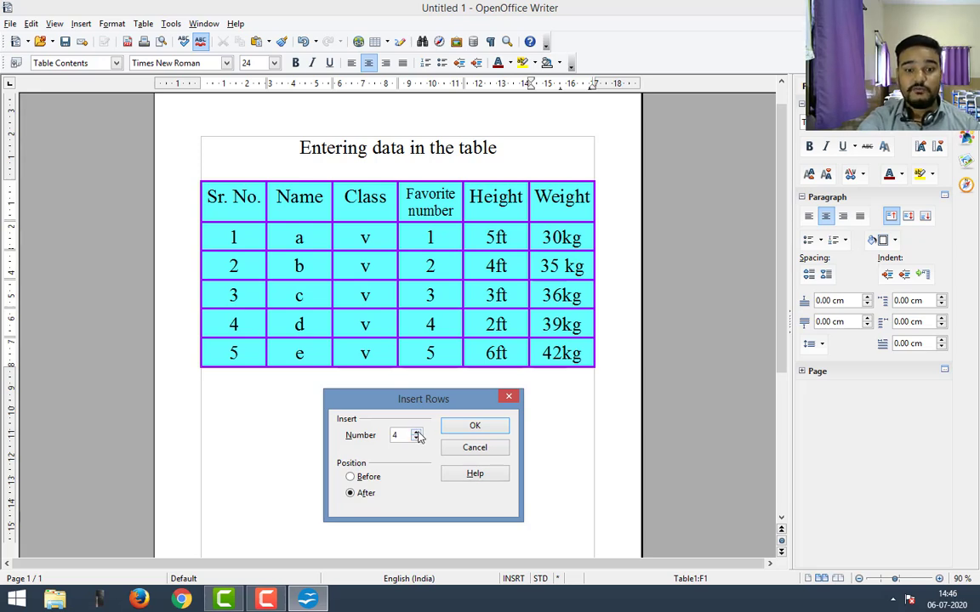
{"action": "left_click", "coordinate": [417, 438]}
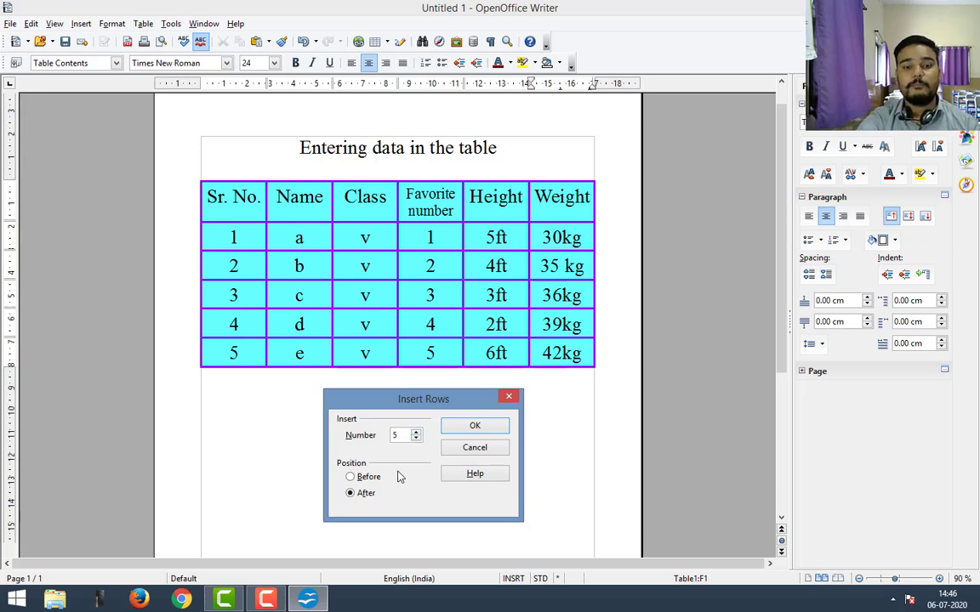
{"action": "left_click", "coordinate": [354, 480]}
{"action": "left_click", "coordinate": [351, 495]}
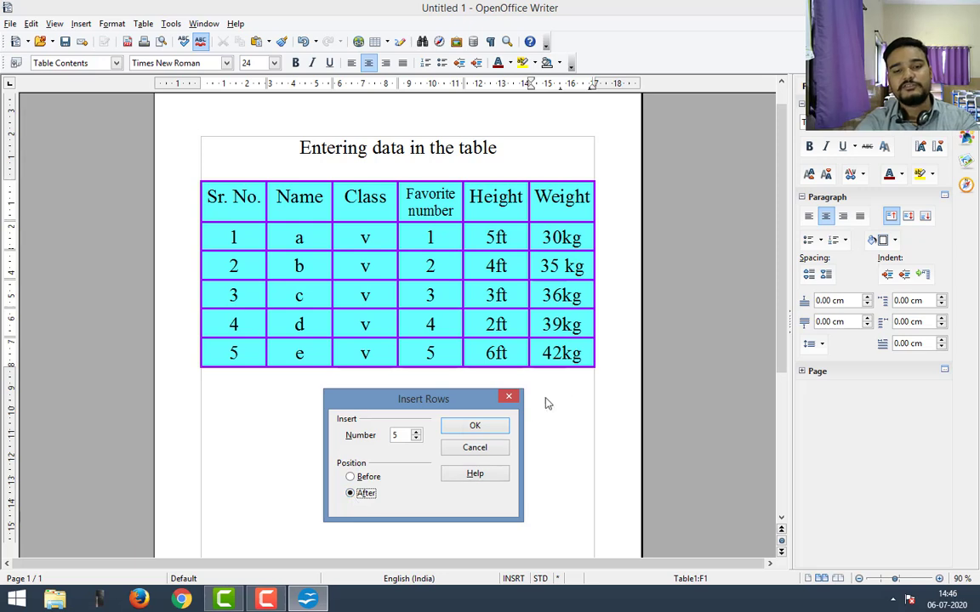
{"action": "left_click", "coordinate": [473, 427]}
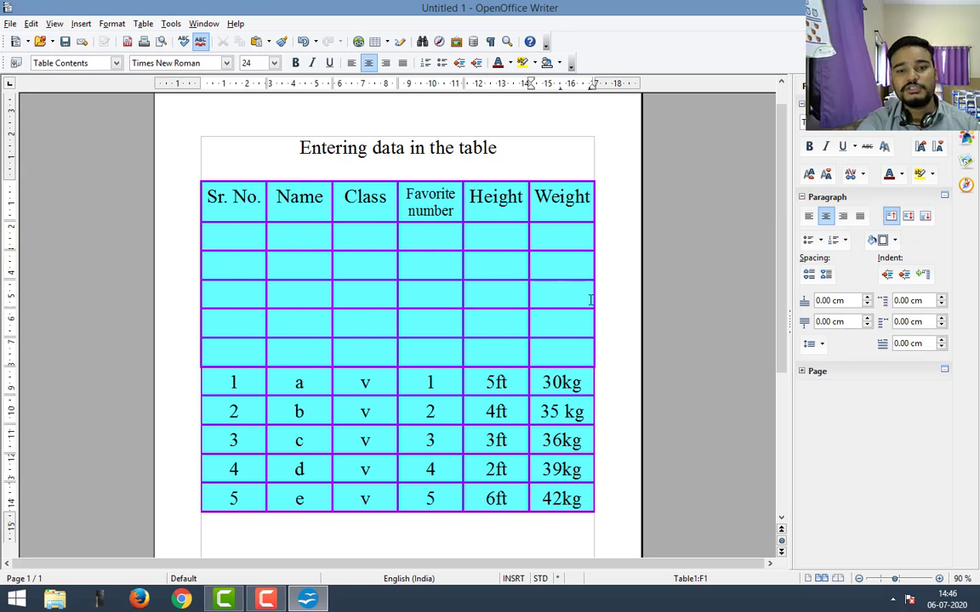
Insert five blank columns after the Weight column.
{"action": "left_click_drag", "start_coordinate": [553, 350], "coordinate": [208, 237]}
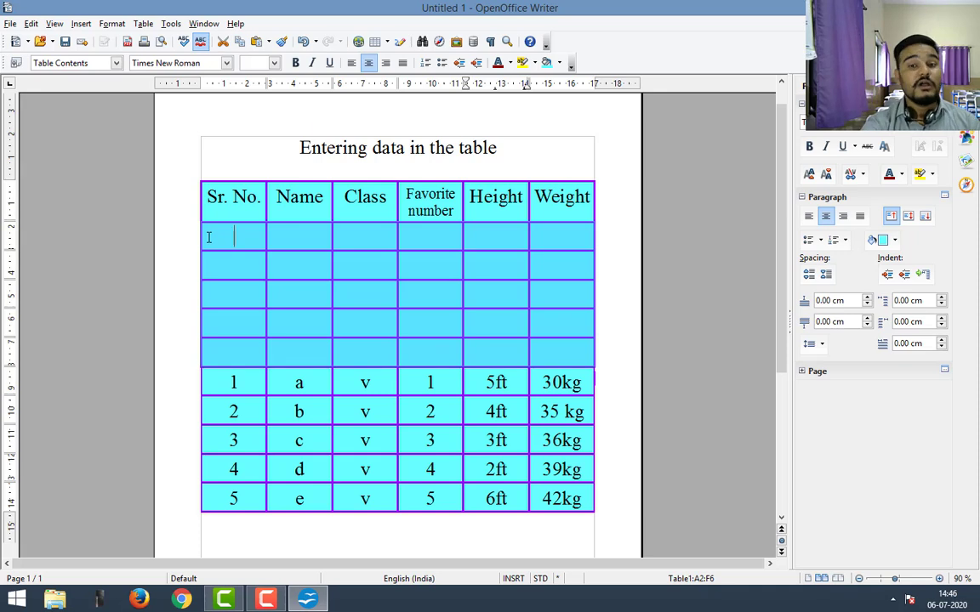
{"action": "left_click", "coordinate": [586, 242]}
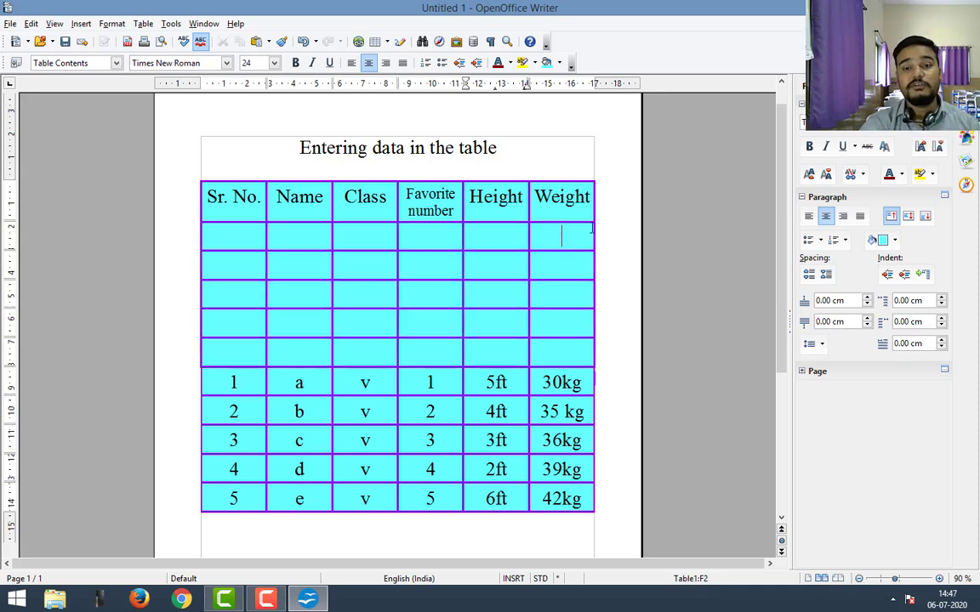
{"action": "left_click", "coordinate": [143, 23]}
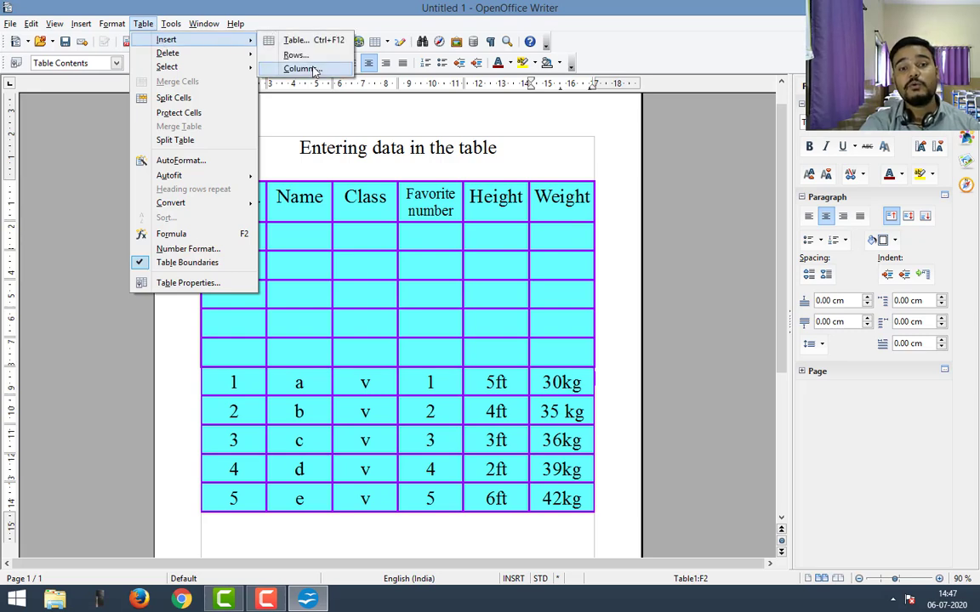
{"action": "left_click", "coordinate": [281, 65]}
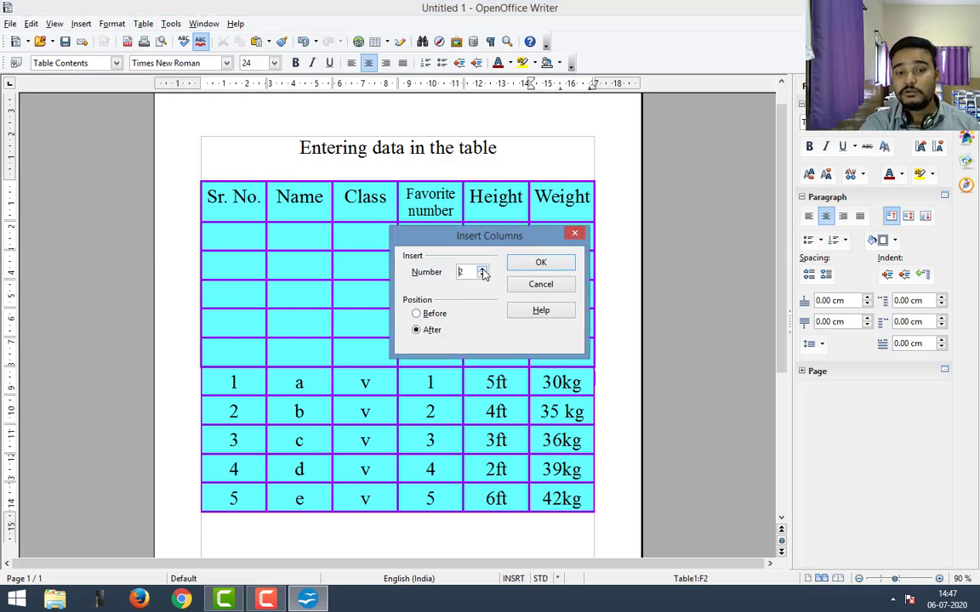
{"action": "left_click", "coordinate": [560, 264]}
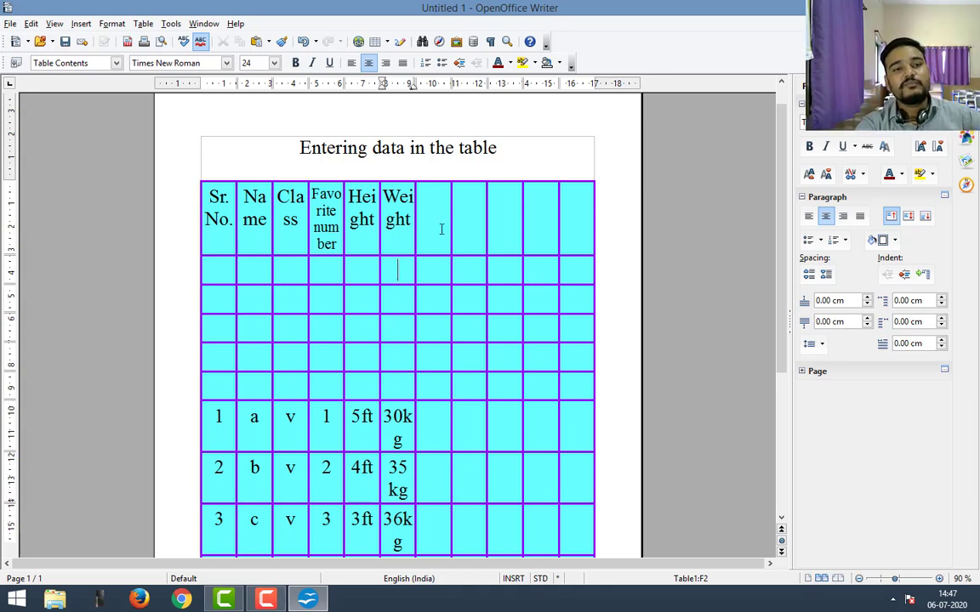
{"action": "left_click", "coordinate": [147, 26]}
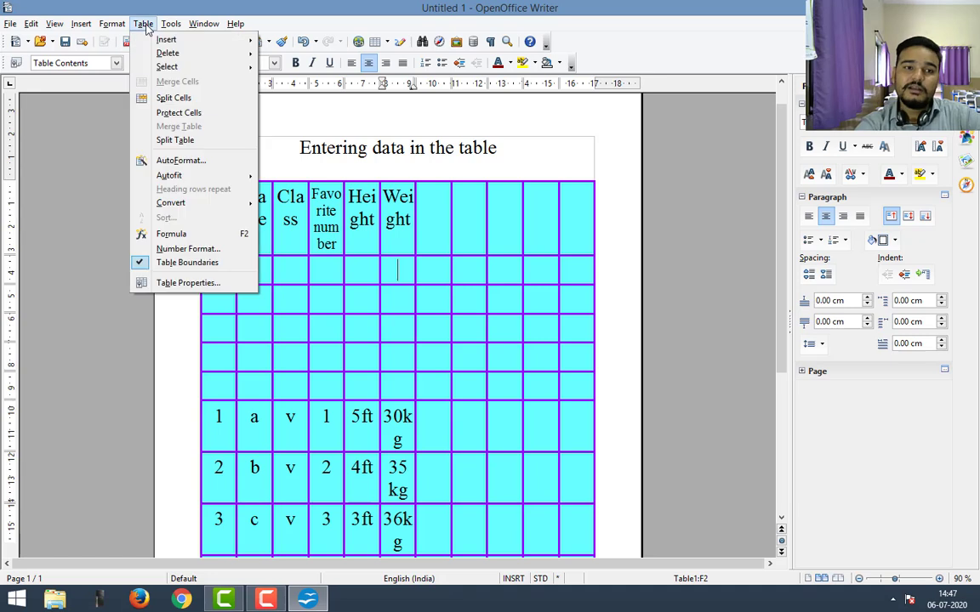
{"action": "mouse_move", "coordinate": [213, 42]}
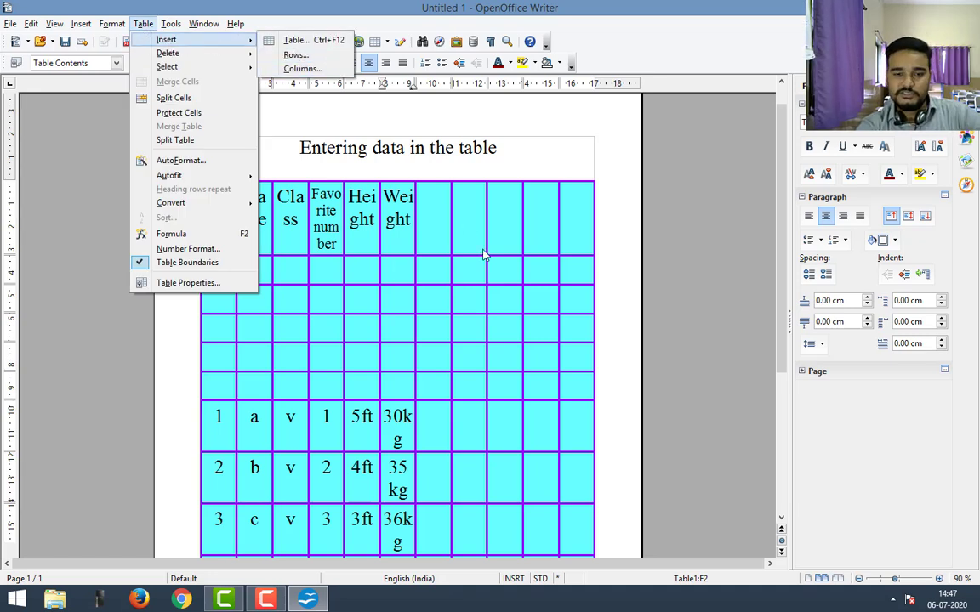
{"action": "left_click", "coordinate": [488, 318]}
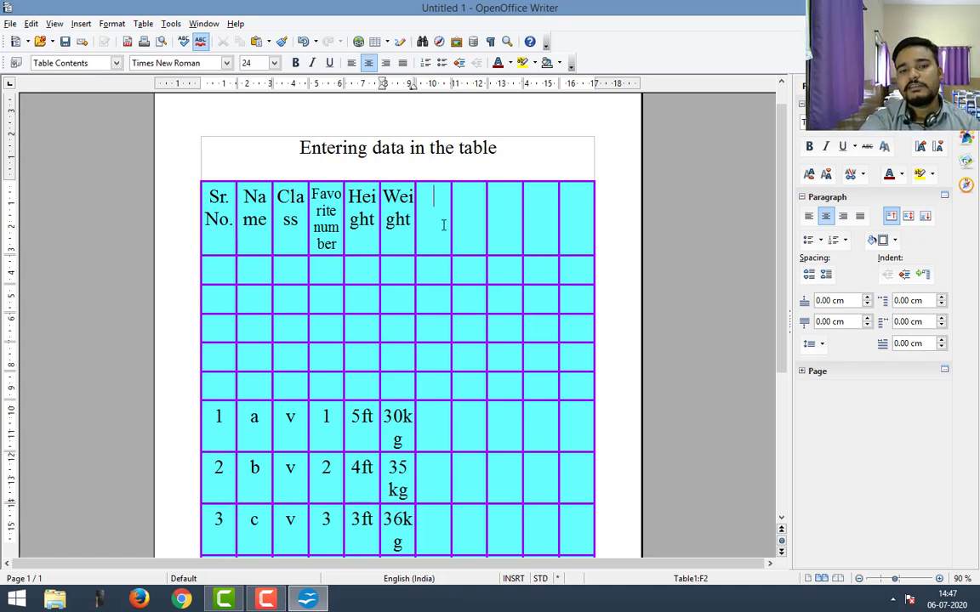
Delete the five blank columns after the Weight column.
{"action": "left_click_drag", "start_coordinate": [444, 219], "coordinate": [573, 519]}
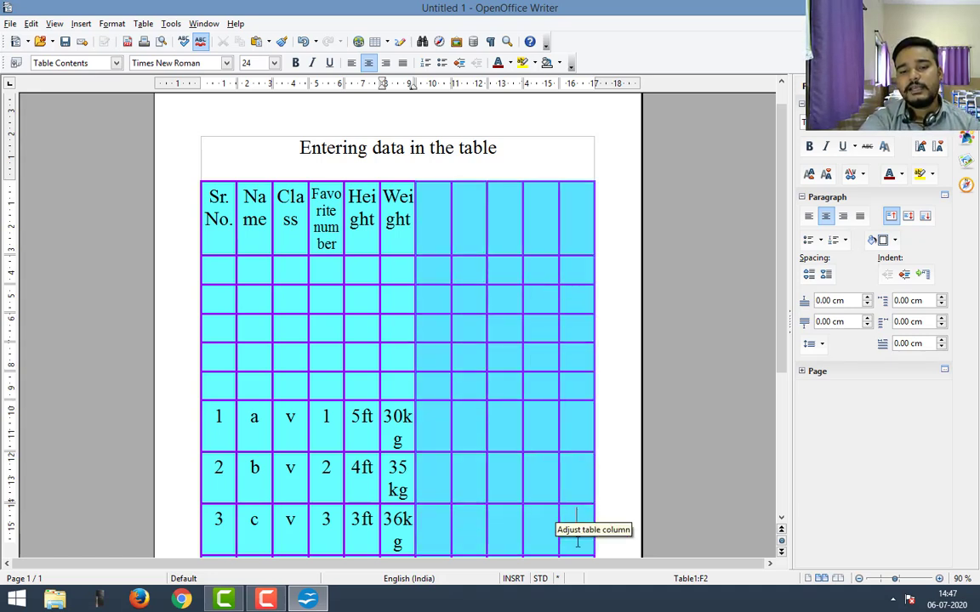
{"action": "left_click", "coordinate": [141, 24]}
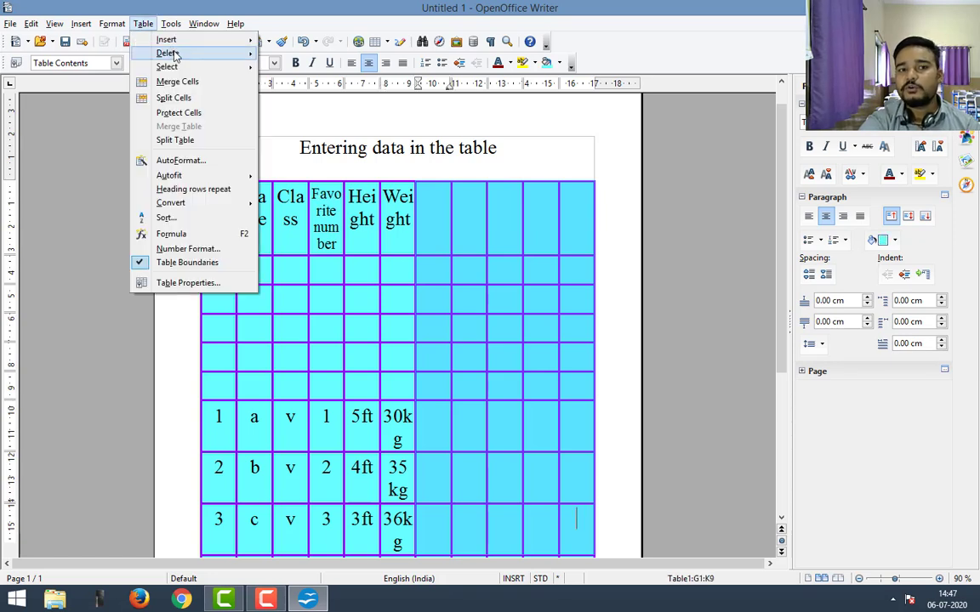
{"action": "mouse_move", "coordinate": [174, 55]}
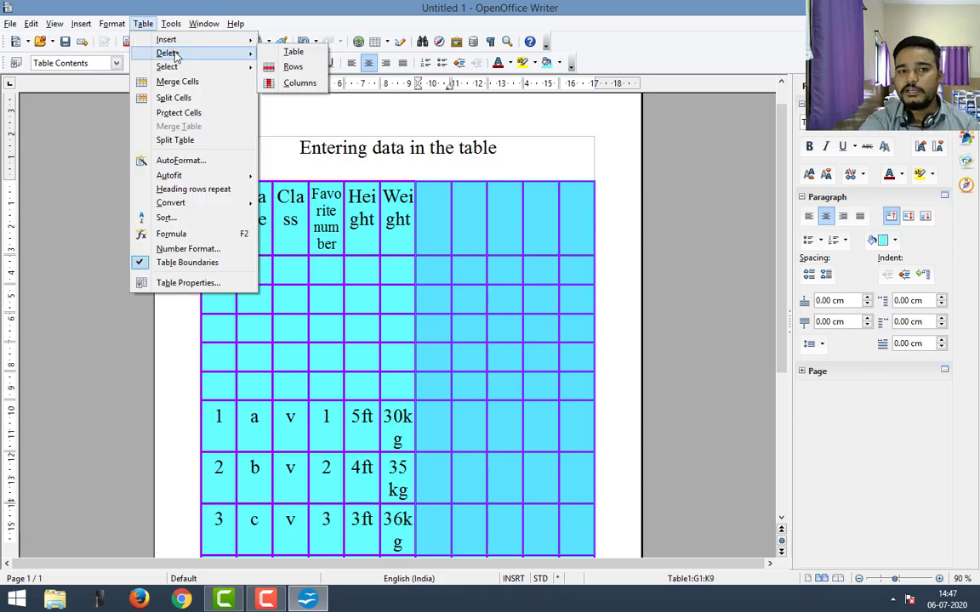
{"action": "left_click", "coordinate": [299, 83]}
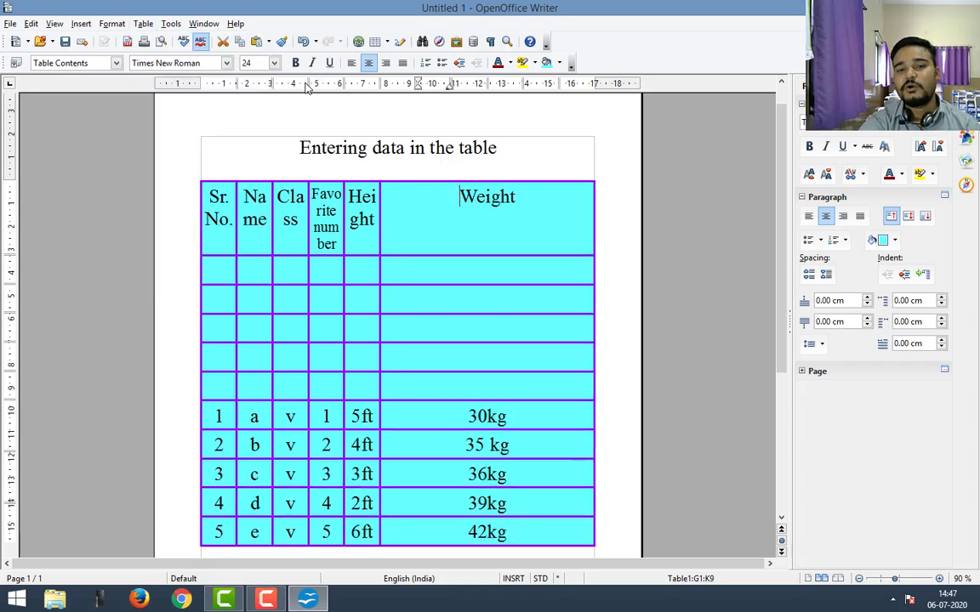